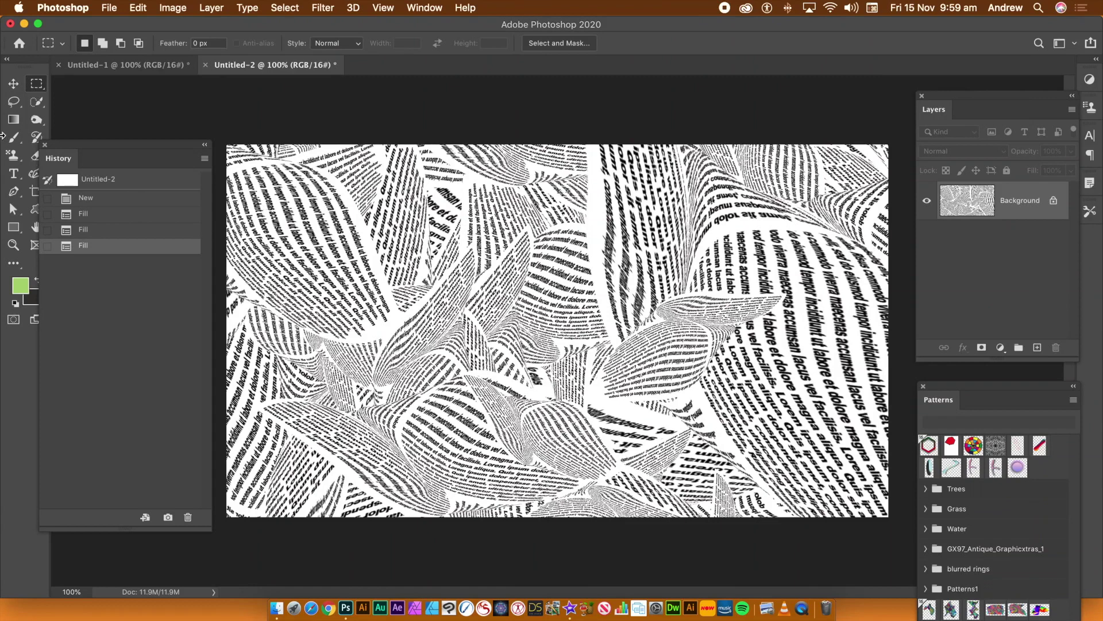
# Step: Switch to the blank Untitled-1 canvas and close the History panel
pyautogui.click(88, 65)
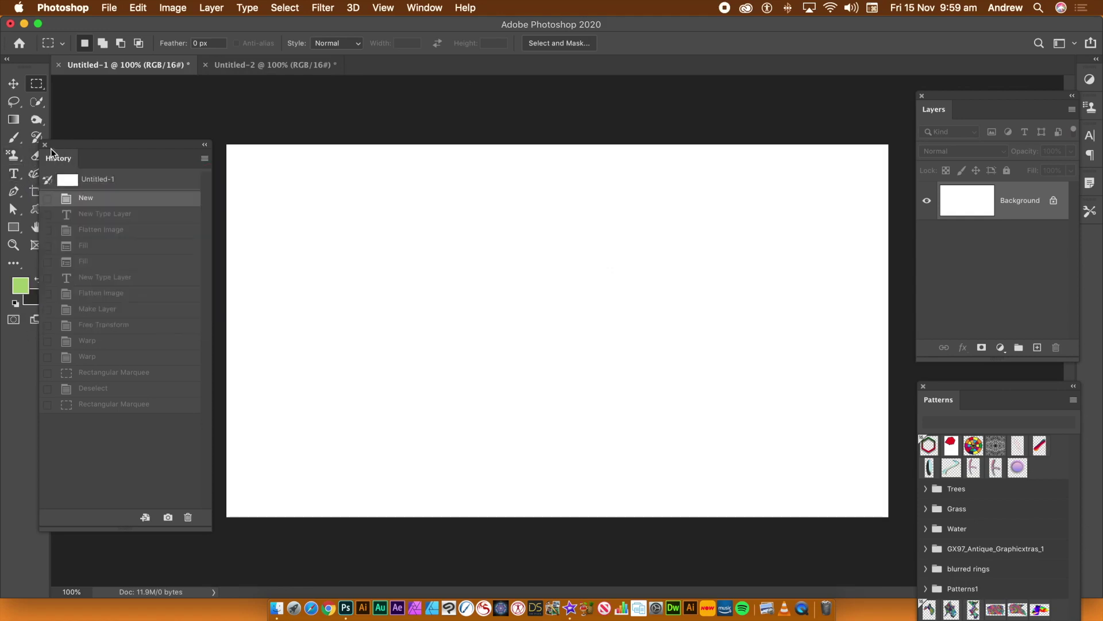
pyautogui.click(45, 146)
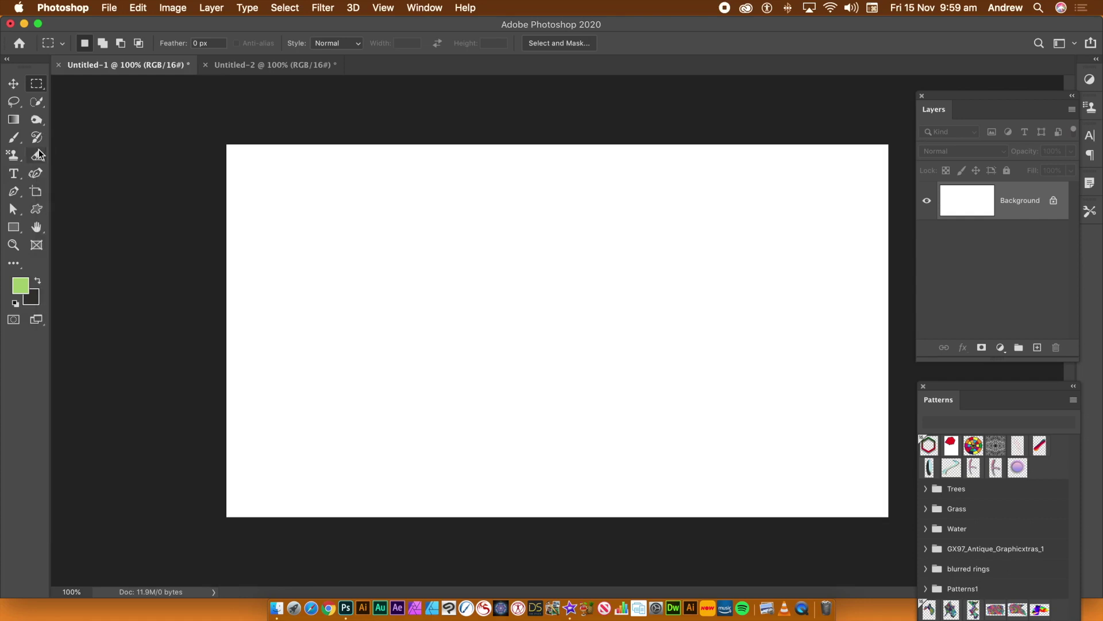
# Step: Add a Lorem ipsum paragraph text box across the canvas, set in Arial Black 30 pt
pyautogui.click(14, 174)
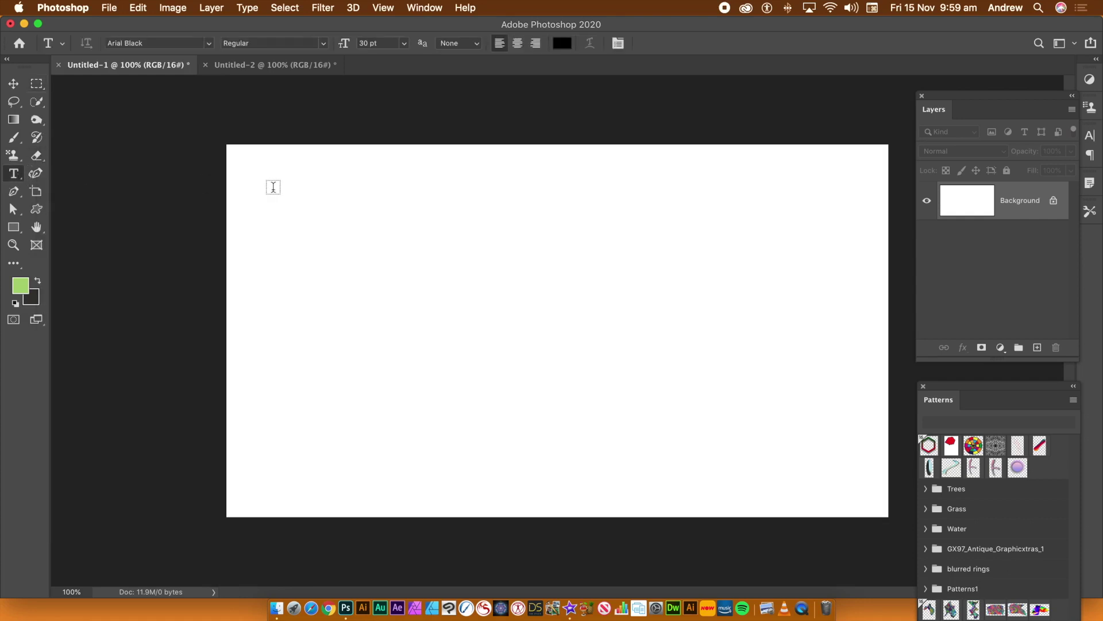
pyautogui.click(208, 44)
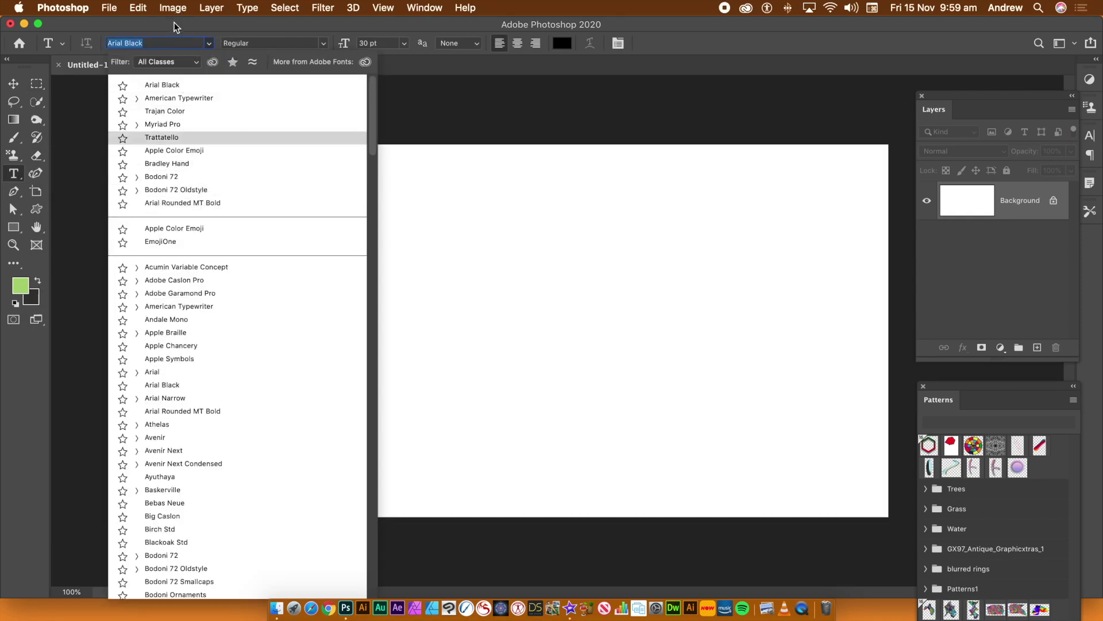
pyautogui.press('Return')
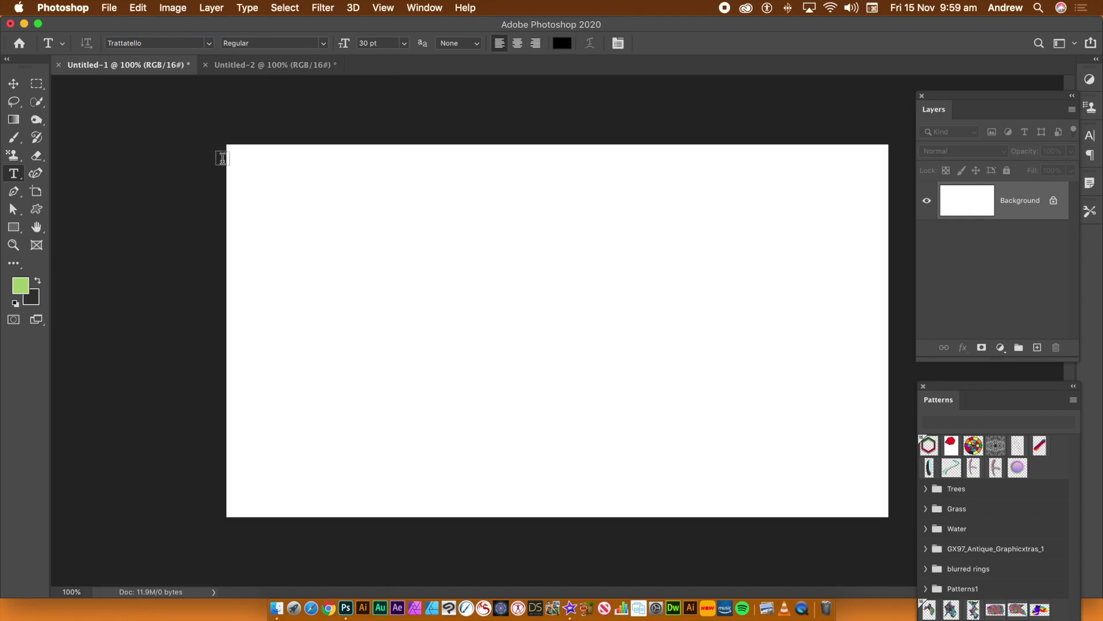
pyautogui.moveTo(234, 155); pyautogui.dragTo(881, 506)
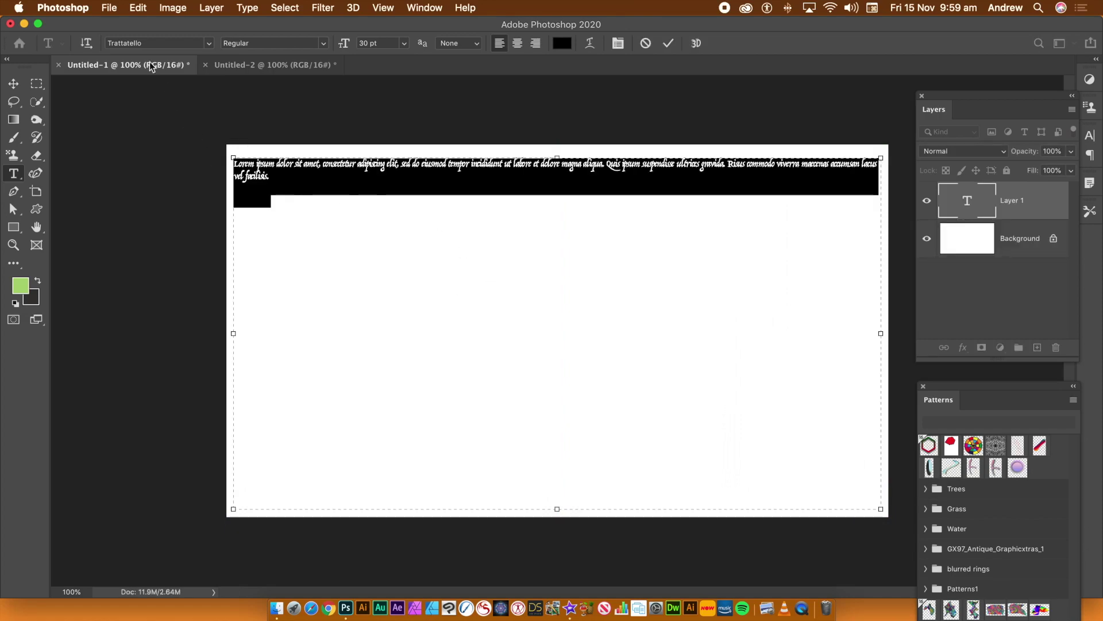
pyautogui.click(209, 44)
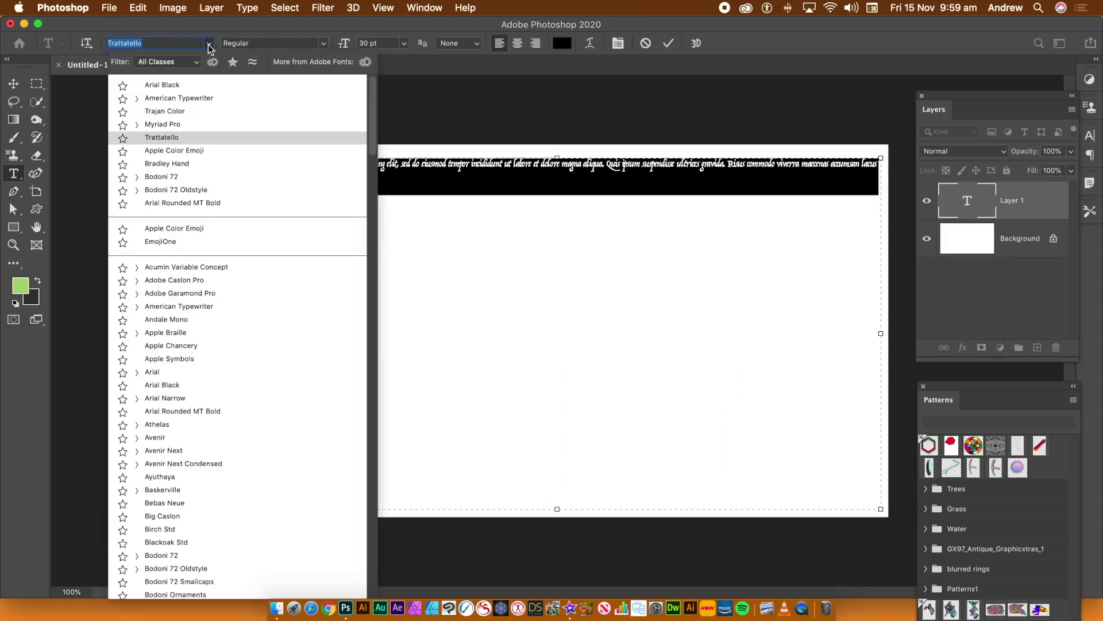
pyautogui.click(176, 86)
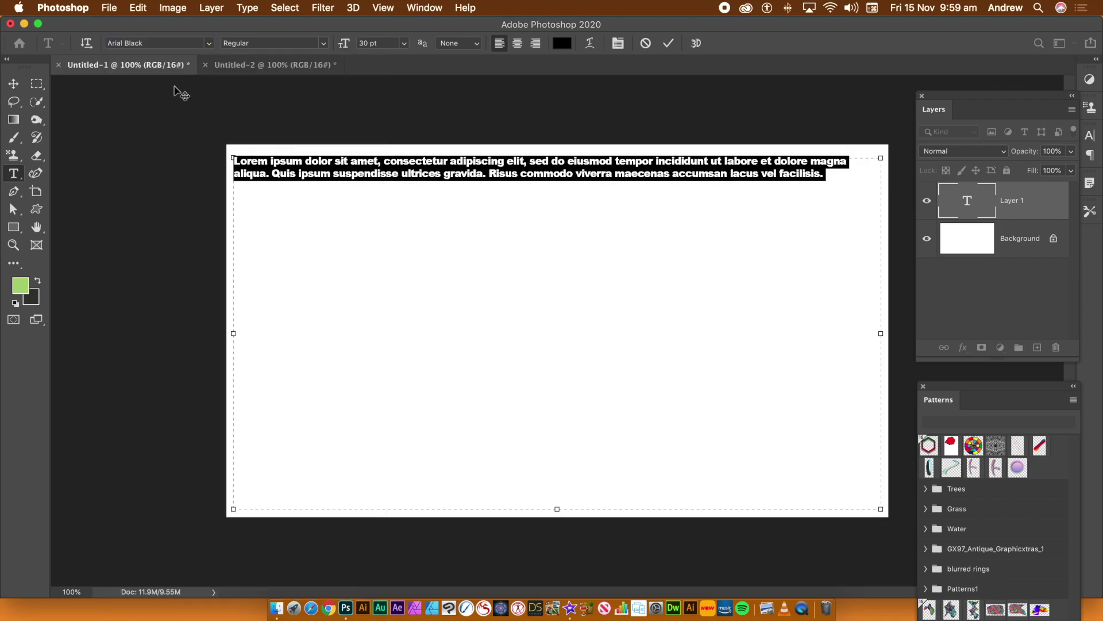
pyautogui.click(827, 173)
# Step: Copy the Lorem ipsum paragraph and paste it repeatedly until the text fills the canvas
pyautogui.moveTo(835, 173); pyautogui.dragTo(165, 160)
pyautogui.press('cmd+c')
pyautogui.click(831, 176)
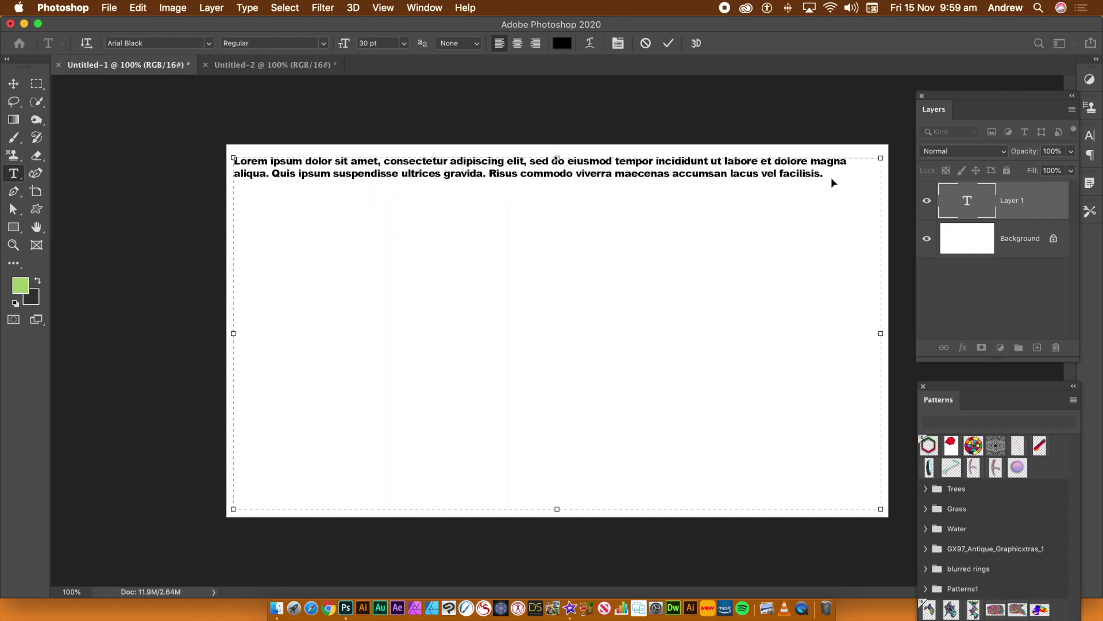
pyautogui.press('cmd+v')
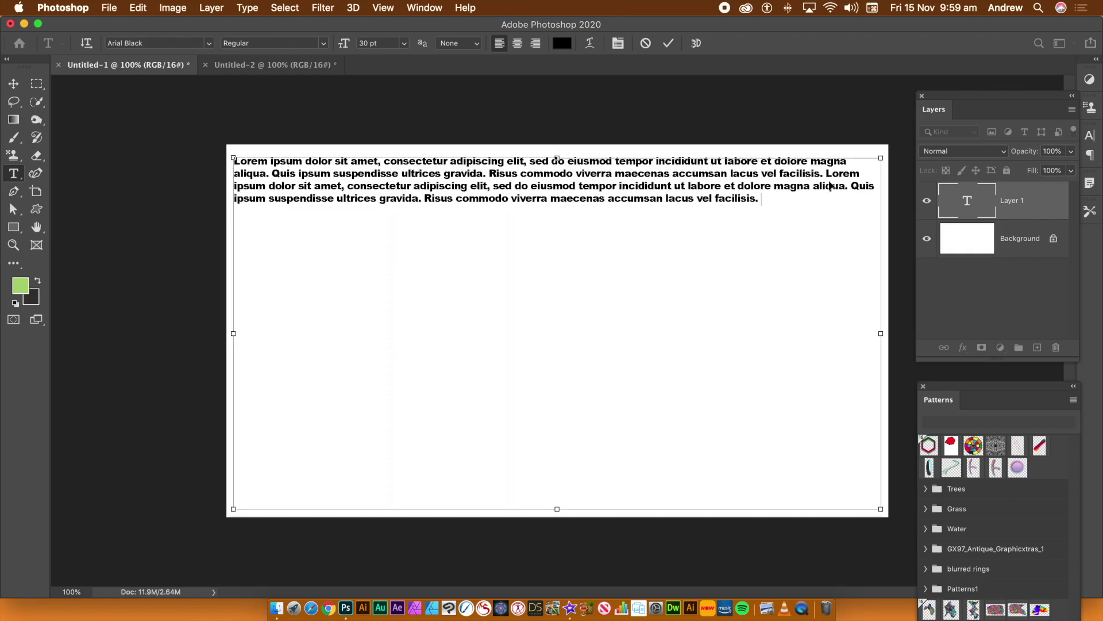
pyautogui.press('cmd+v')
pyautogui.press('cmd+v')
pyautogui.press('cmd+v')
pyautogui.press('cmd+v')
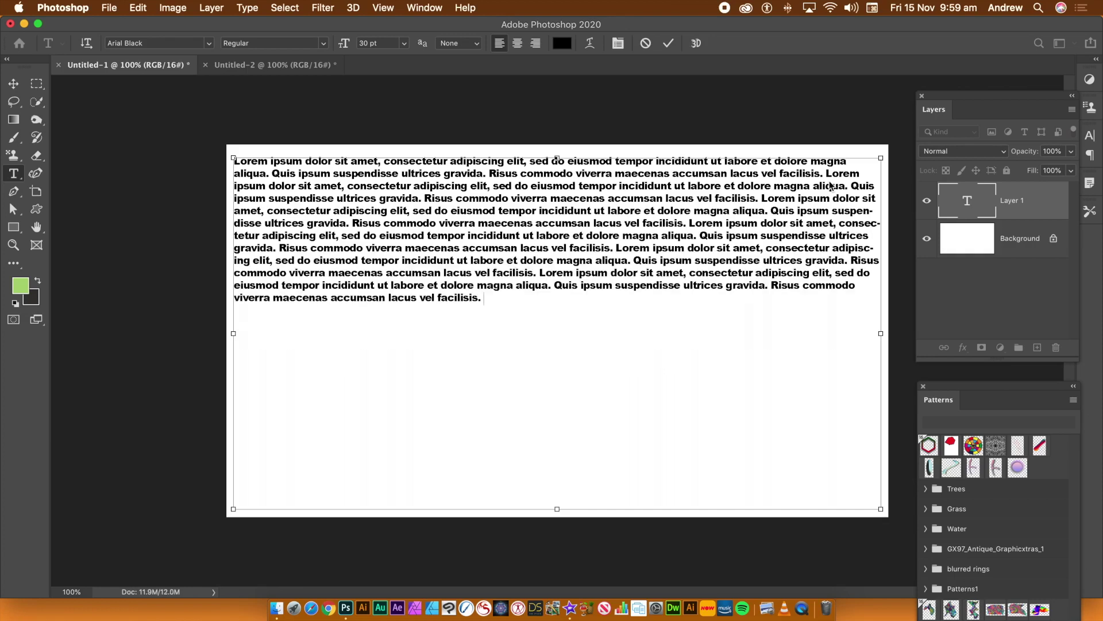
pyautogui.press('super+v')
pyautogui.press('super+v')
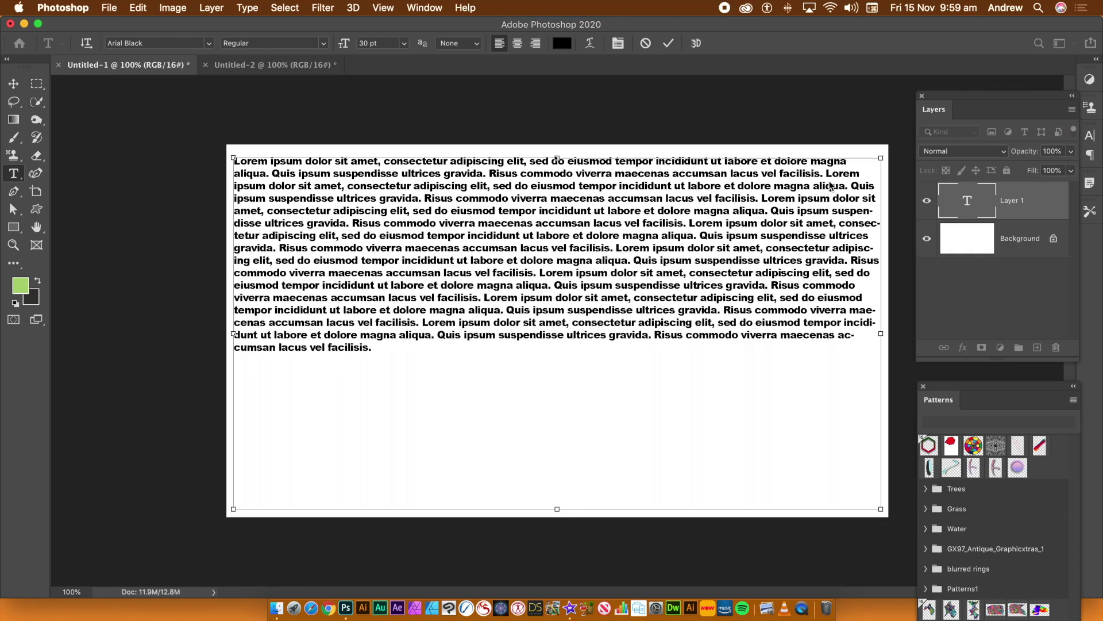
pyautogui.press('super+v')
pyautogui.press('super+v')
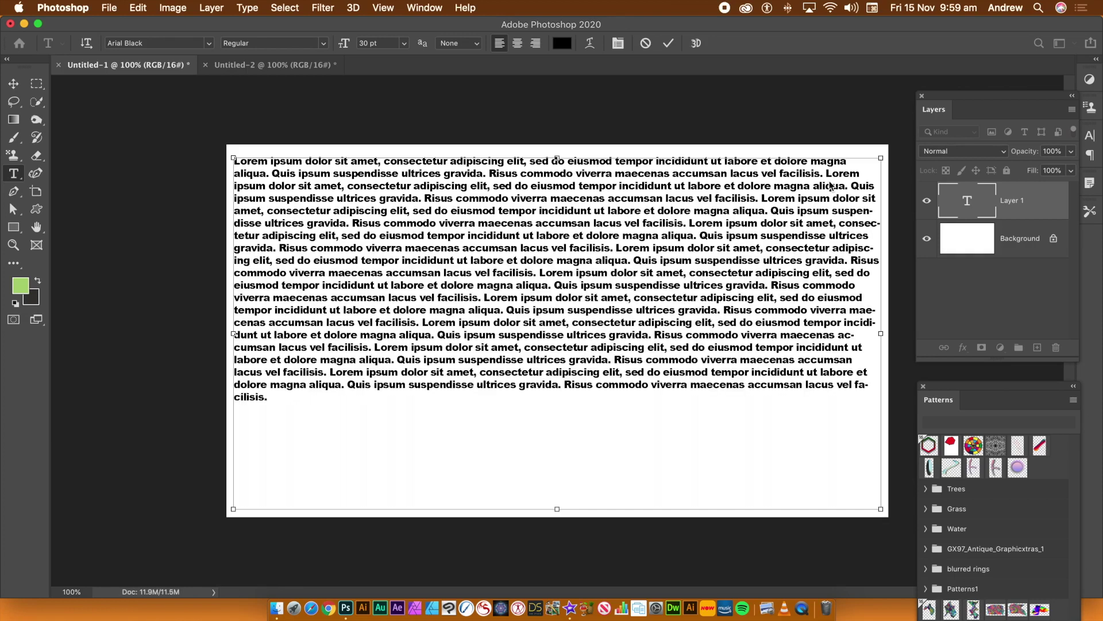
pyautogui.press('super+v')
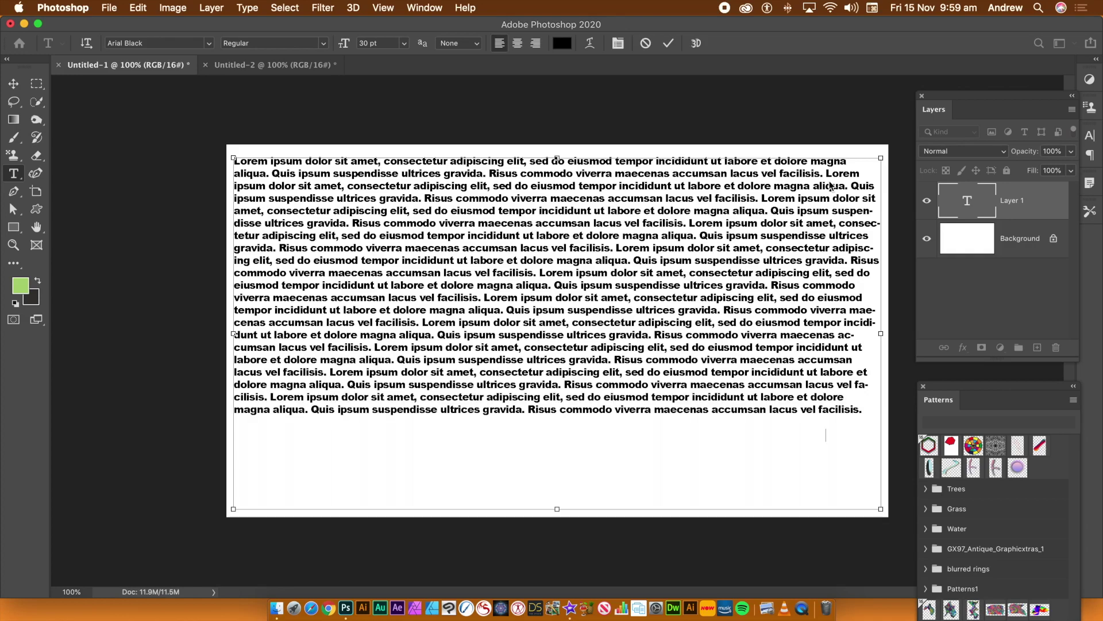
pyautogui.press('super+v')
pyautogui.press('super+v')
pyautogui.press('super+v')
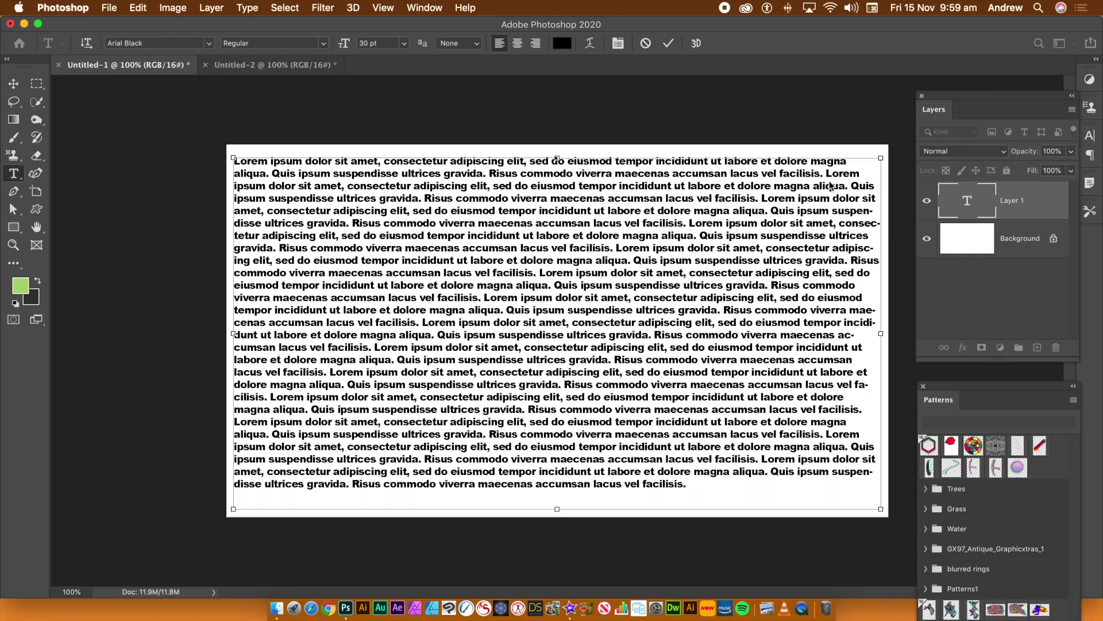
pyautogui.press('super+v')
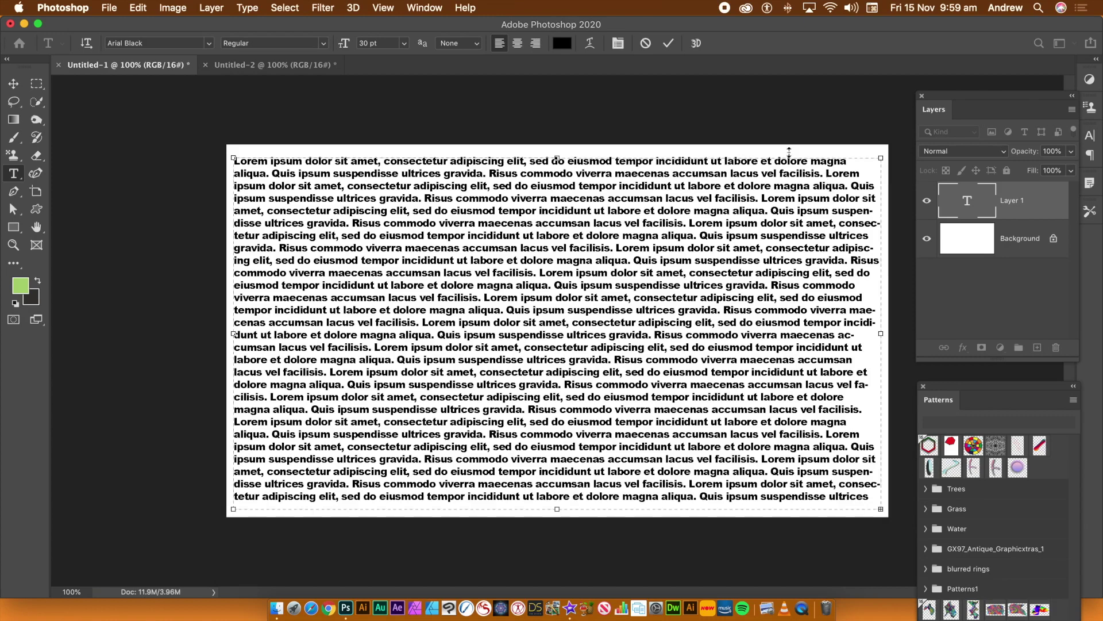
pyautogui.click(213, 7)
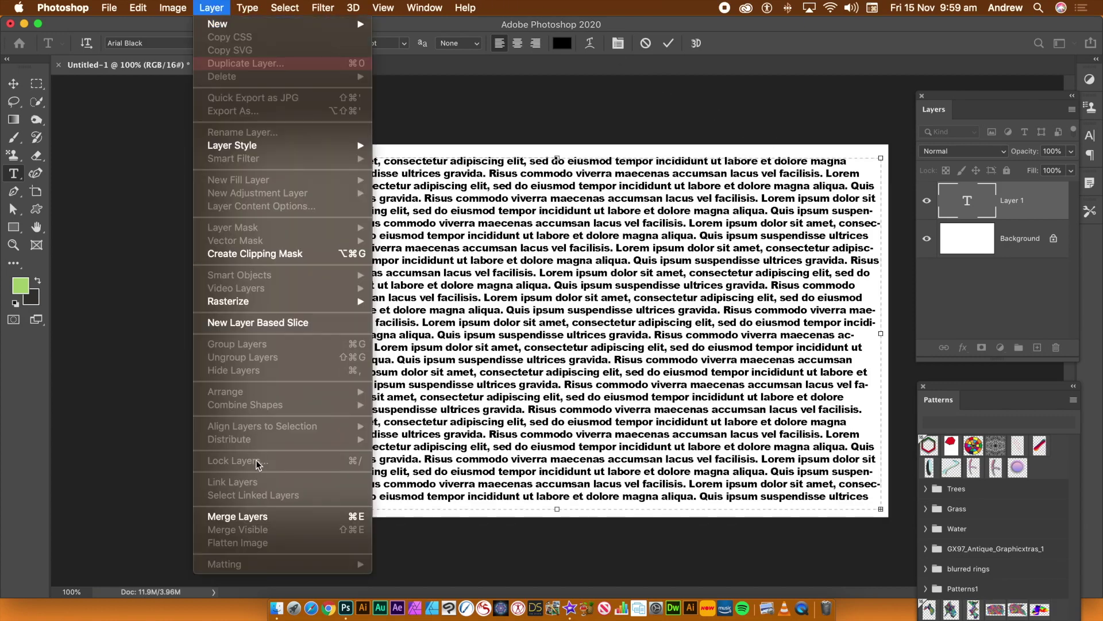
# Step: Merge the text layer into the Background and unlock it as Layer 0
pyautogui.click(242, 517)
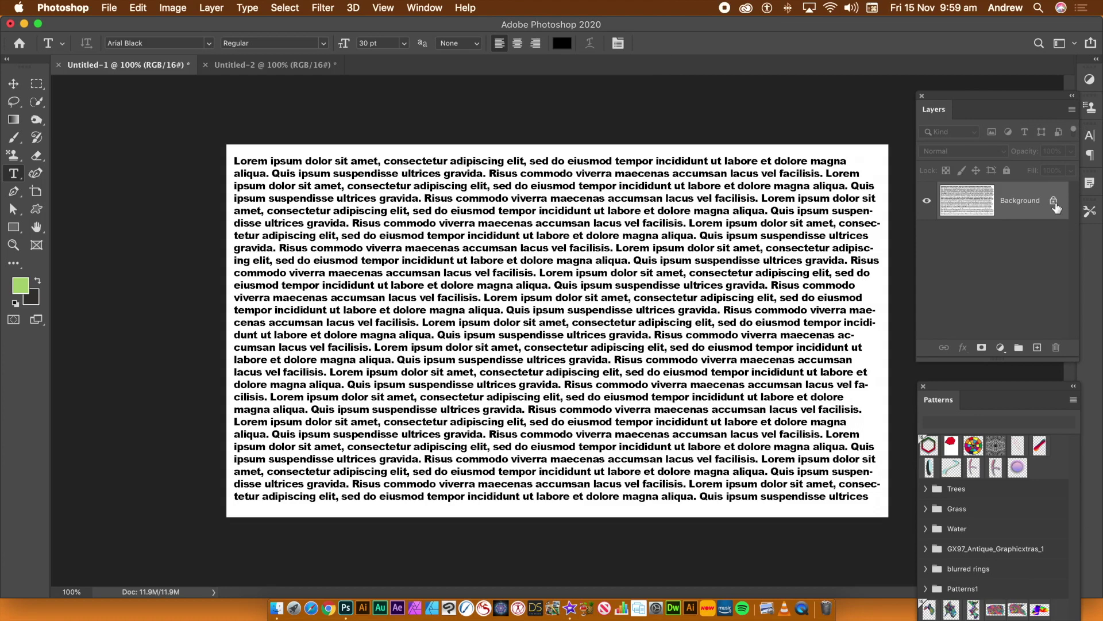
pyautogui.moveTo(1055, 207)
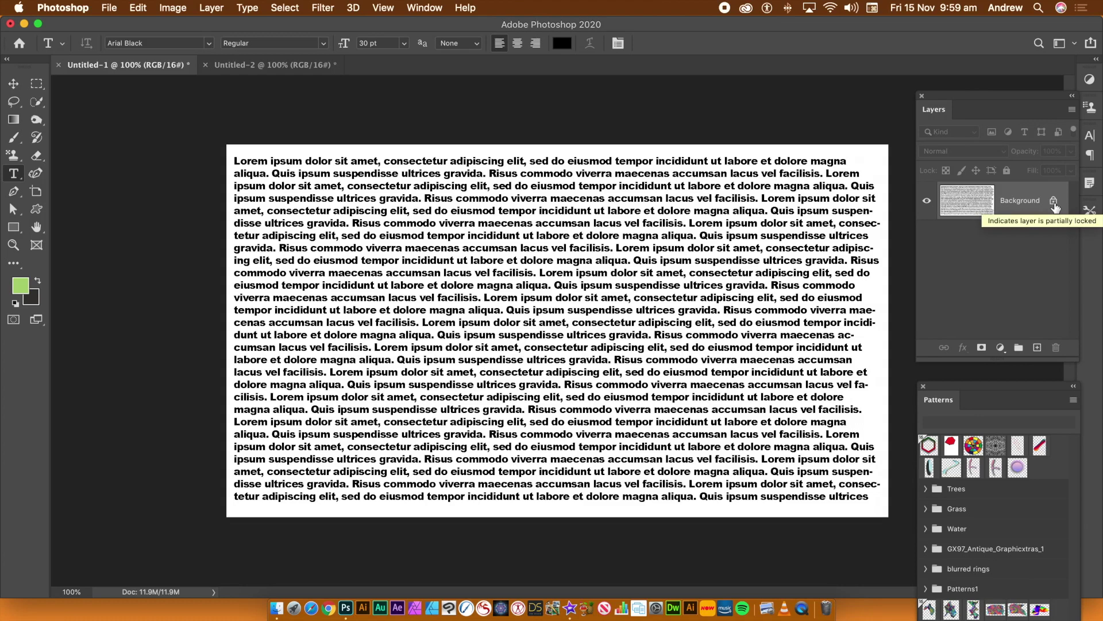
pyautogui.click(1055, 207)
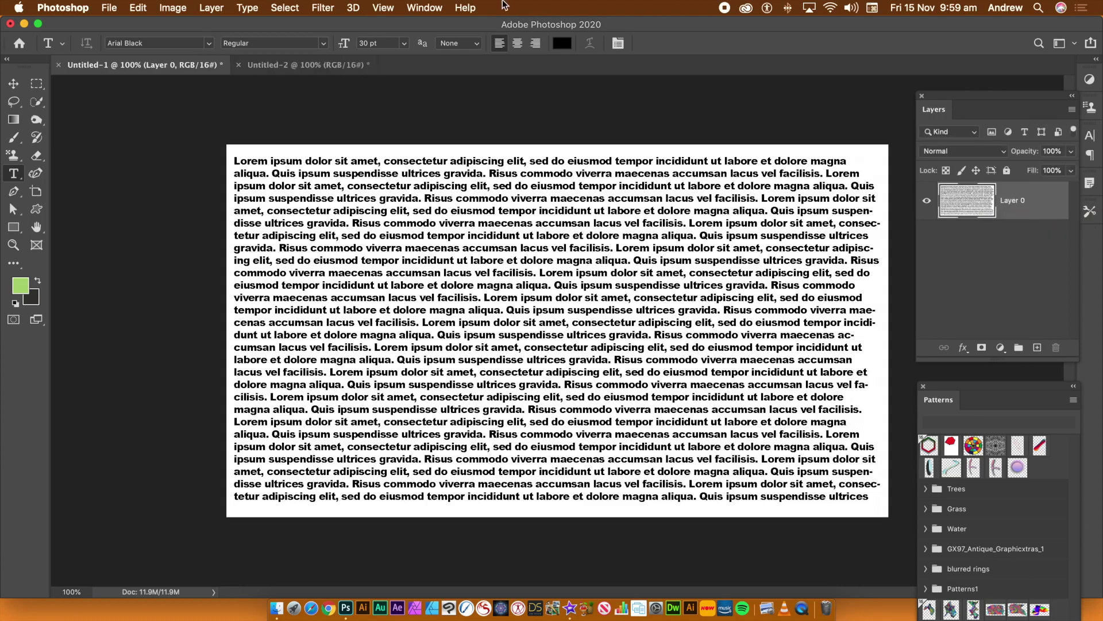
pyautogui.click(425, 8)
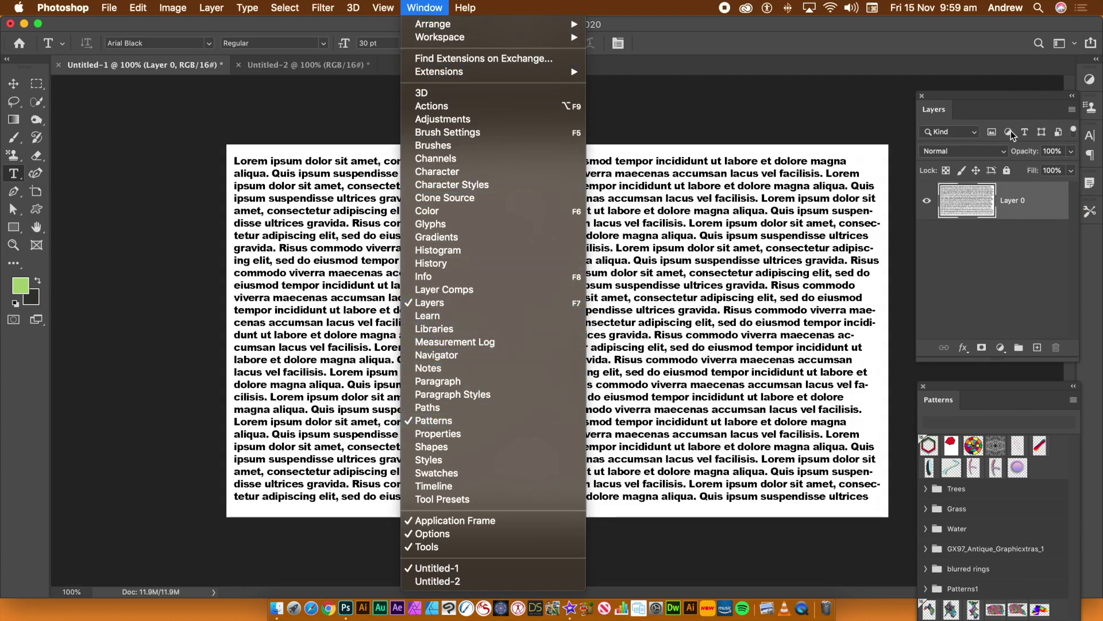
pyautogui.click(977, 104)
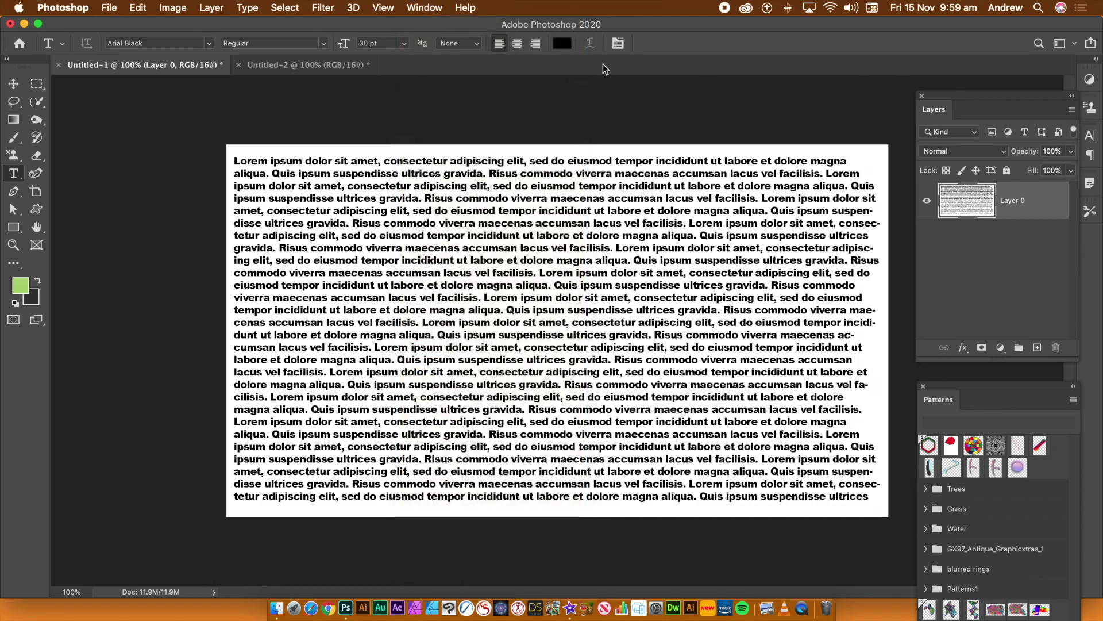
# Step: Warp Layer 0, dragging all four corner handles in toward the centre
pyautogui.click(140, 8)
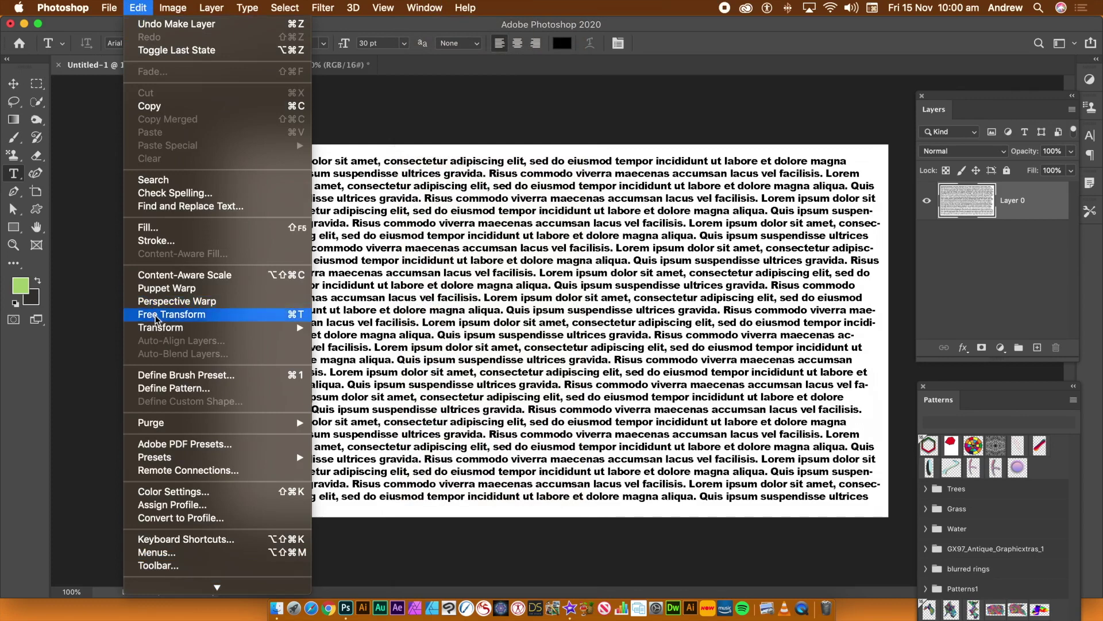
pyautogui.moveTo(162, 332)
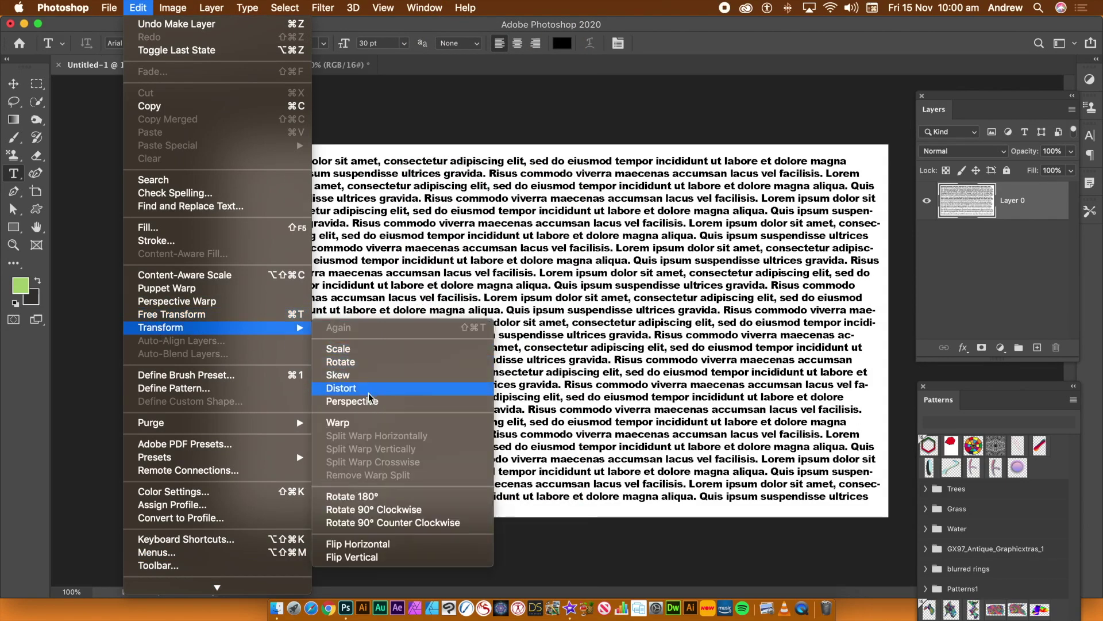
pyautogui.click(354, 428)
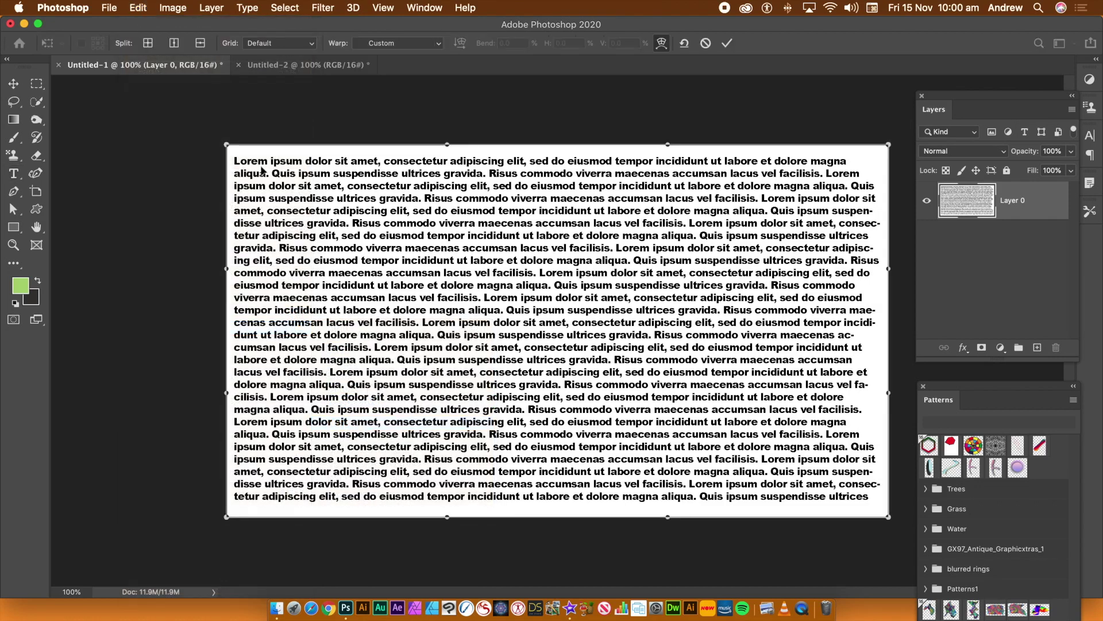
pyautogui.moveTo(229, 148); pyautogui.dragTo(505, 371)
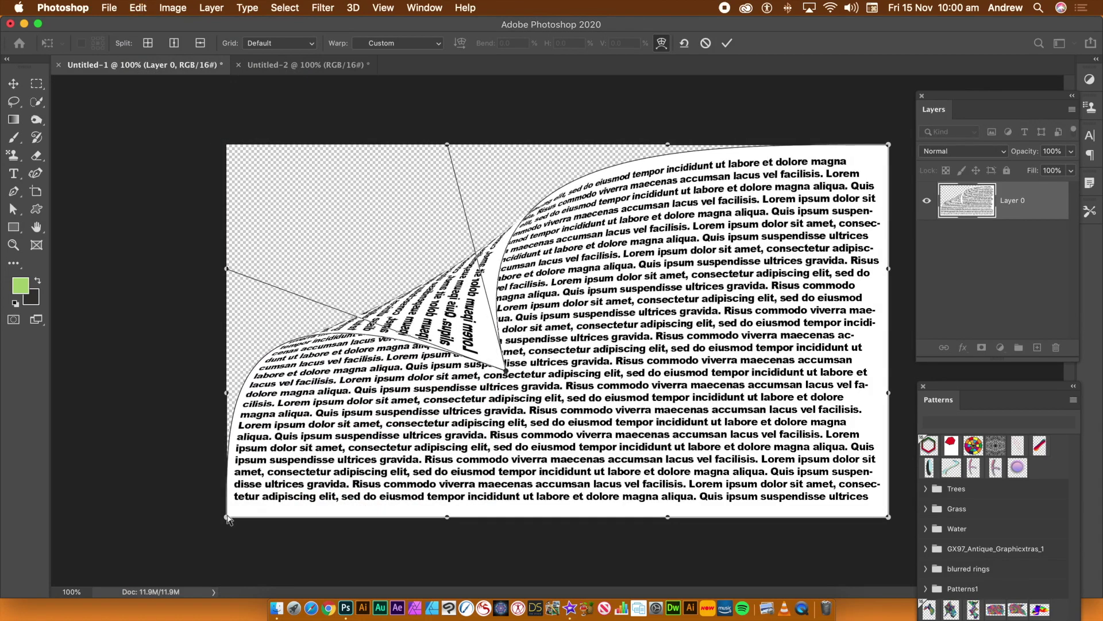
pyautogui.moveTo(228, 518); pyautogui.dragTo(595, 211)
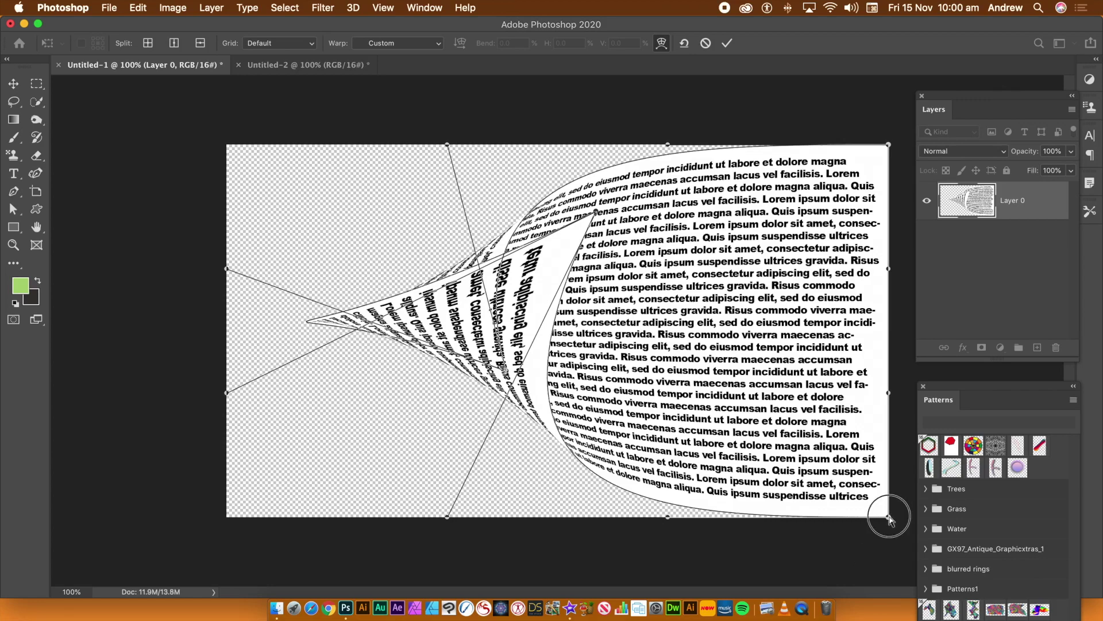
pyautogui.moveTo(885, 513); pyautogui.dragTo(680, 305)
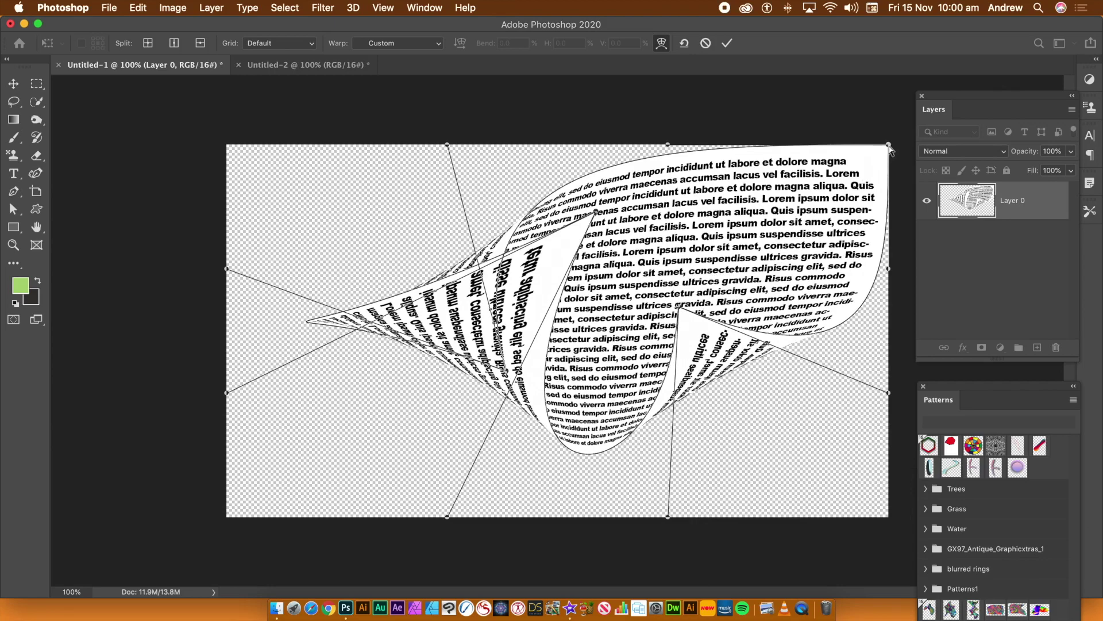
pyautogui.moveTo(889, 146); pyautogui.dragTo(713, 209)
# Step: Add a crosswise warp split and pull the new point down to bend the text
pyautogui.rightClick(661, 275)
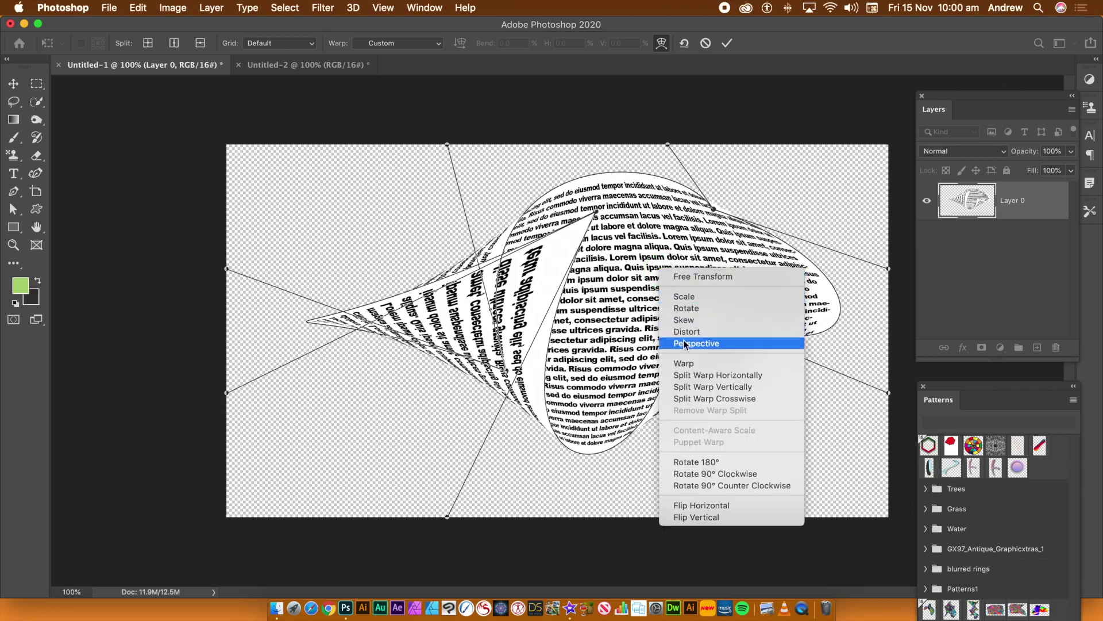
pyautogui.click(690, 399)
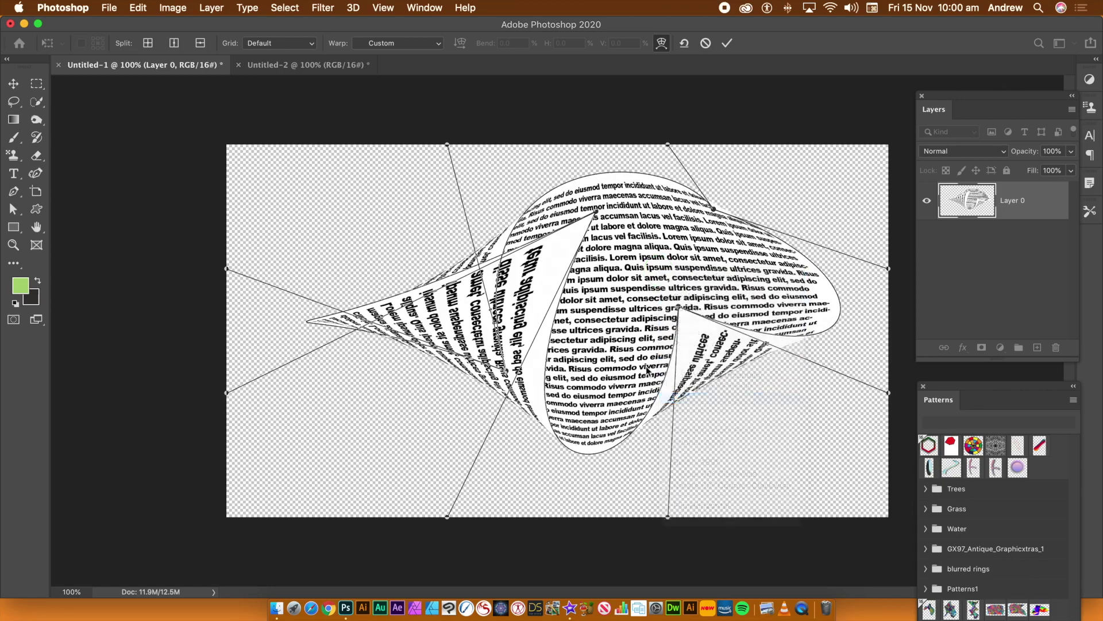
pyautogui.click(610, 308)
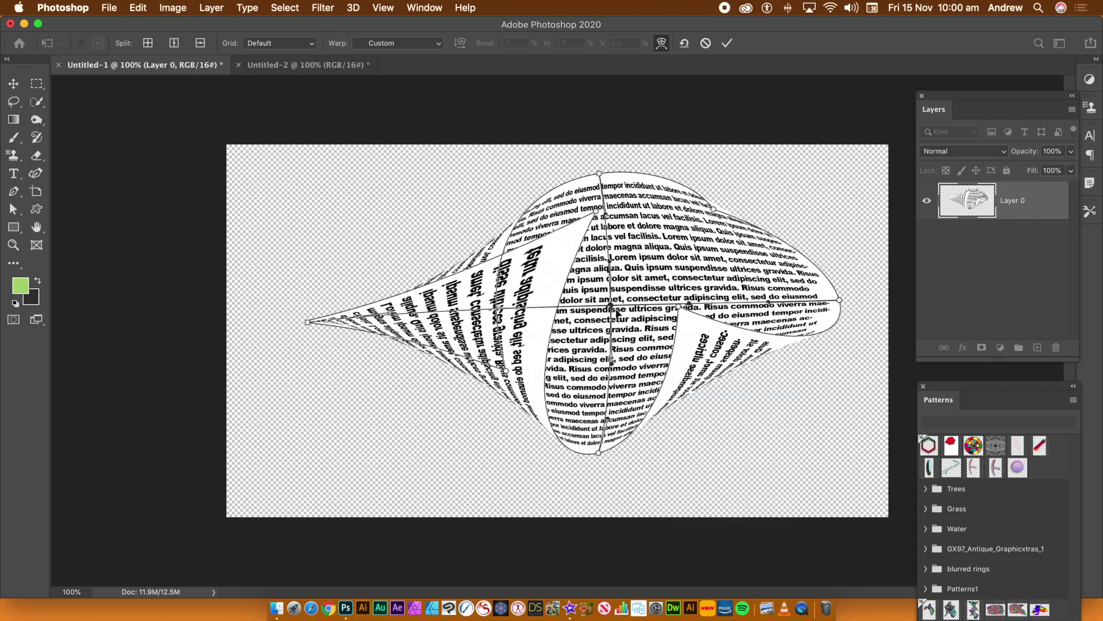
pyautogui.moveTo(613, 309); pyautogui.dragTo(595, 413)
# Step: Add another crosswise split and fold the upper text region up and left
pyautogui.rightClick(644, 257)
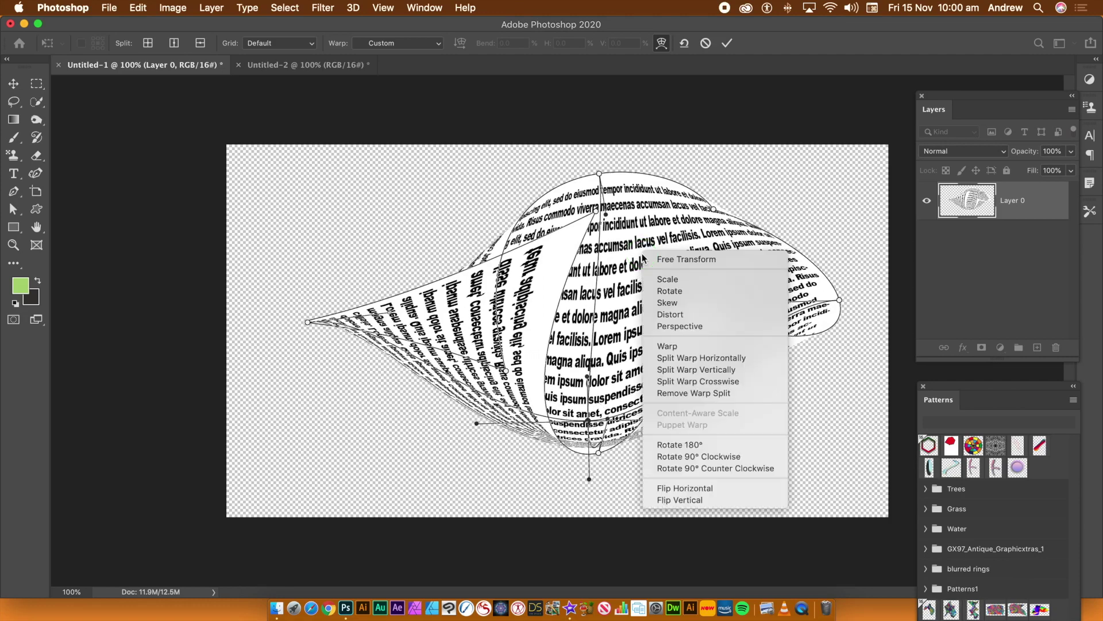
pyautogui.click(676, 382)
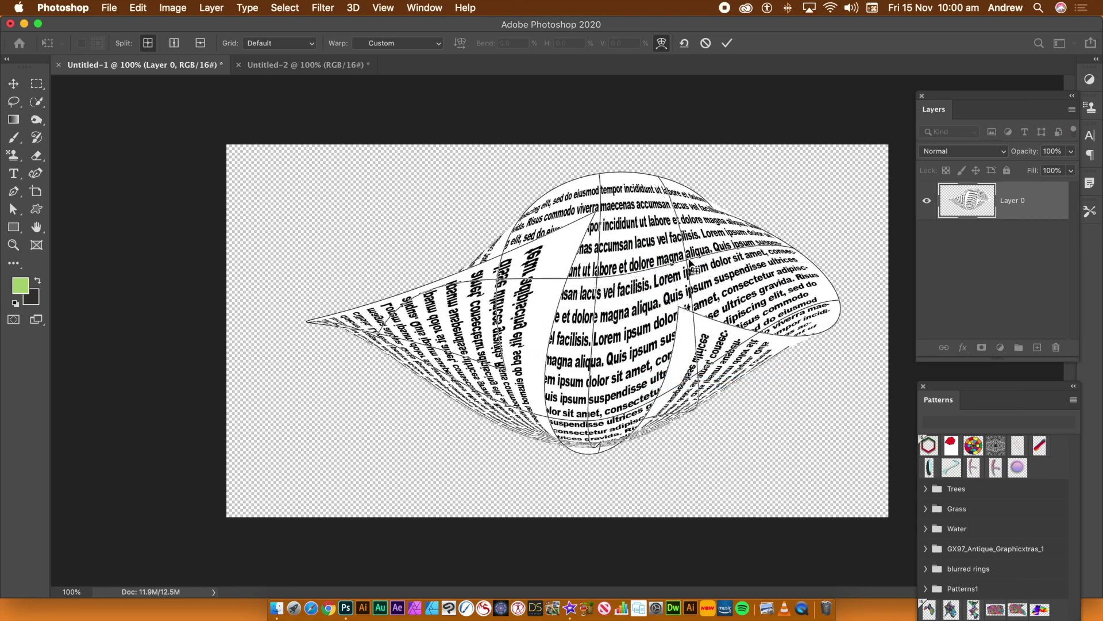
pyautogui.click(693, 261)
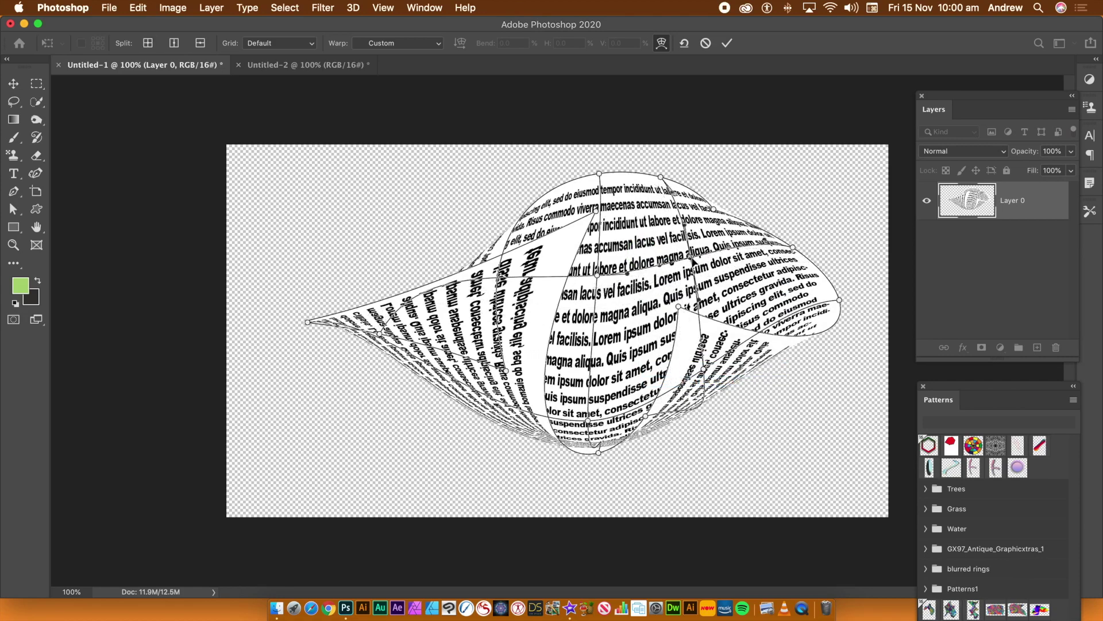
pyautogui.moveTo(693, 262); pyautogui.dragTo(470, 162)
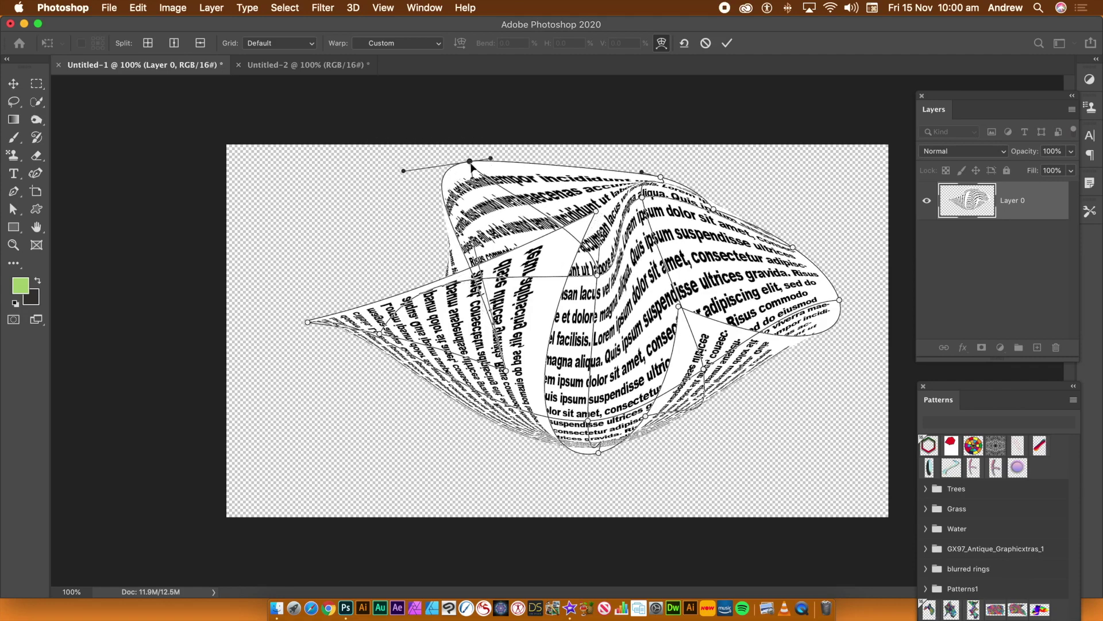
pyautogui.click(307, 323)
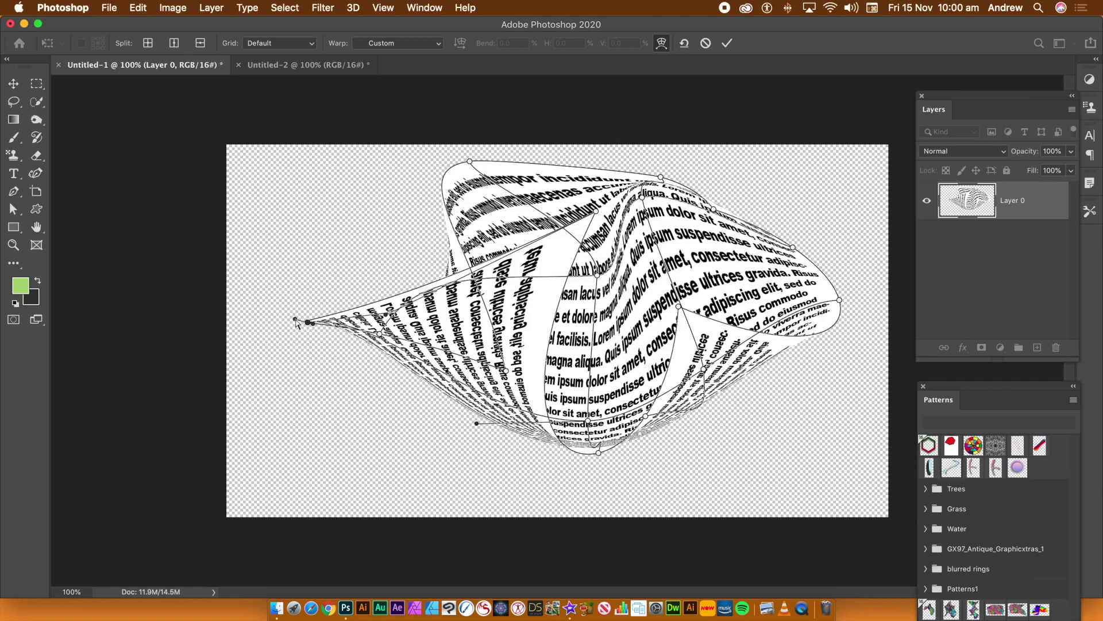
# Step: Curl the text's left tip downward, push the bottom fold down-right, and commit the warp
pyautogui.moveTo(296, 321); pyautogui.dragTo(308, 539)
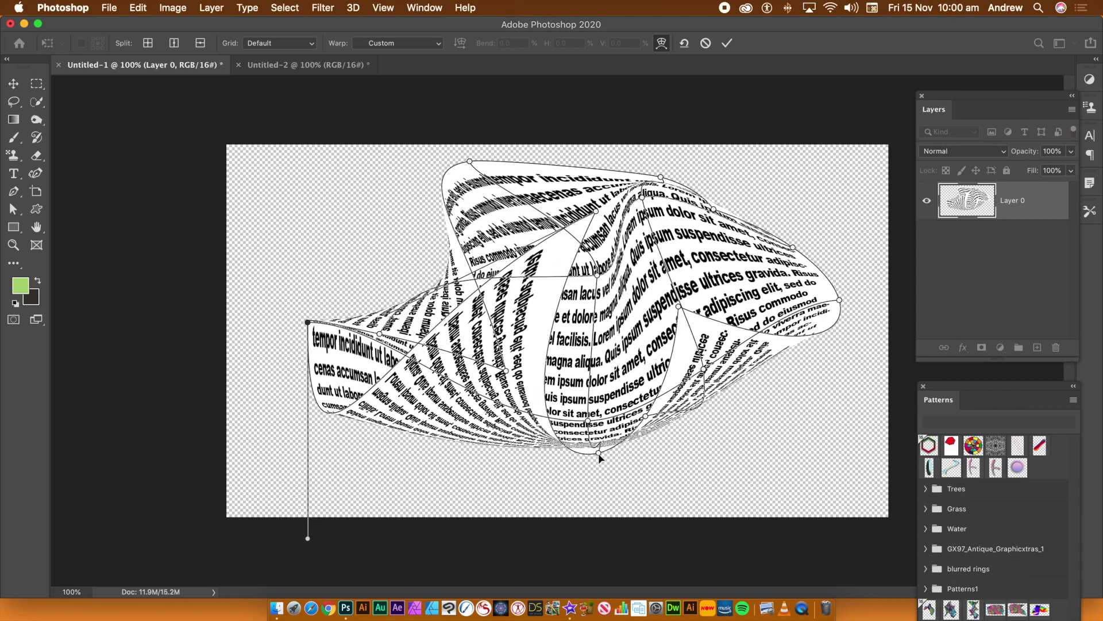
pyautogui.moveTo(598, 454); pyautogui.dragTo(643, 485)
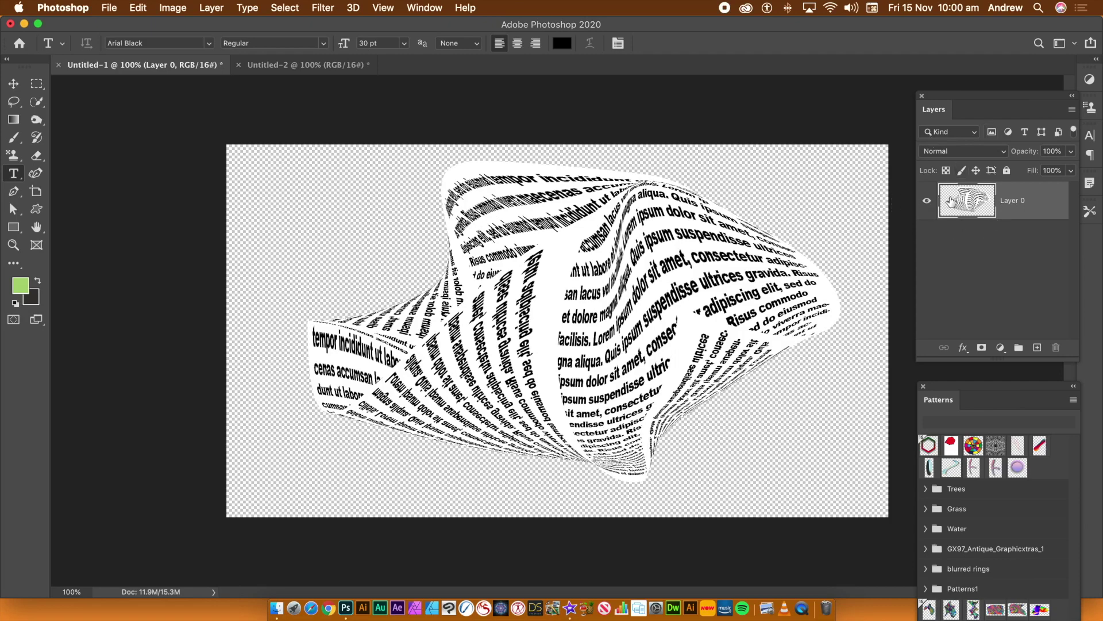
pyautogui.click(142, 8)
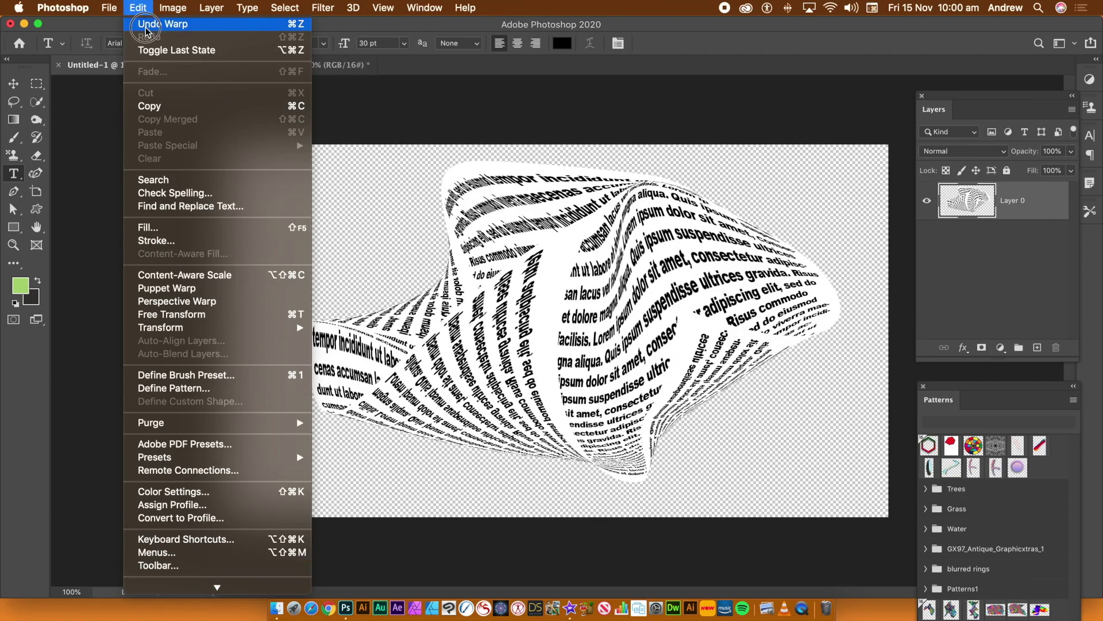
# Step: Undo the warp so the text is flat, then convert Layer 0 to a smart object
pyautogui.click(146, 25)
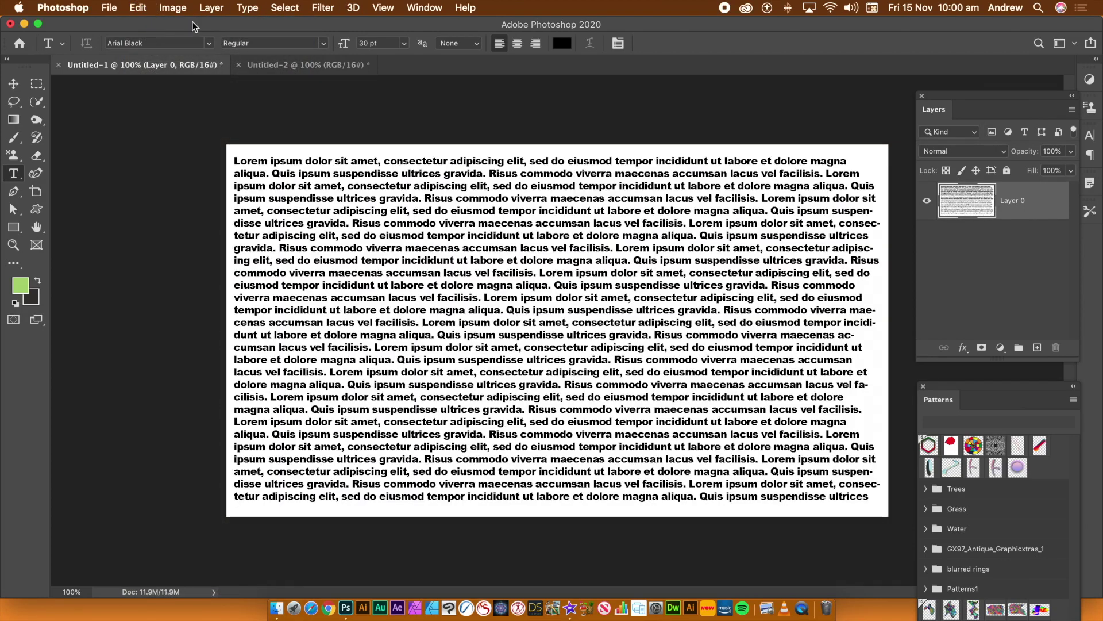
pyautogui.click(14, 84)
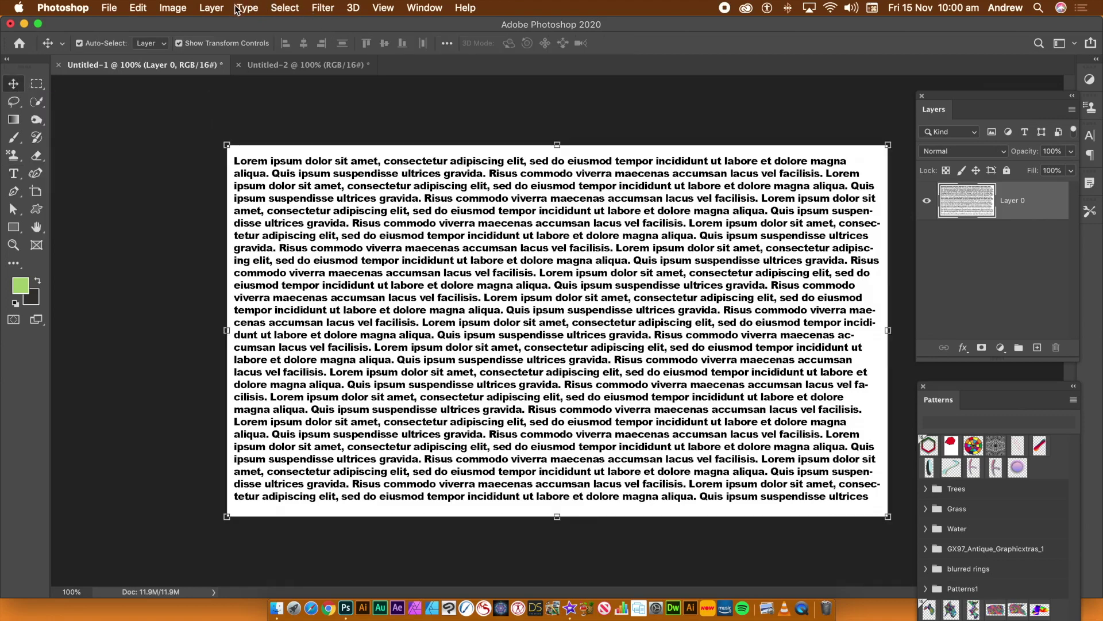
pyautogui.click(210, 7)
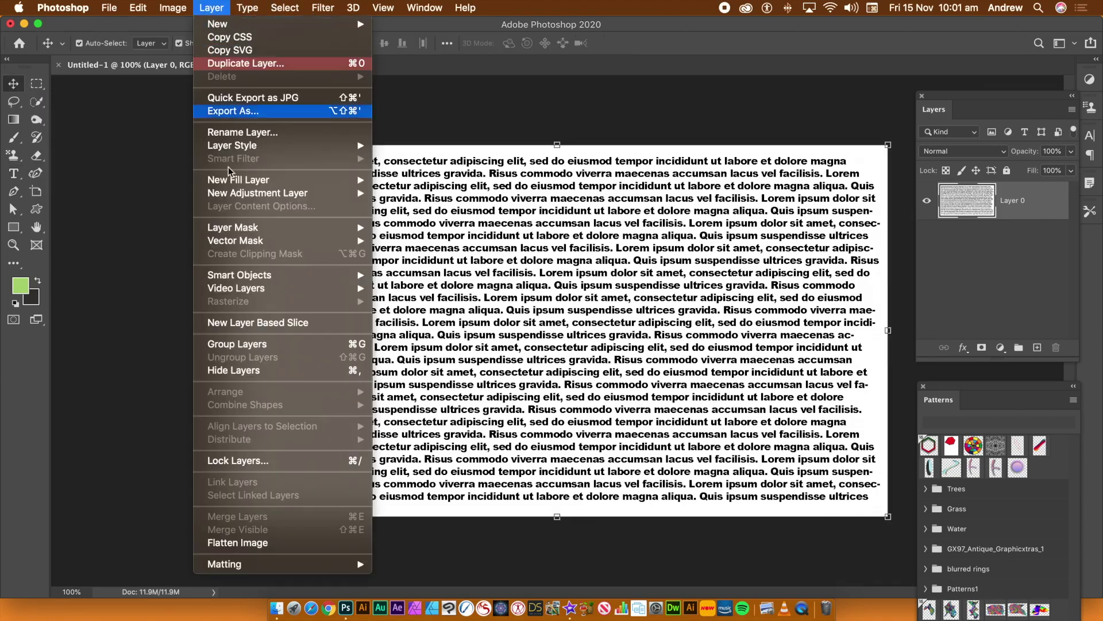
pyautogui.moveTo(277, 275)
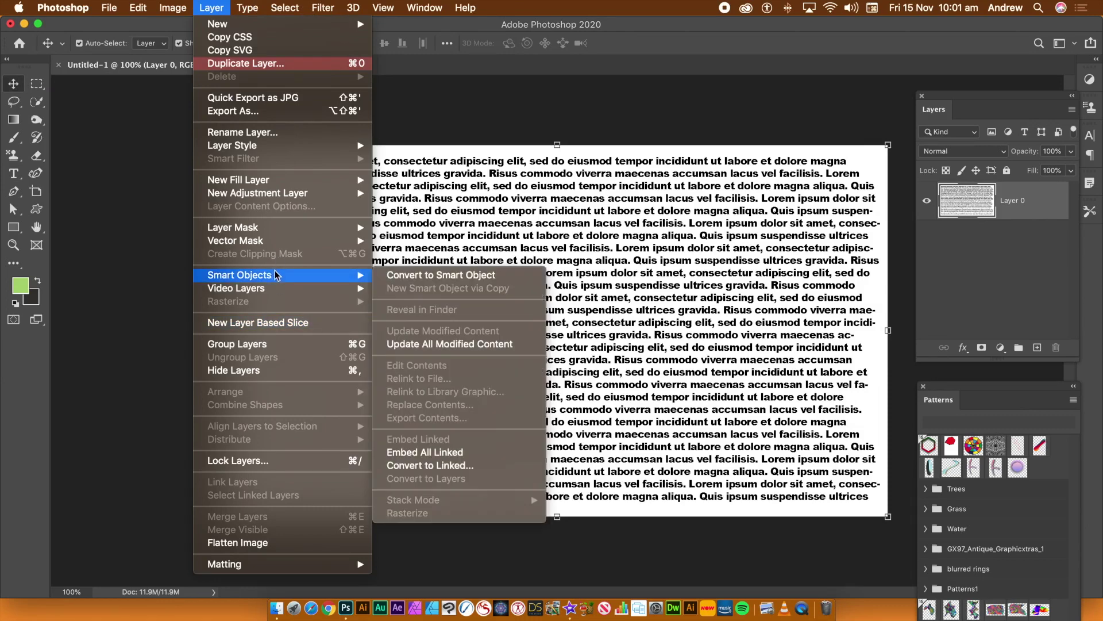
pyautogui.click(461, 274)
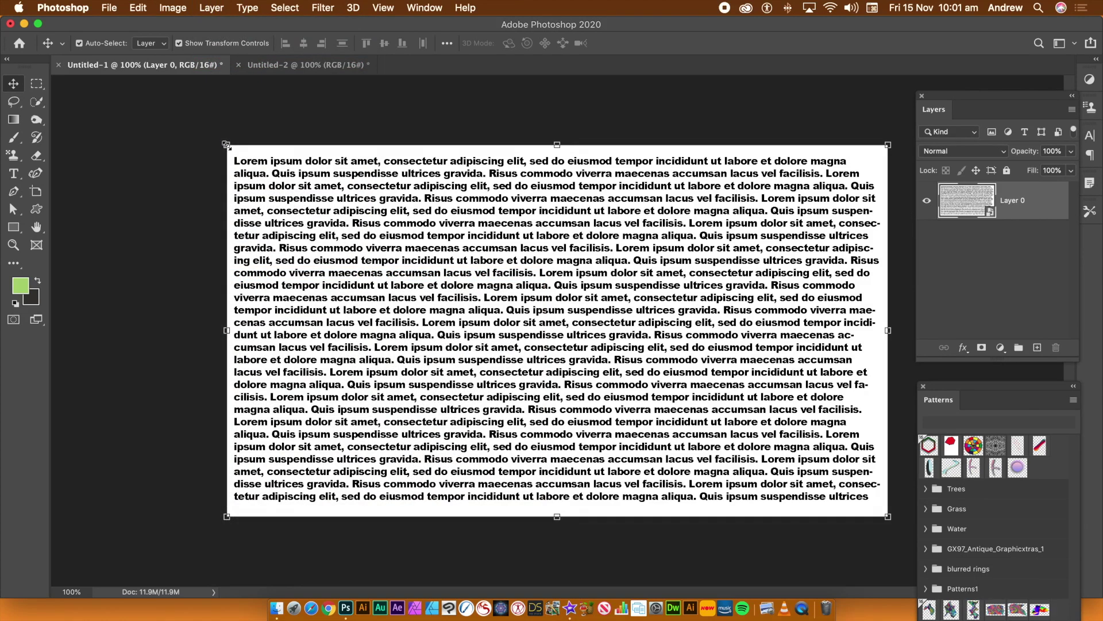
pyautogui.click(139, 9)
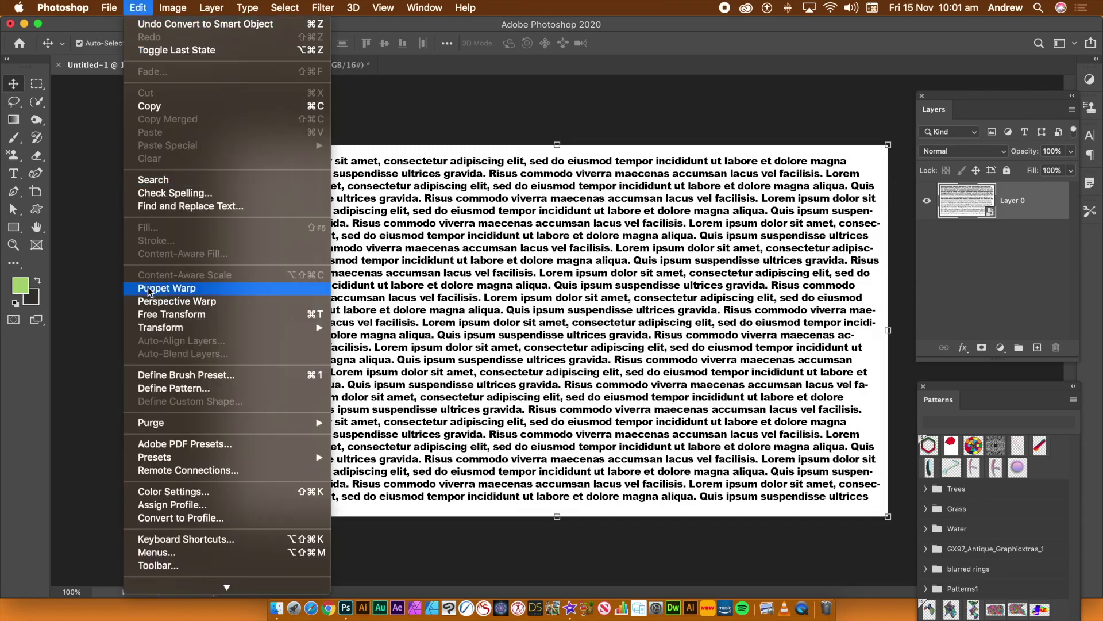
# Step: Warp the smart object, folding all four corners inward over the text
pyautogui.moveTo(160, 327)
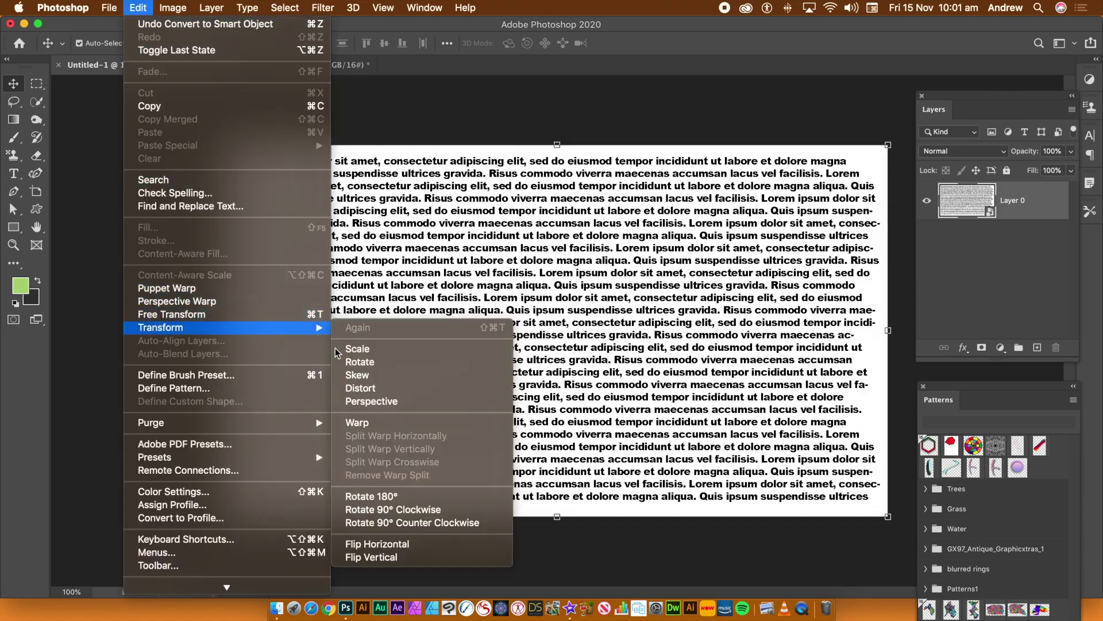
pyautogui.click(357, 422)
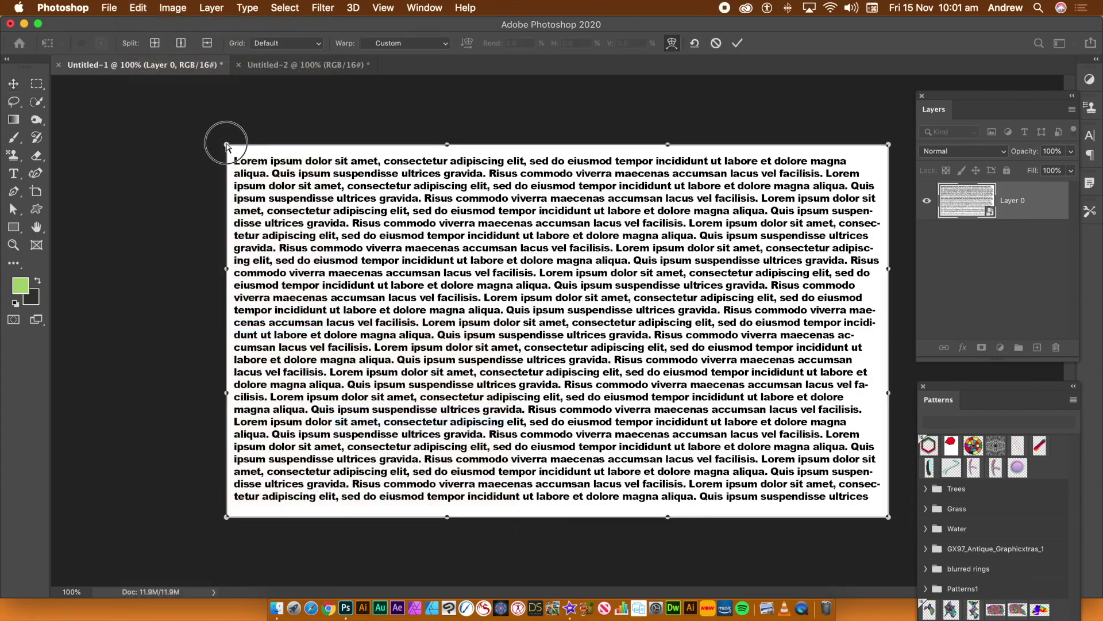
pyautogui.moveTo(228, 146); pyautogui.dragTo(606, 395)
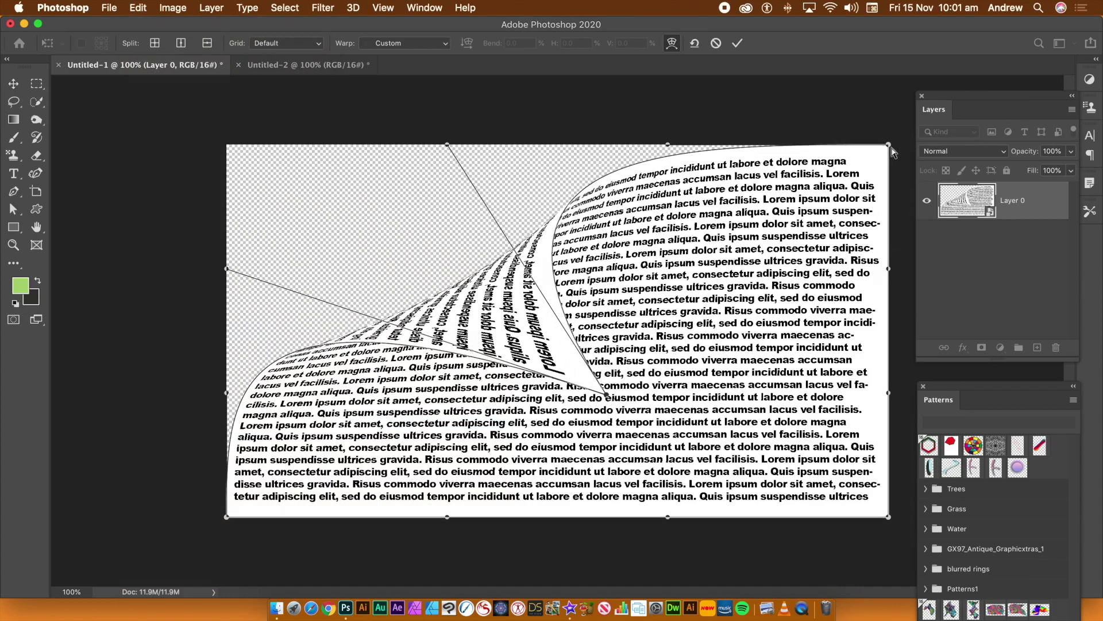
pyautogui.moveTo(889, 148); pyautogui.dragTo(464, 431)
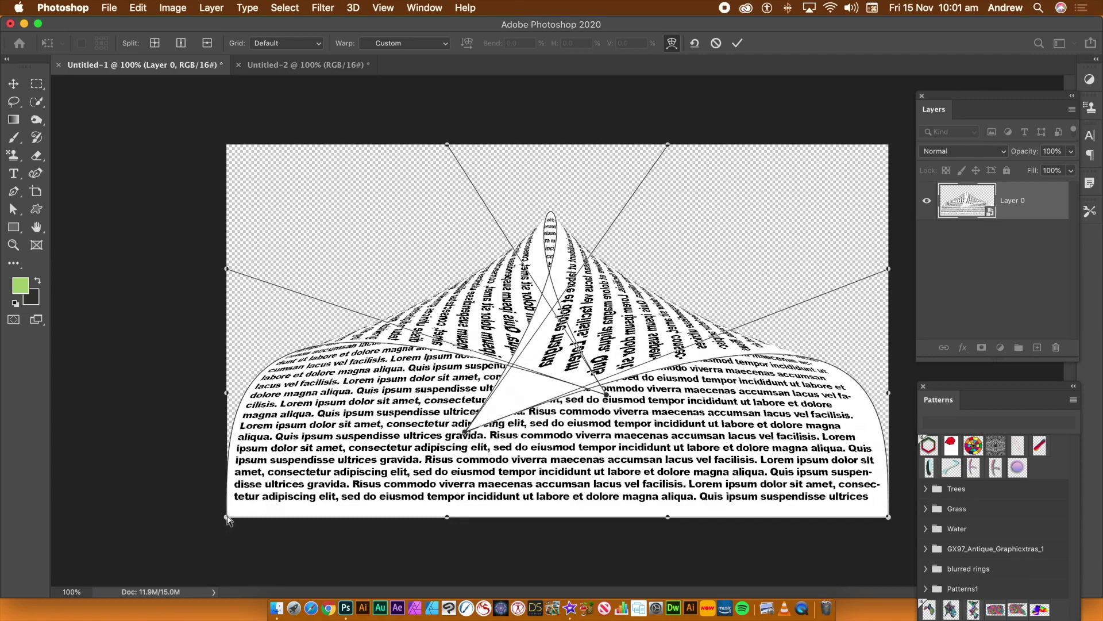
pyautogui.moveTo(226, 517); pyautogui.dragTo(514, 286)
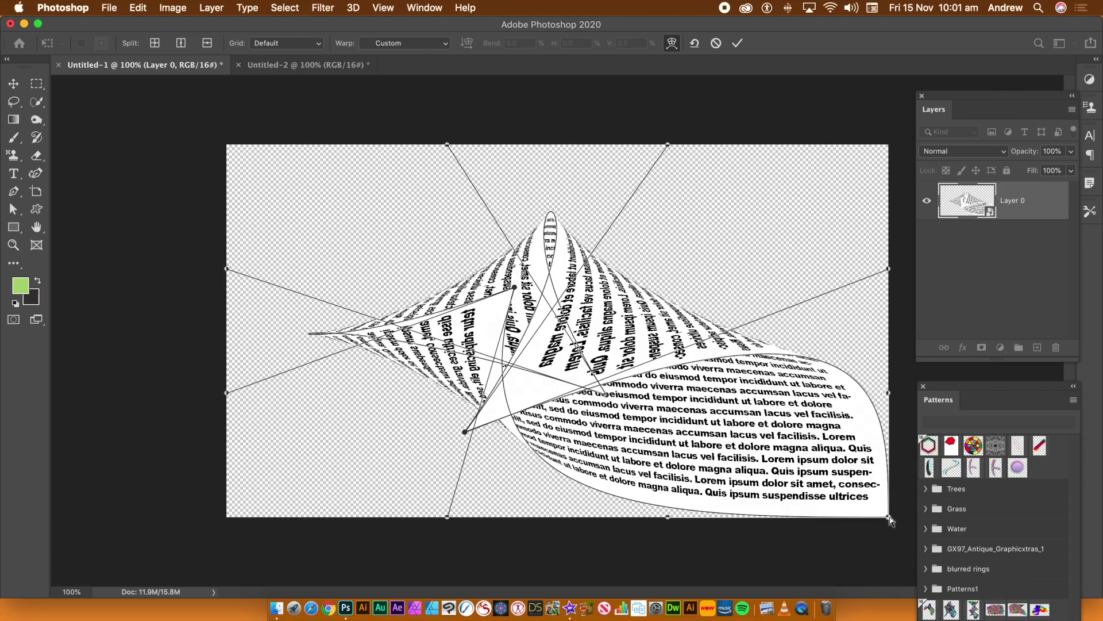
pyautogui.moveTo(889, 517); pyautogui.dragTo(618, 163)
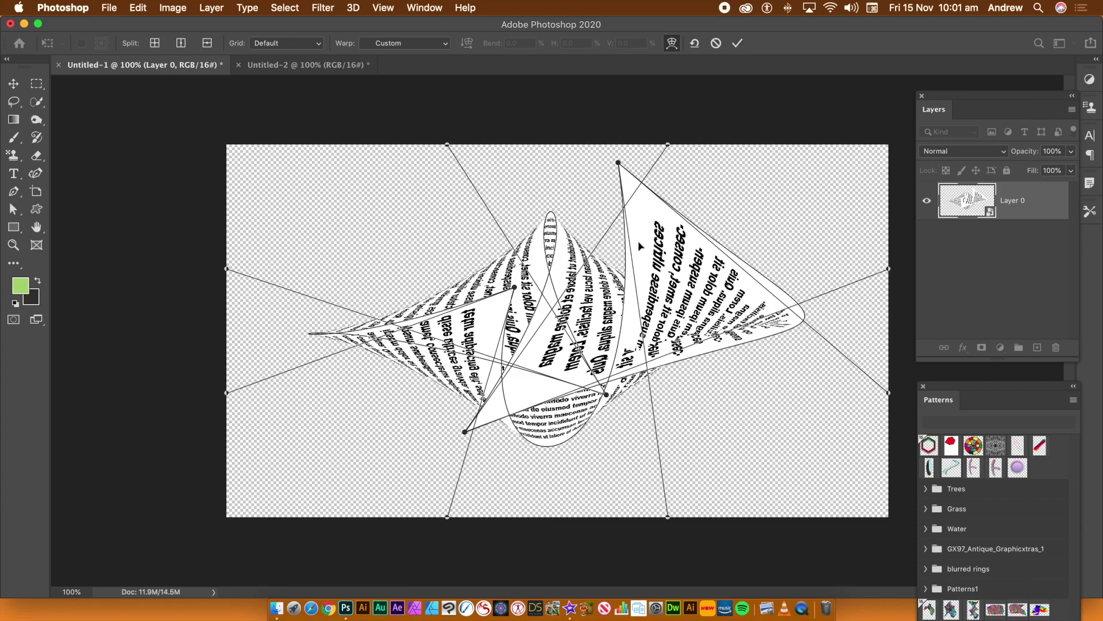
# Step: Add a crosswise warp split, drag it down-left to reshape the sheet, and apply the warp
pyautogui.rightClick(591, 291)
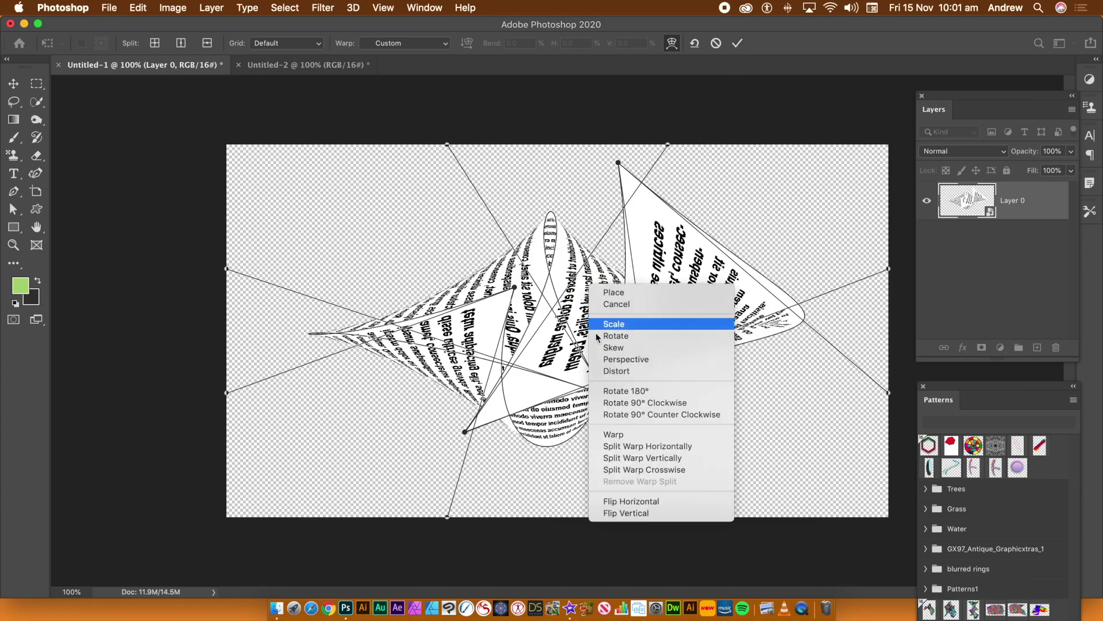
pyautogui.click(631, 470)
pyautogui.click(591, 300)
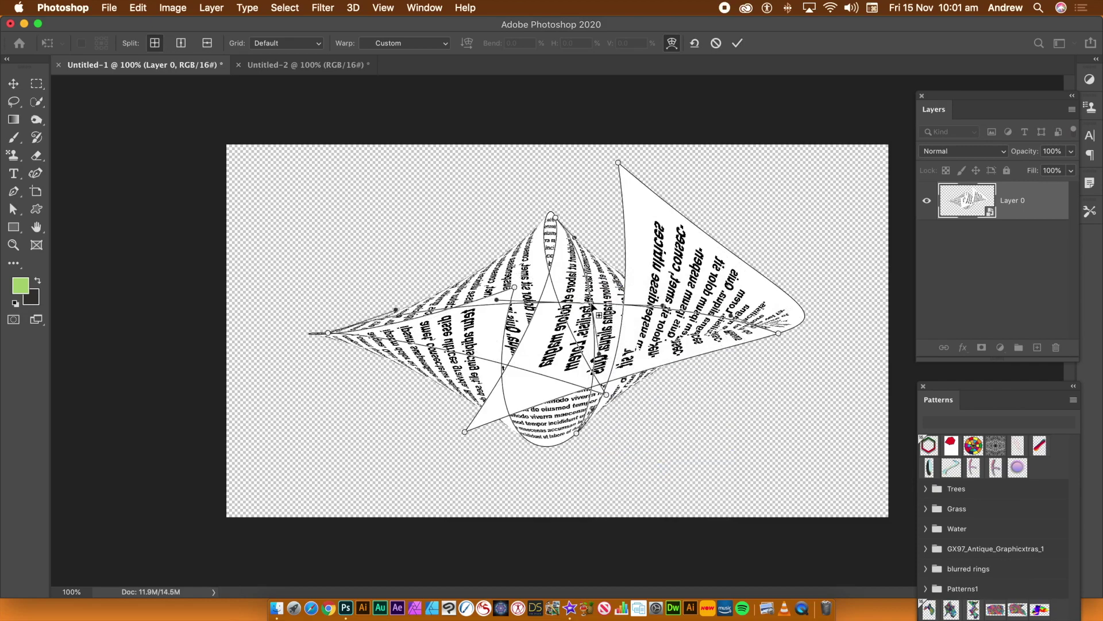
pyautogui.moveTo(592, 305); pyautogui.dragTo(416, 435)
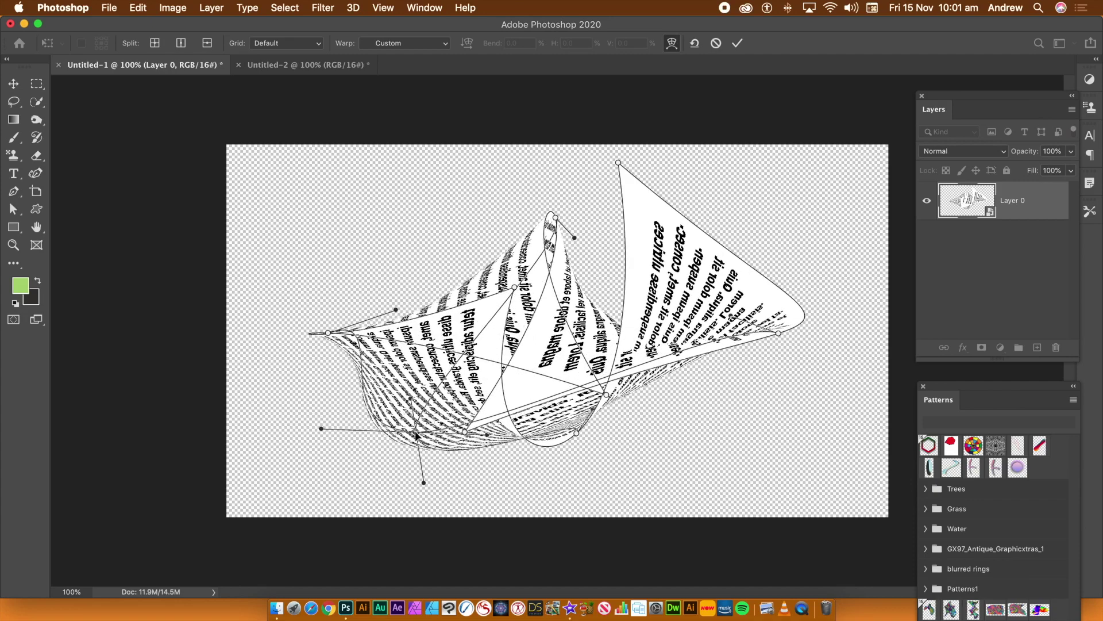
pyautogui.click(734, 45)
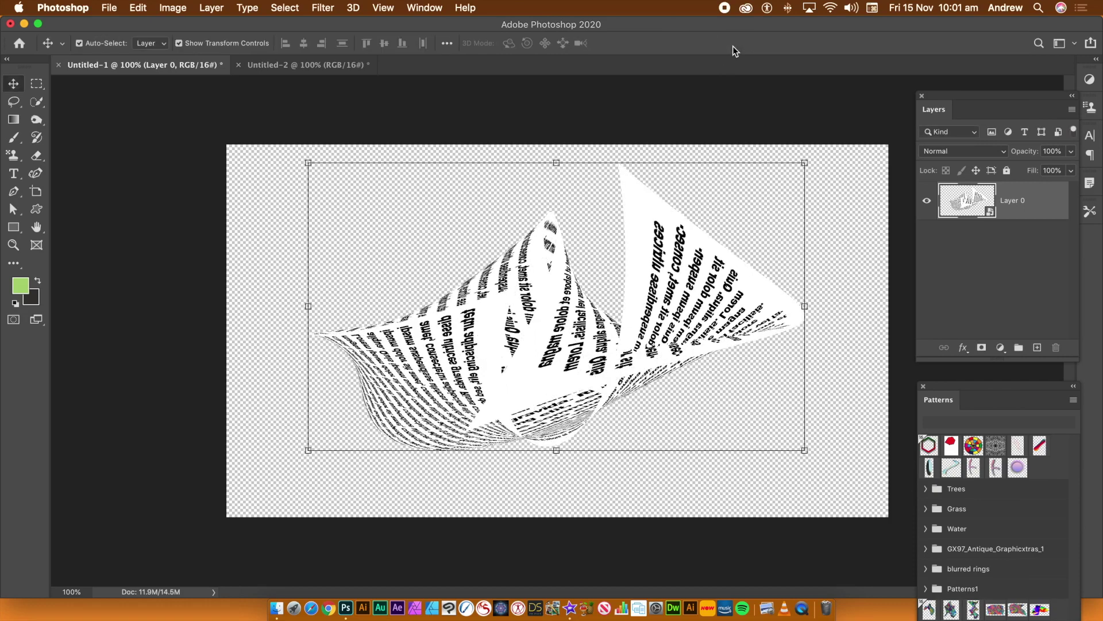
# Step: Warp the smart object again, raising the central peak and lifting the left side, then apply
pyautogui.click(138, 7)
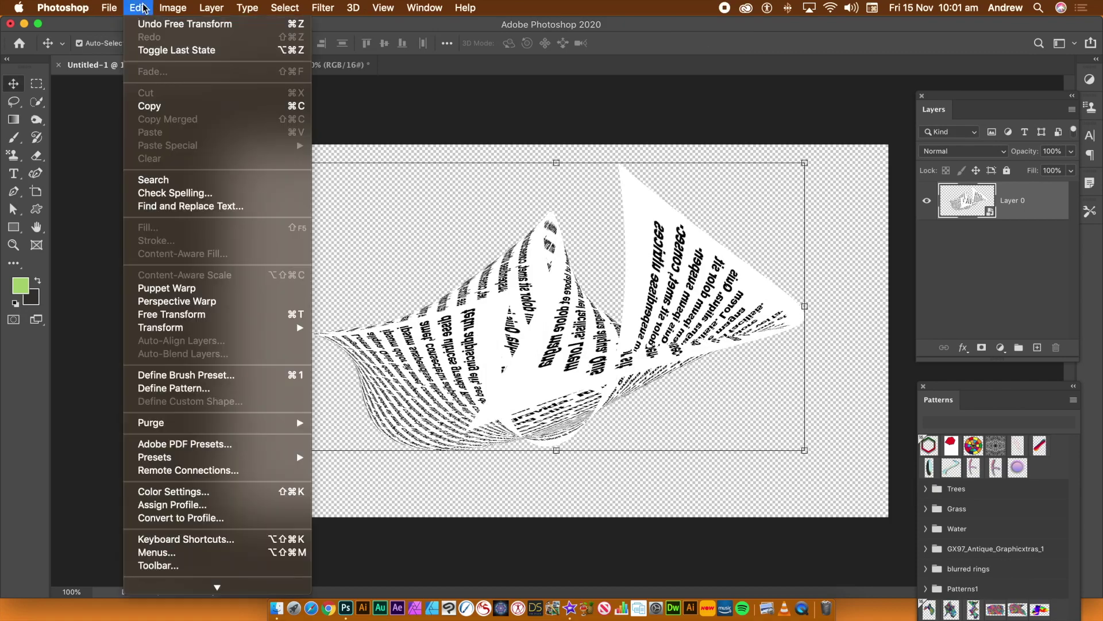
pyautogui.moveTo(161, 330)
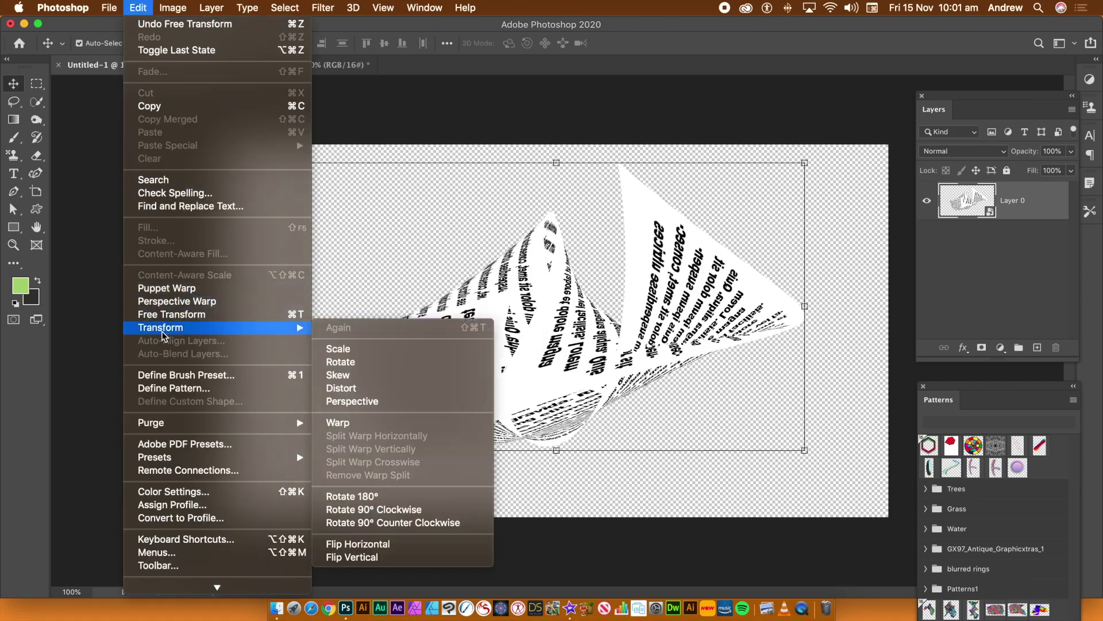
pyautogui.click(360, 423)
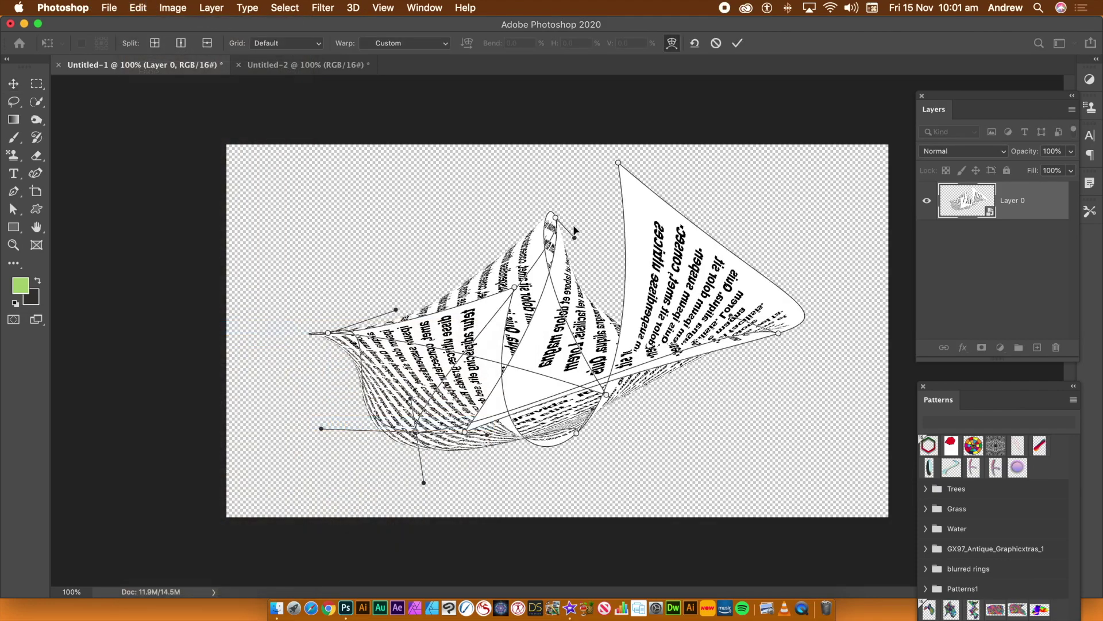
pyautogui.moveTo(575, 238); pyautogui.dragTo(593, 202)
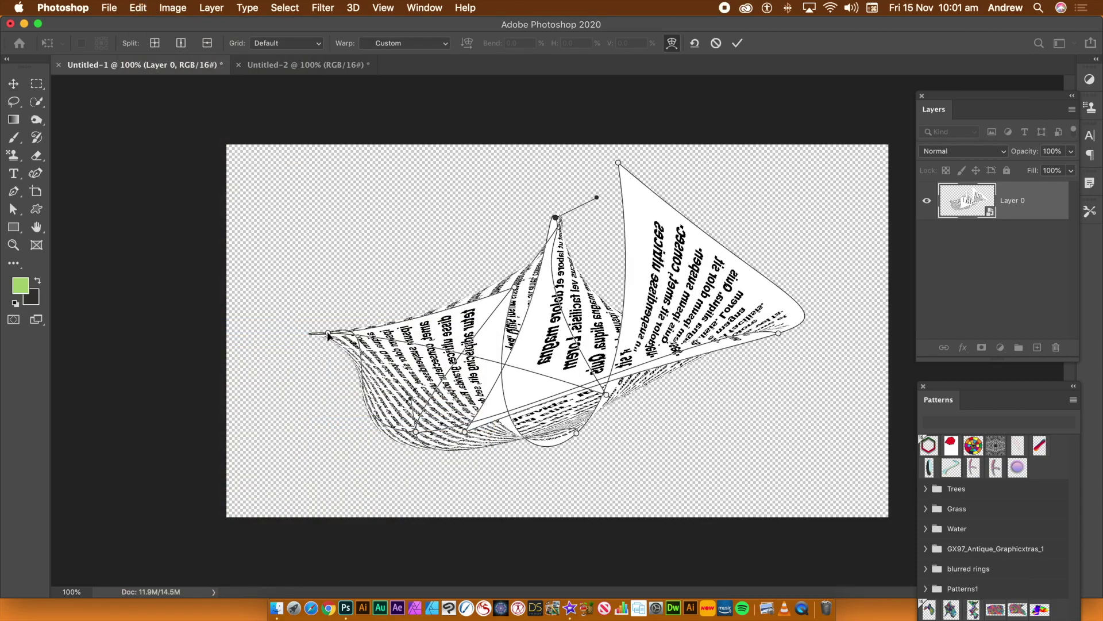
pyautogui.moveTo(328, 336); pyautogui.dragTo(412, 188)
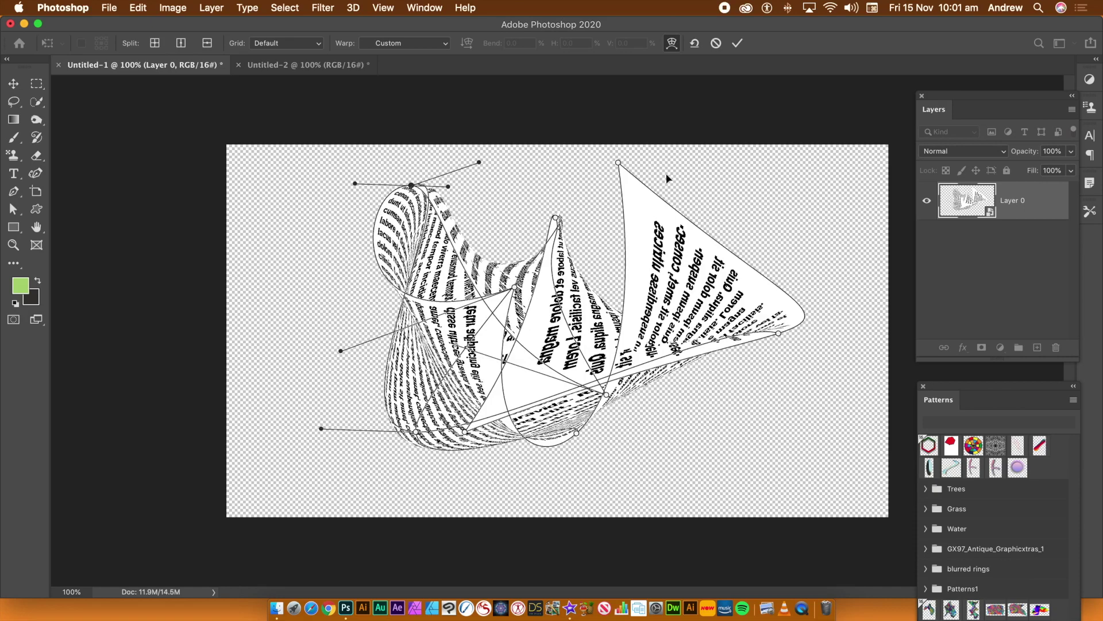
pyautogui.click(736, 44)
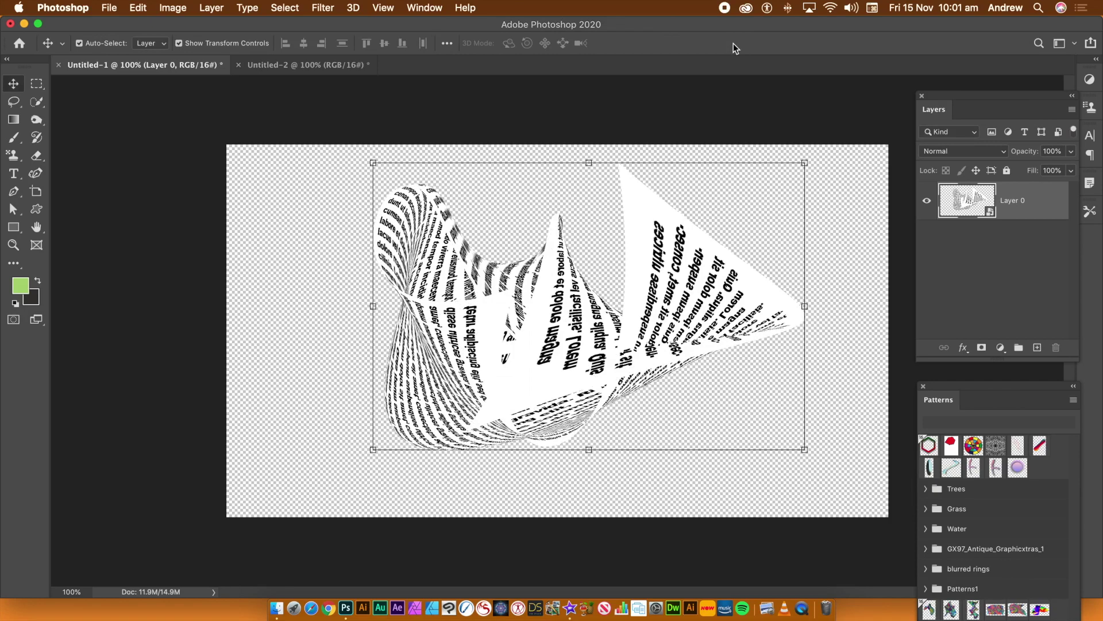
pyautogui.click(313, 8)
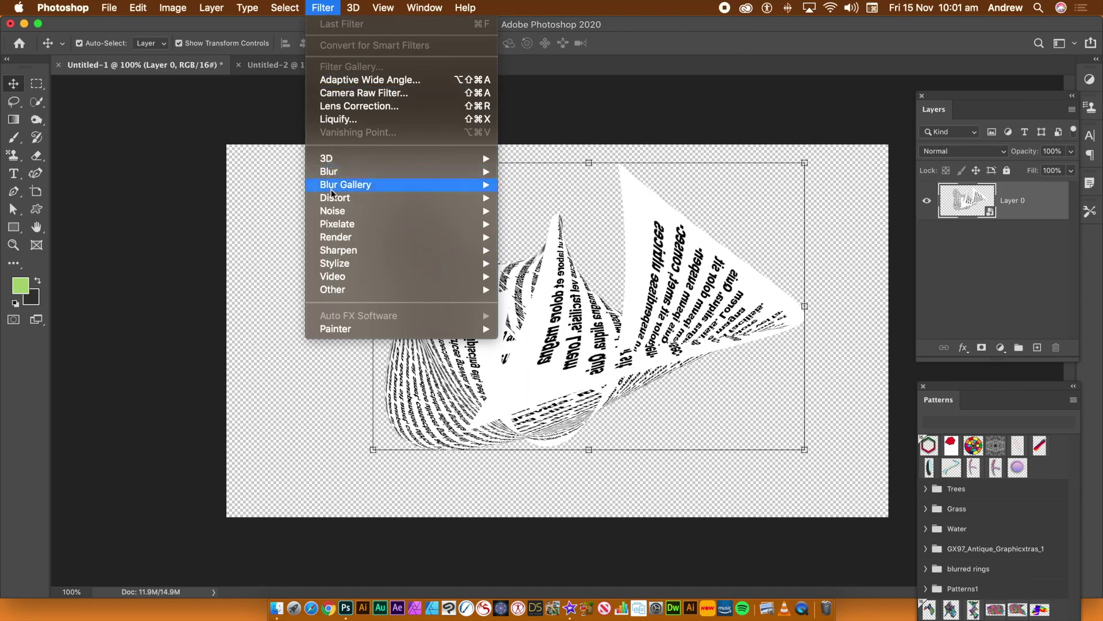
# Step: Add an Oil Paint smart filter to Layer 0, then switch it off to keep the text crisp
pyautogui.moveTo(340, 264)
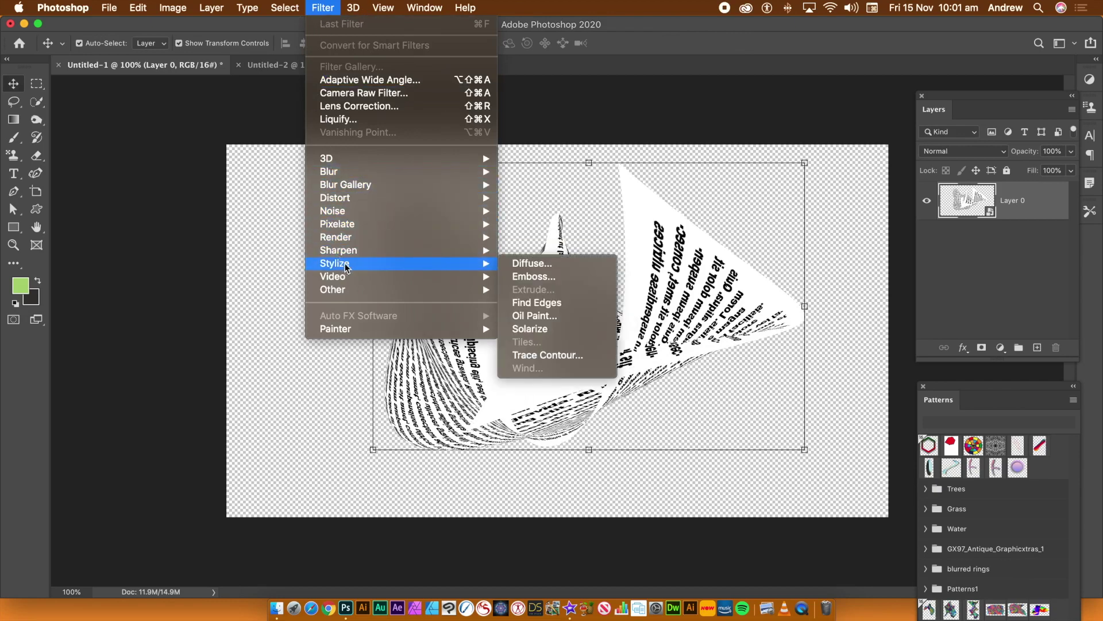
pyautogui.click(566, 316)
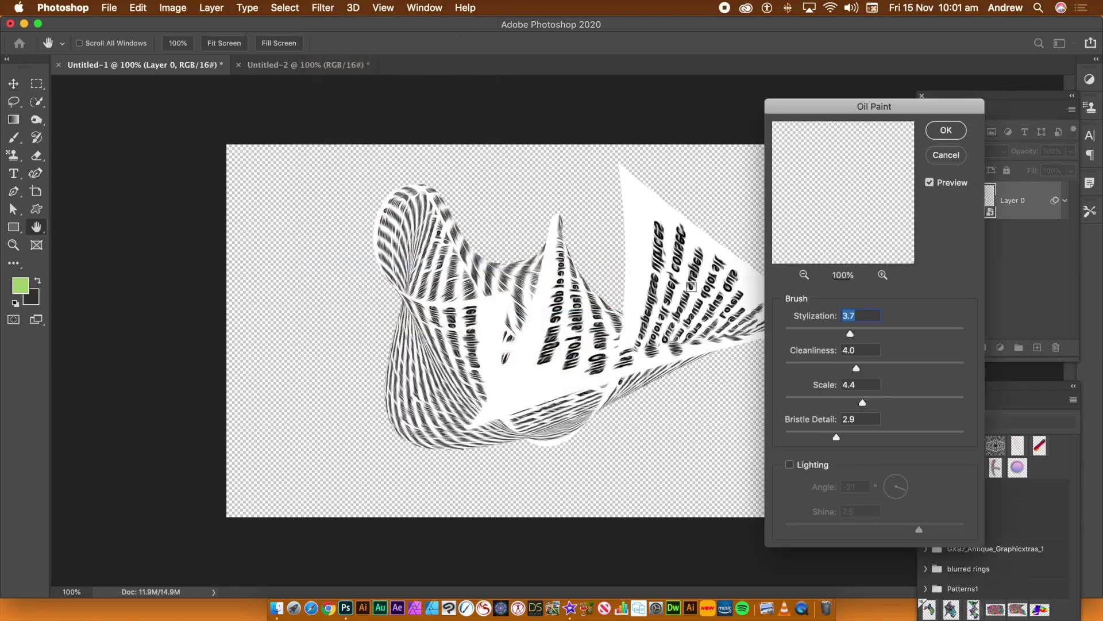
pyautogui.click(942, 127)
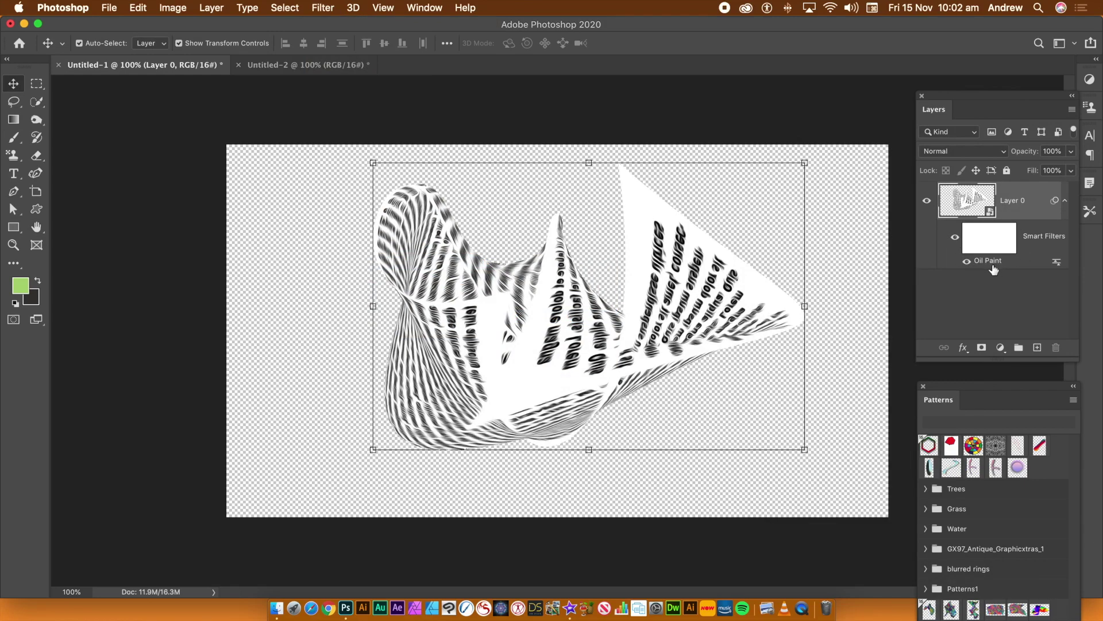
pyautogui.click(967, 263)
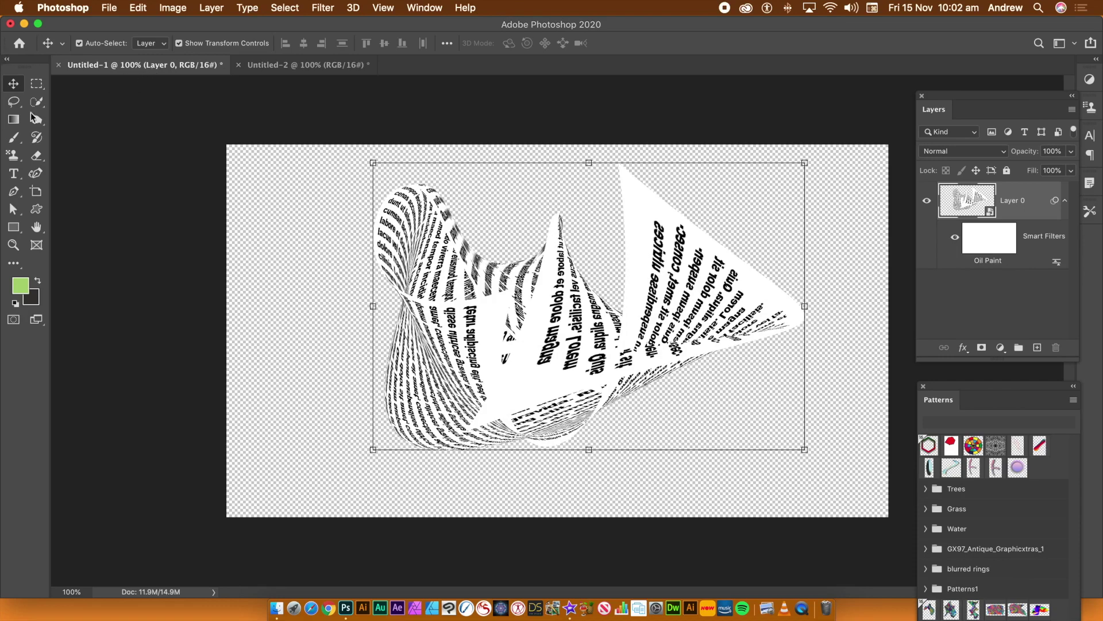
# Step: Draw a rectangular marquee enclosing the whole crumpled newspaper piece
pyautogui.click(37, 85)
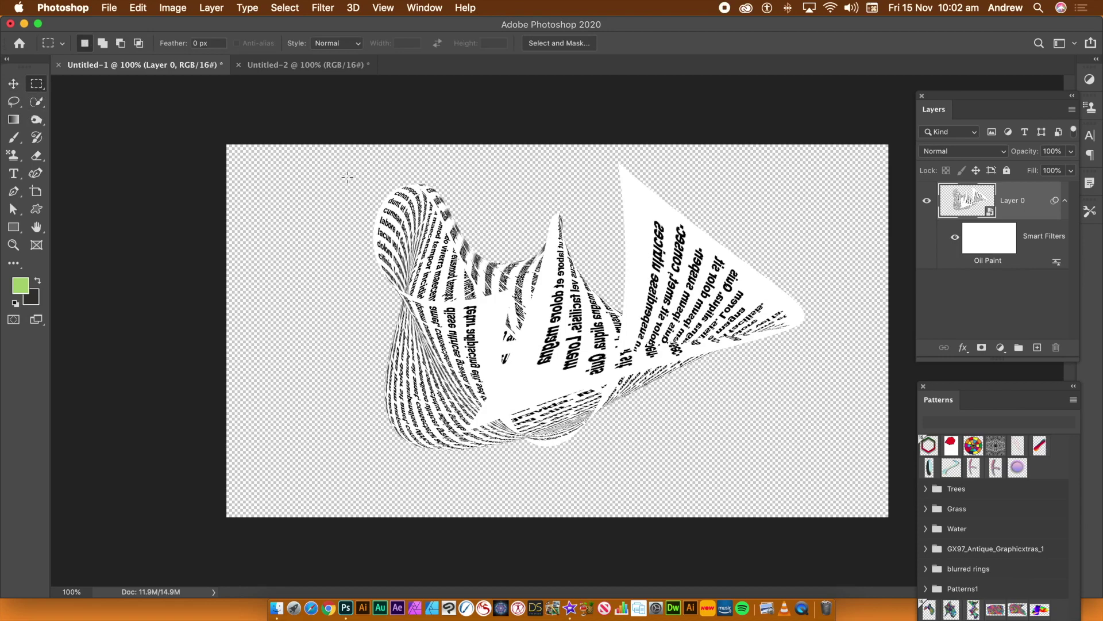
pyautogui.moveTo(345, 170); pyautogui.dragTo(755, 436)
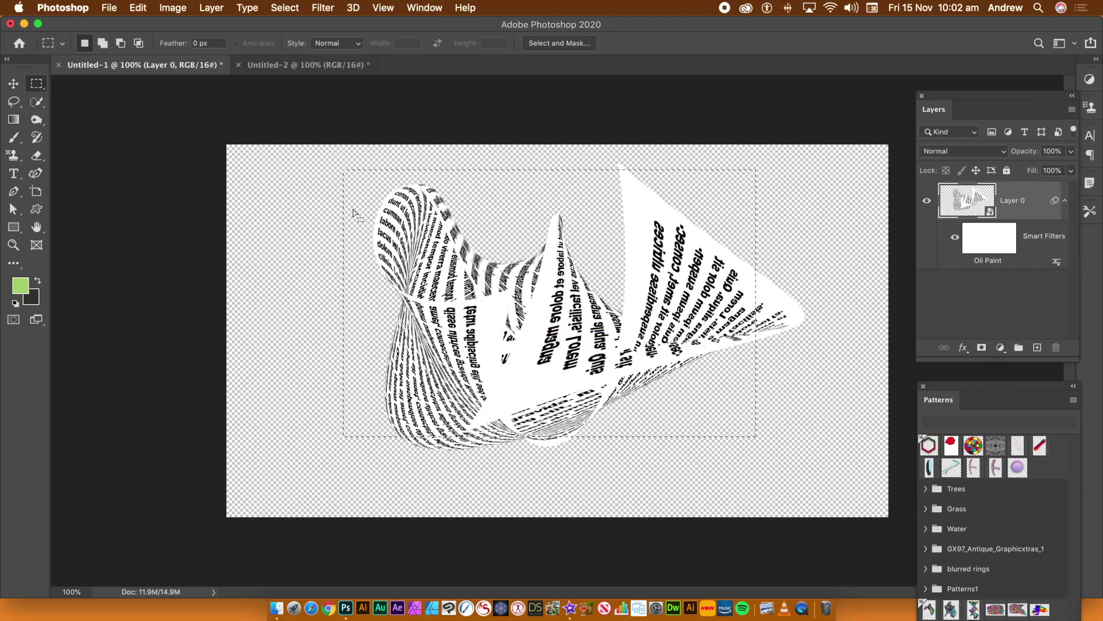
pyautogui.click(330, 155)
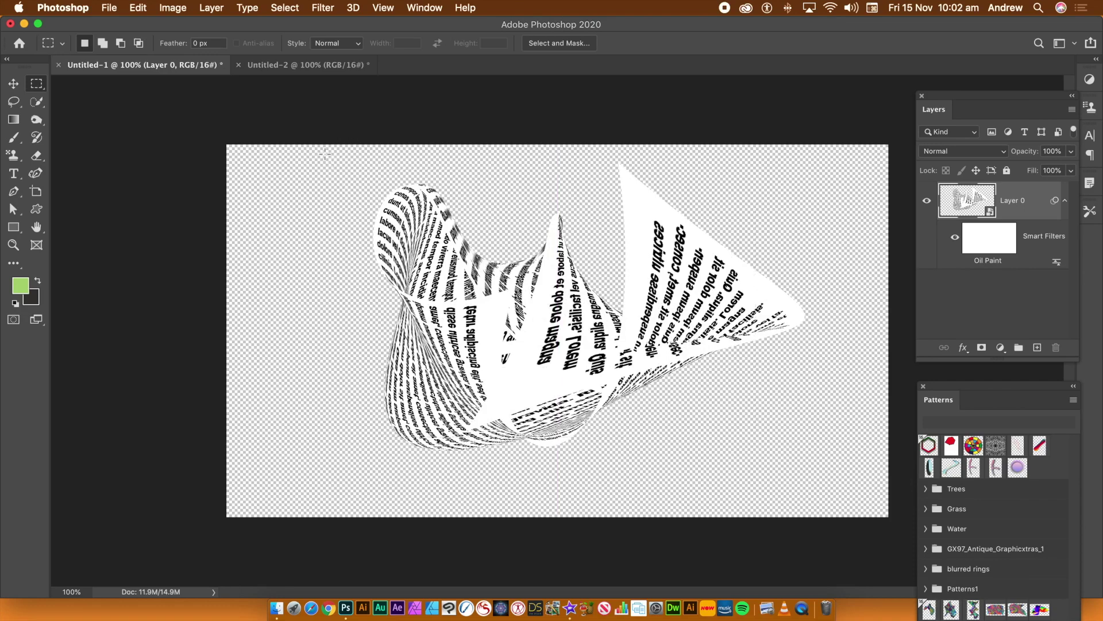
pyautogui.moveTo(326, 153); pyautogui.dragTo(825, 464)
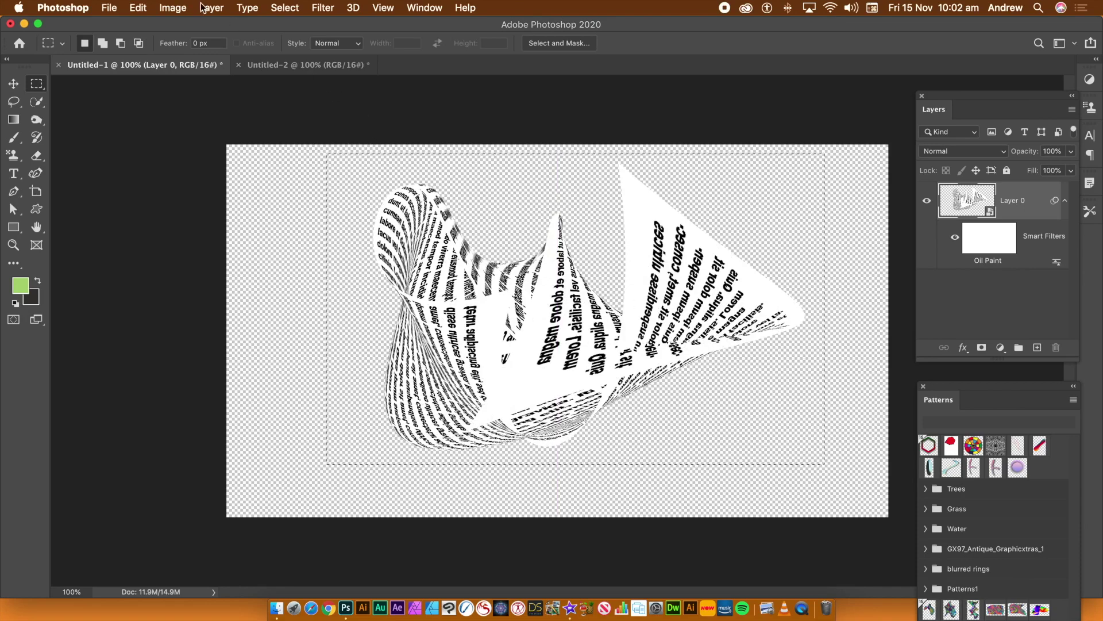
# Step: Save the selected newspaper piece as a new pattern, Pattern 44
pyautogui.click(1073, 401)
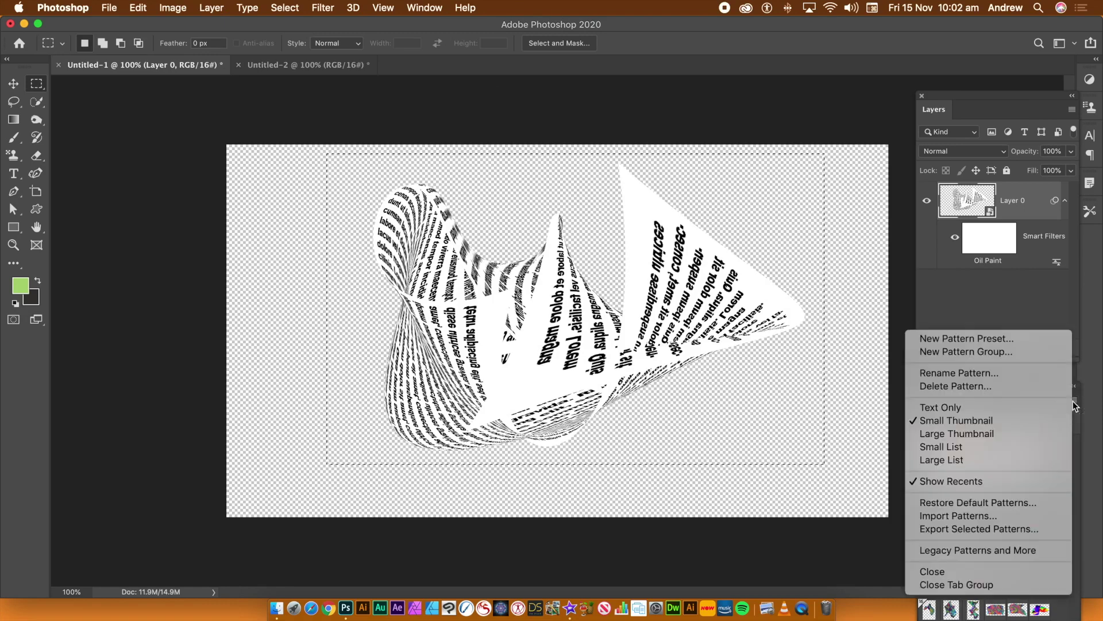
pyautogui.click(975, 339)
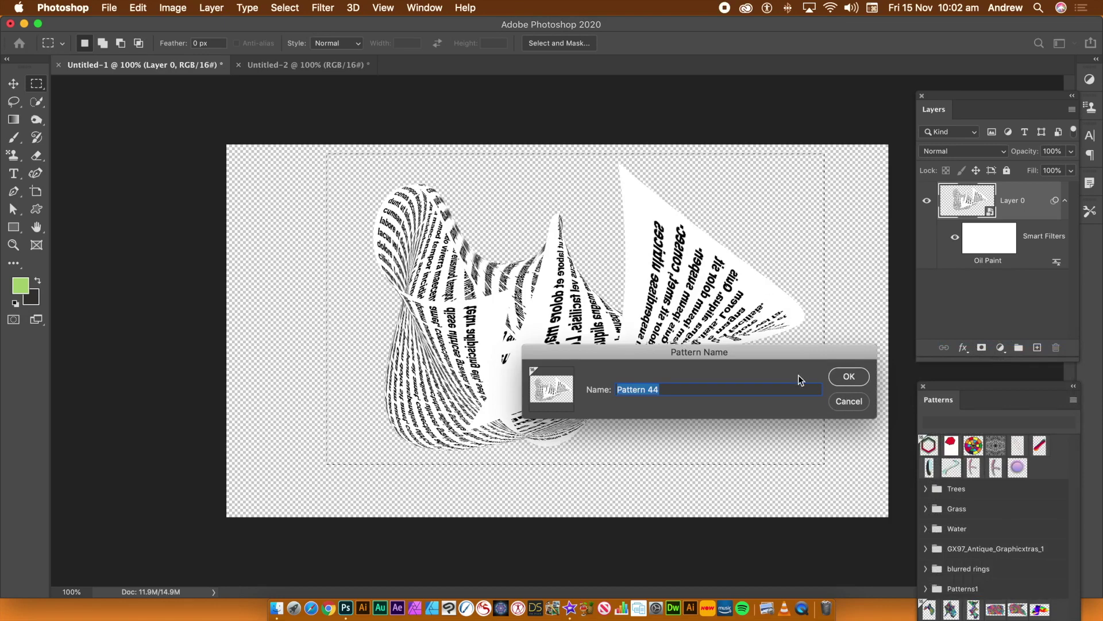
pyautogui.click(853, 377)
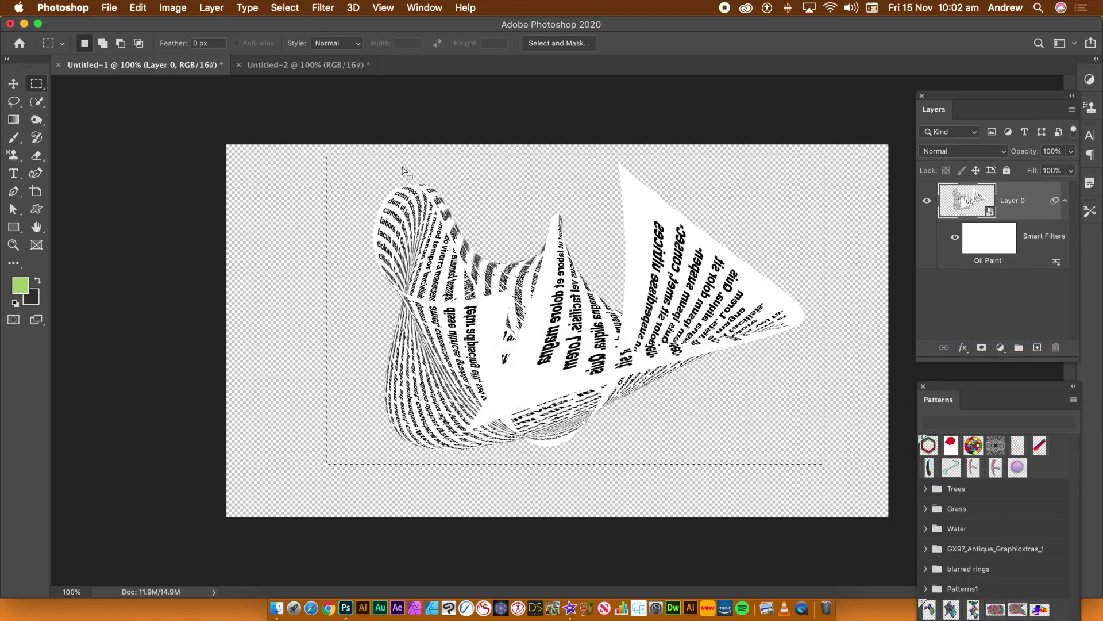
pyautogui.click(140, 8)
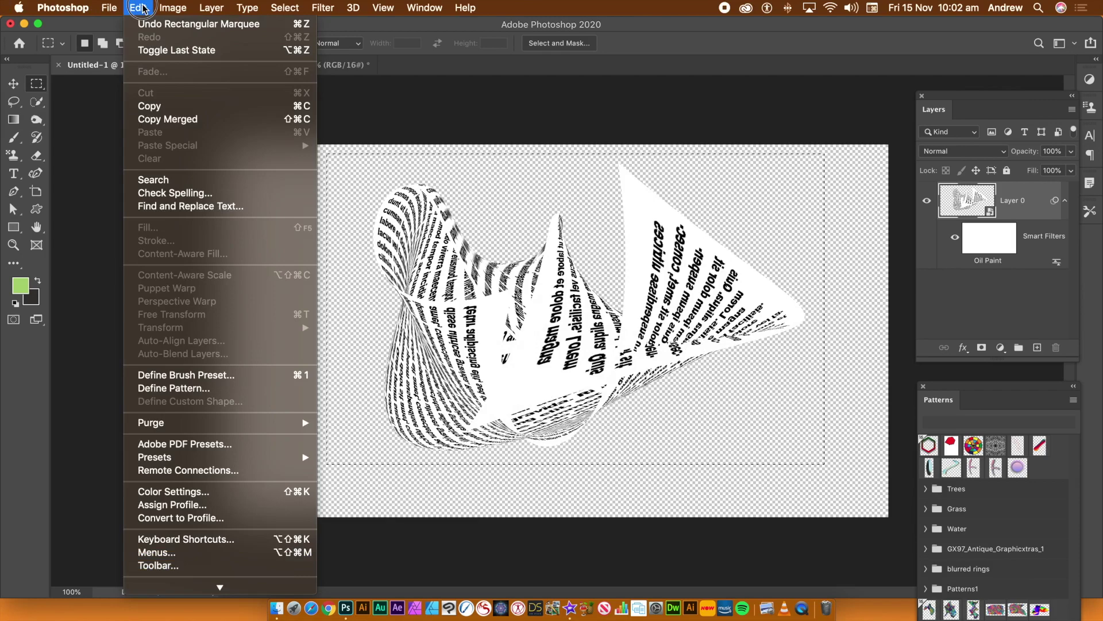
pyautogui.click(192, 390)
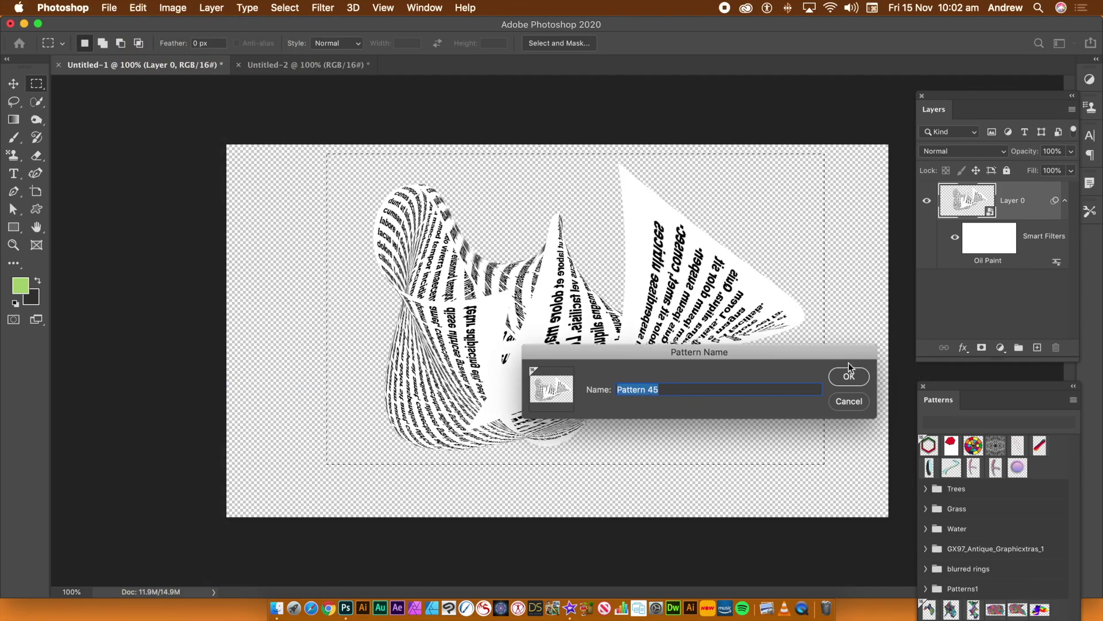
pyautogui.click(851, 401)
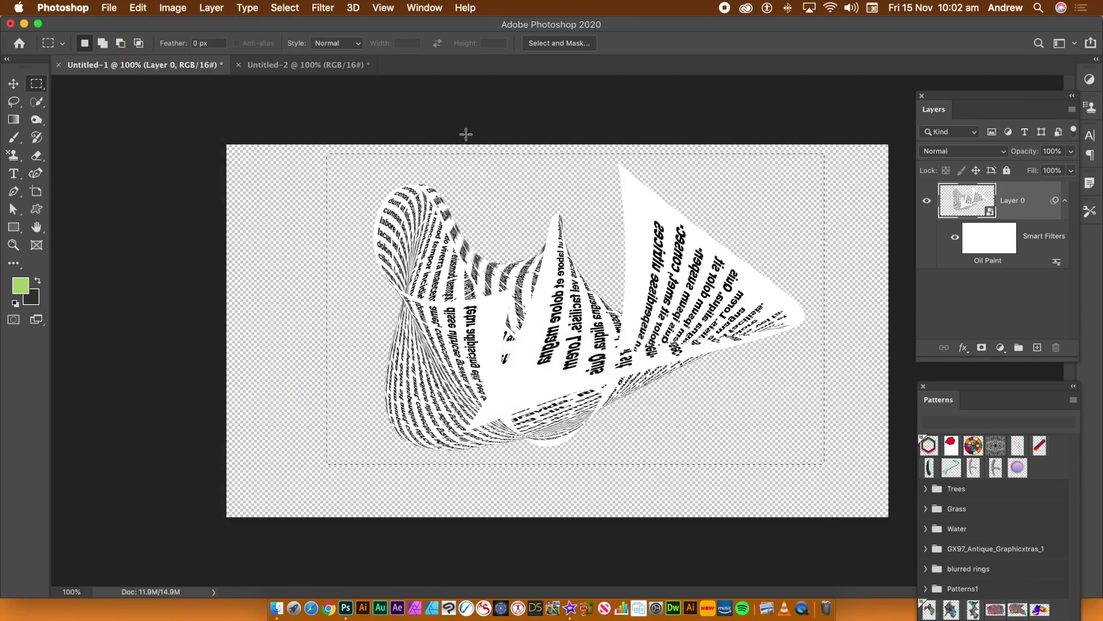
# Step: Fill Untitled-2 with the new newspaper pattern using the Random Fill script for scattered rotated copies
pyautogui.click(338, 64)
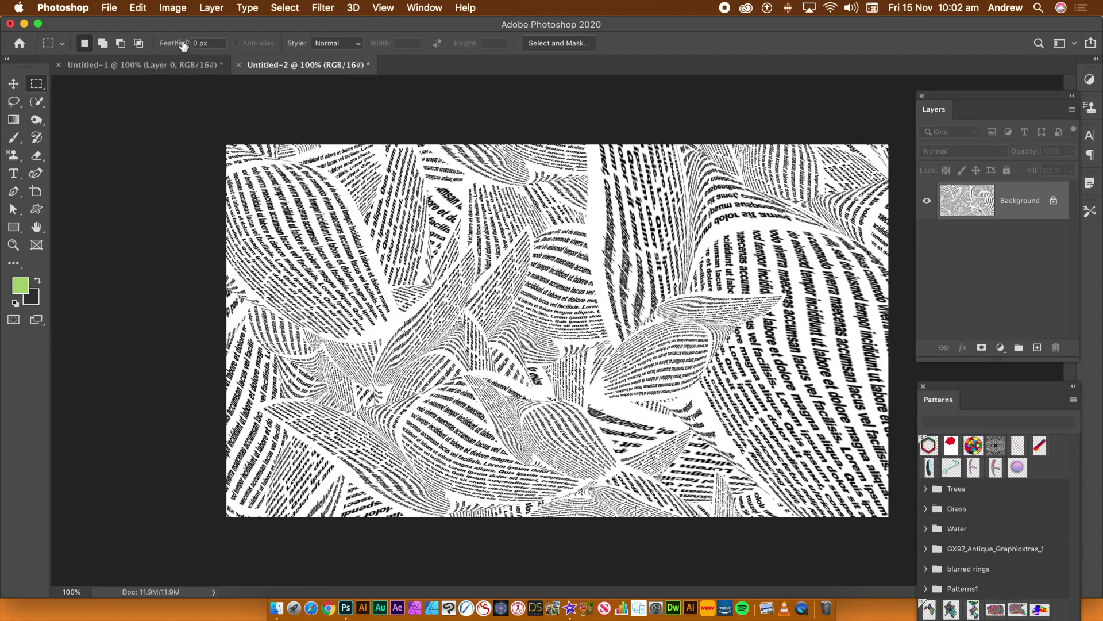
pyautogui.click(136, 8)
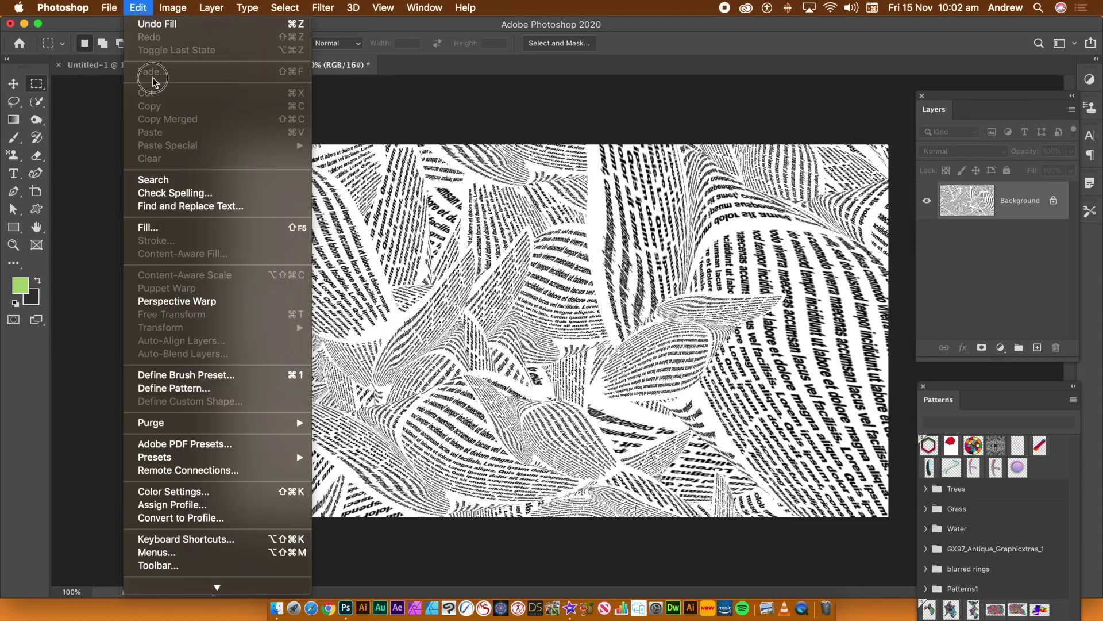
pyautogui.click(173, 228)
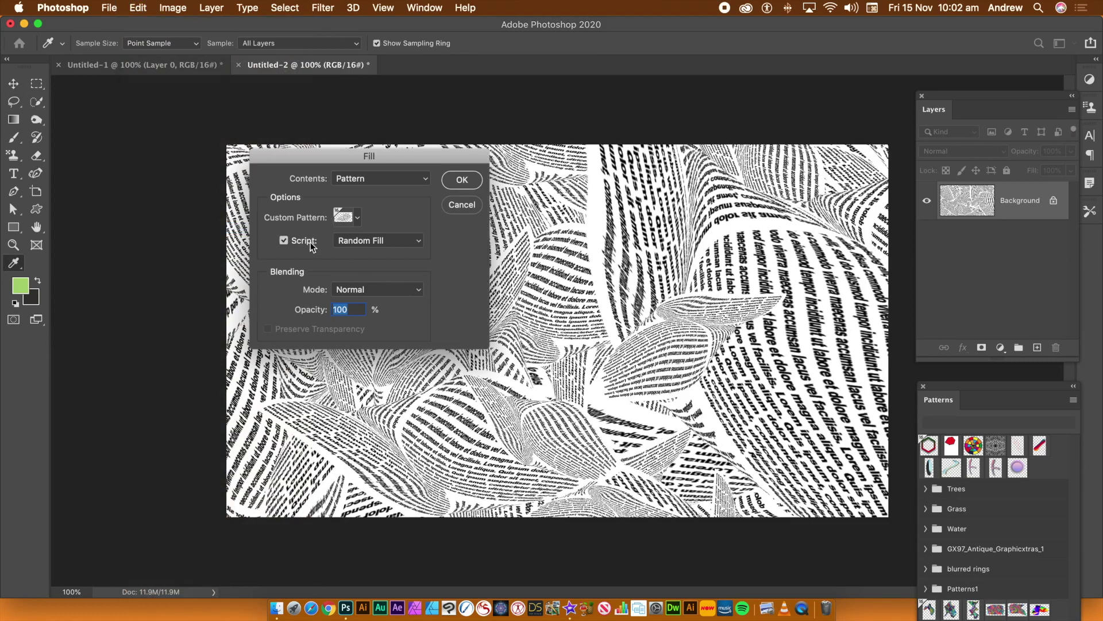
pyautogui.click(356, 218)
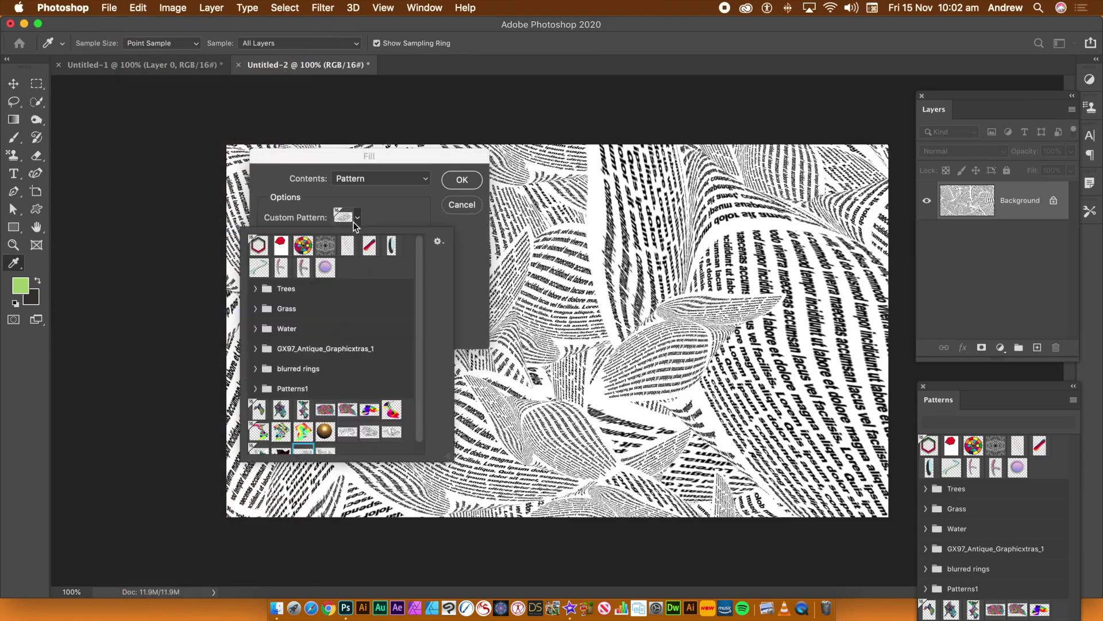
pyautogui.click(327, 452)
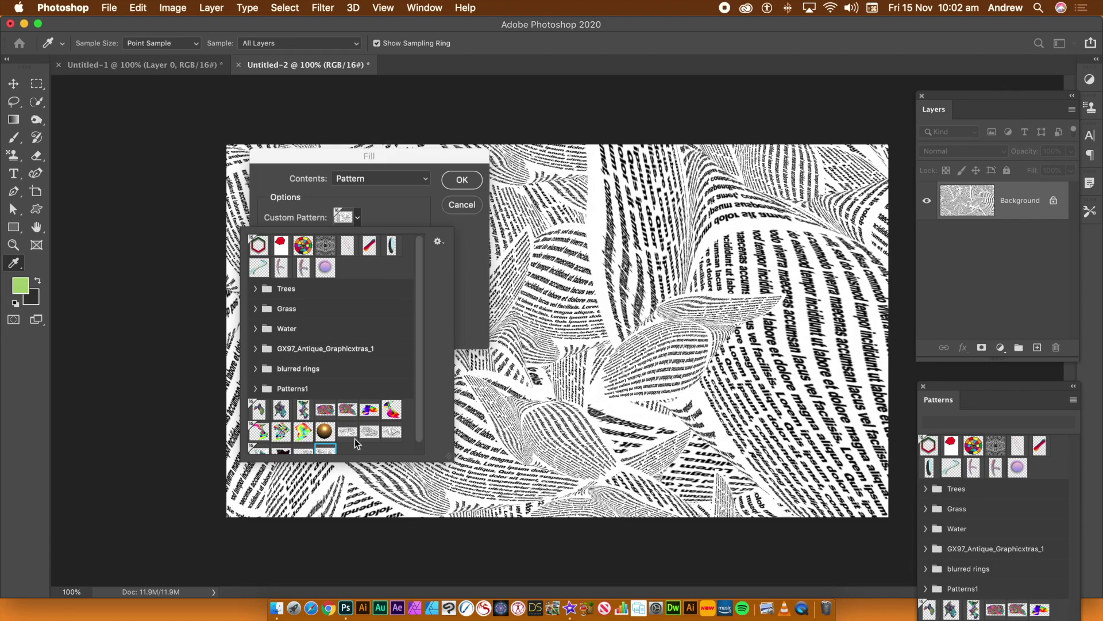
pyautogui.click(476, 322)
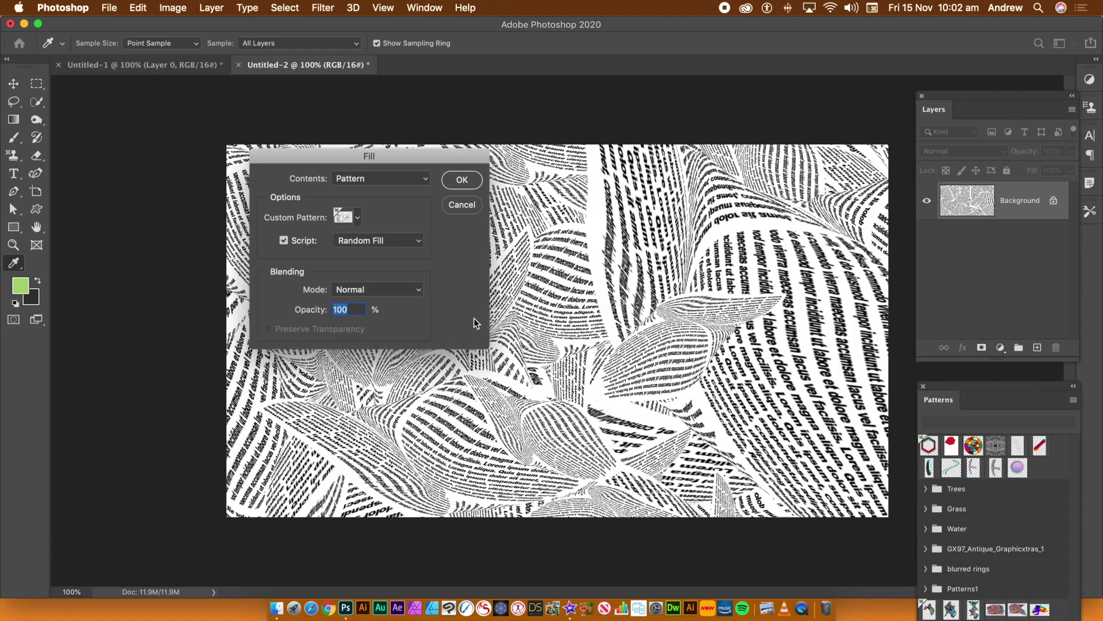
pyautogui.click(357, 221)
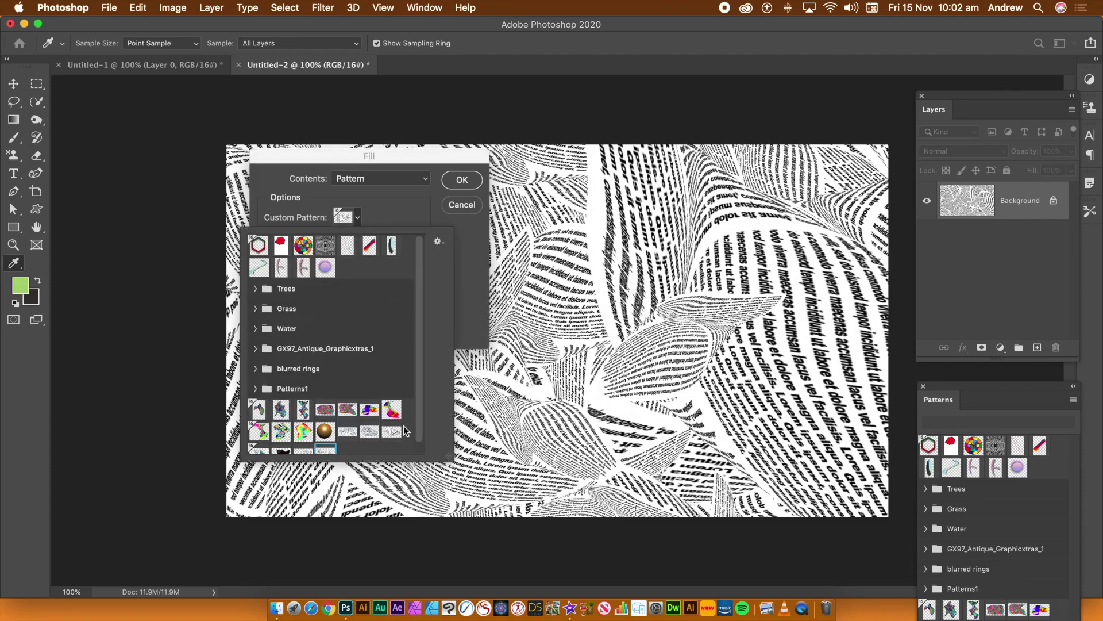
pyautogui.click(479, 288)
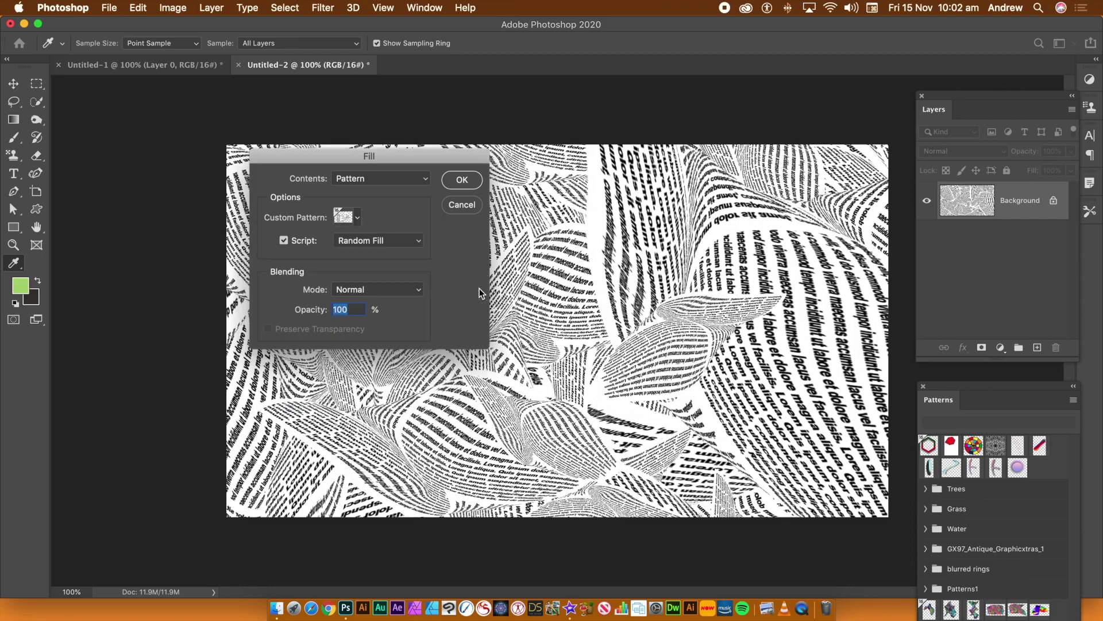
pyautogui.click(287, 240)
pyautogui.click(287, 241)
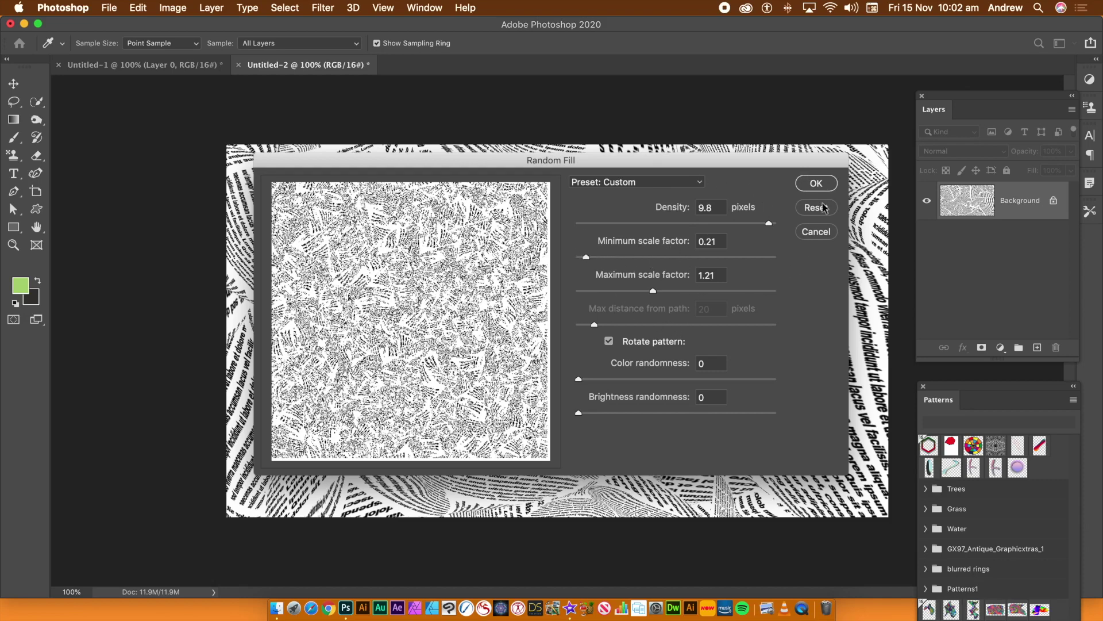
pyautogui.click(819, 183)
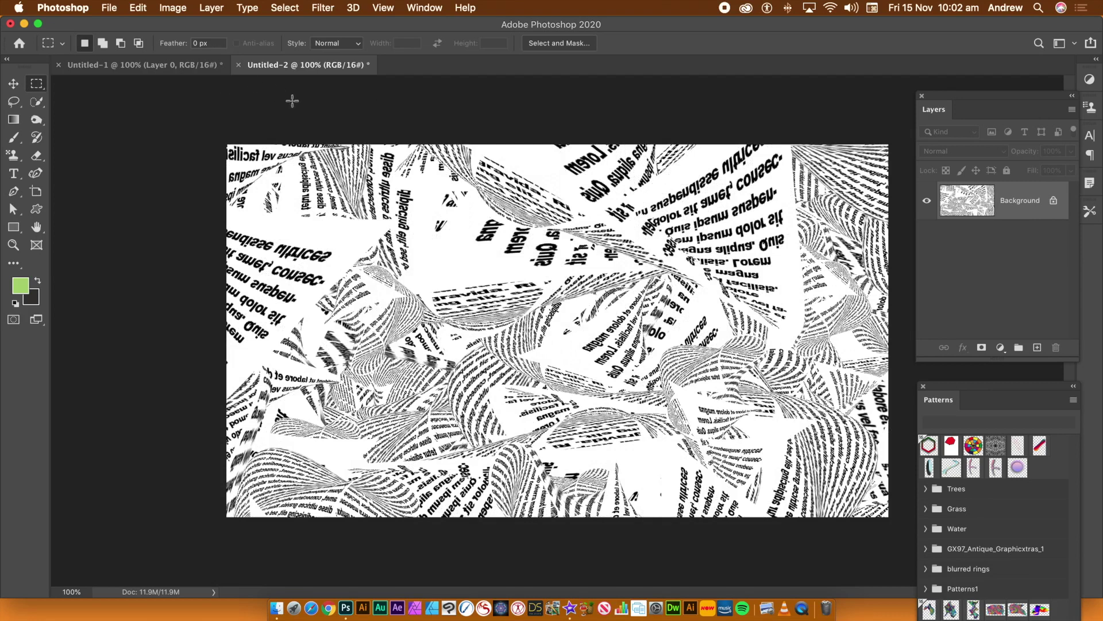
# Step: Rerun the Random Fill pattern fill on Untitled-2 for a fresh layout
pyautogui.click(138, 7)
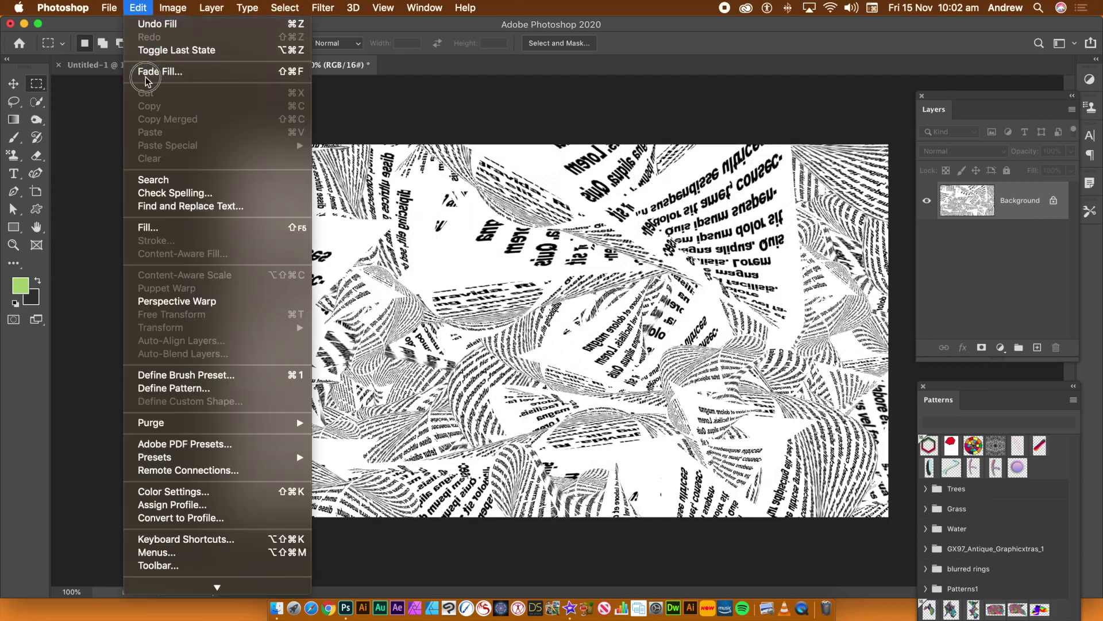
pyautogui.click(152, 228)
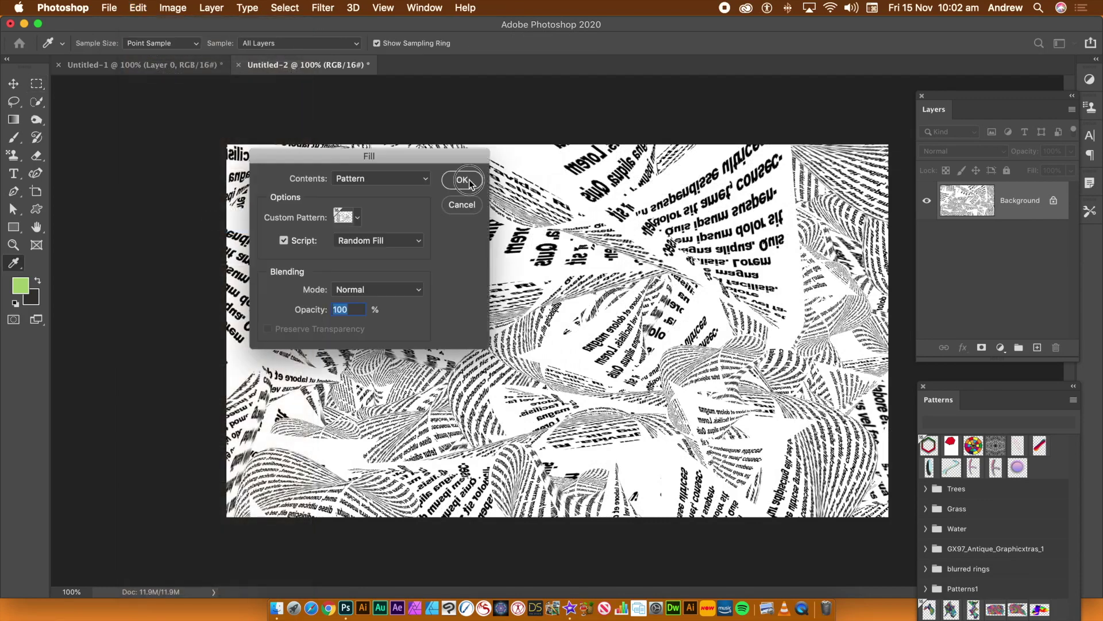
pyautogui.click(466, 181)
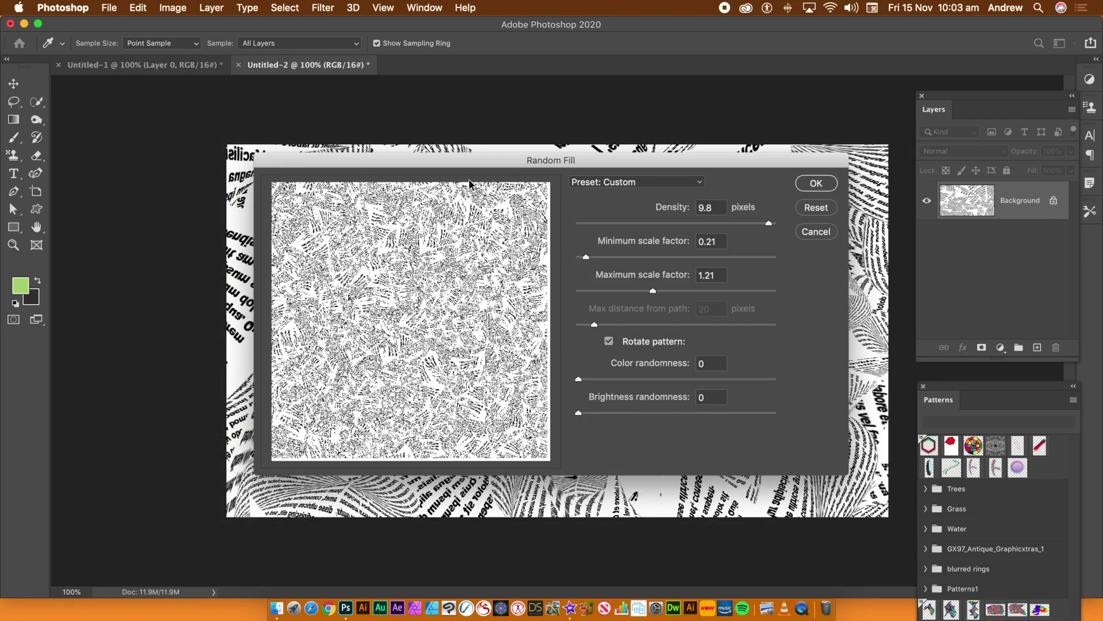
pyautogui.click(809, 185)
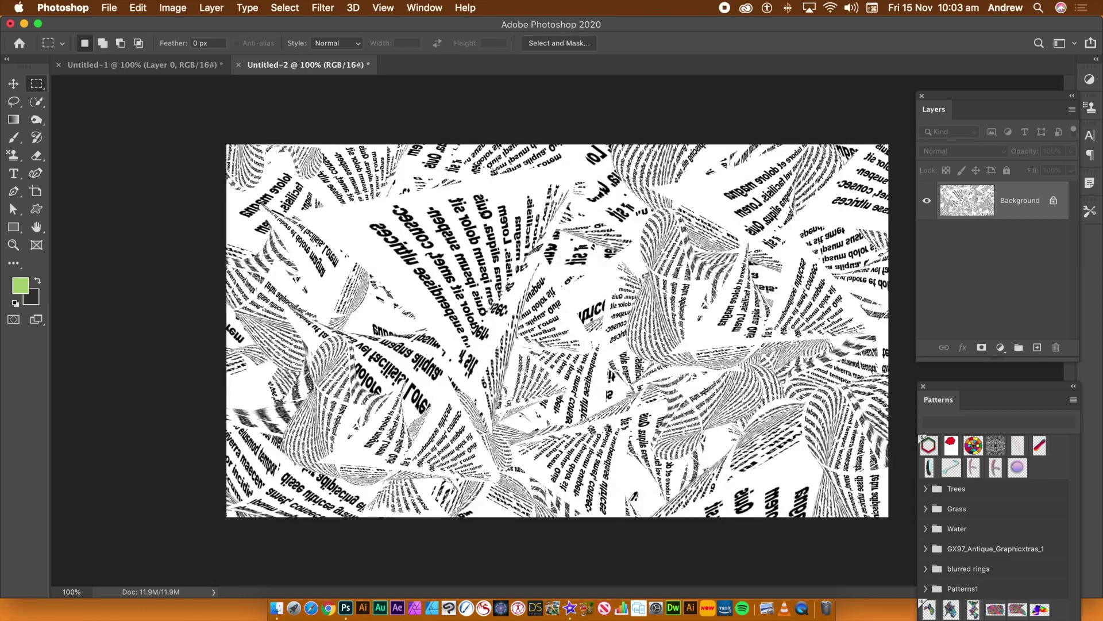
# Step: Refill Untitled-2 with the newspaper text pattern via Random Fill, using larger pieces
pyautogui.click(138, 8)
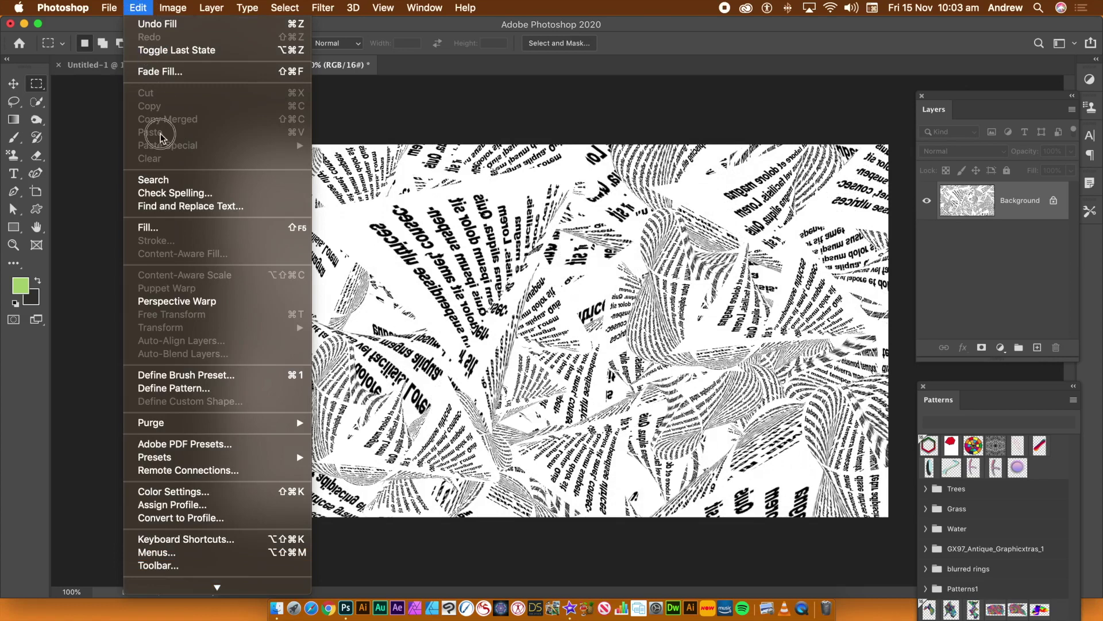
pyautogui.click(177, 228)
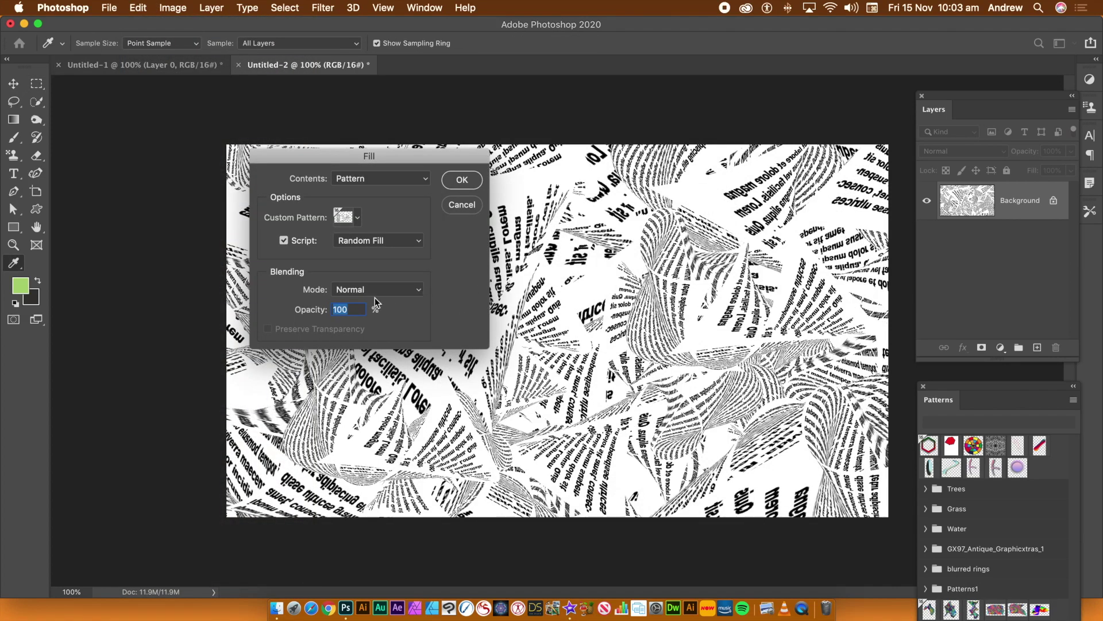
pyautogui.click(347, 221)
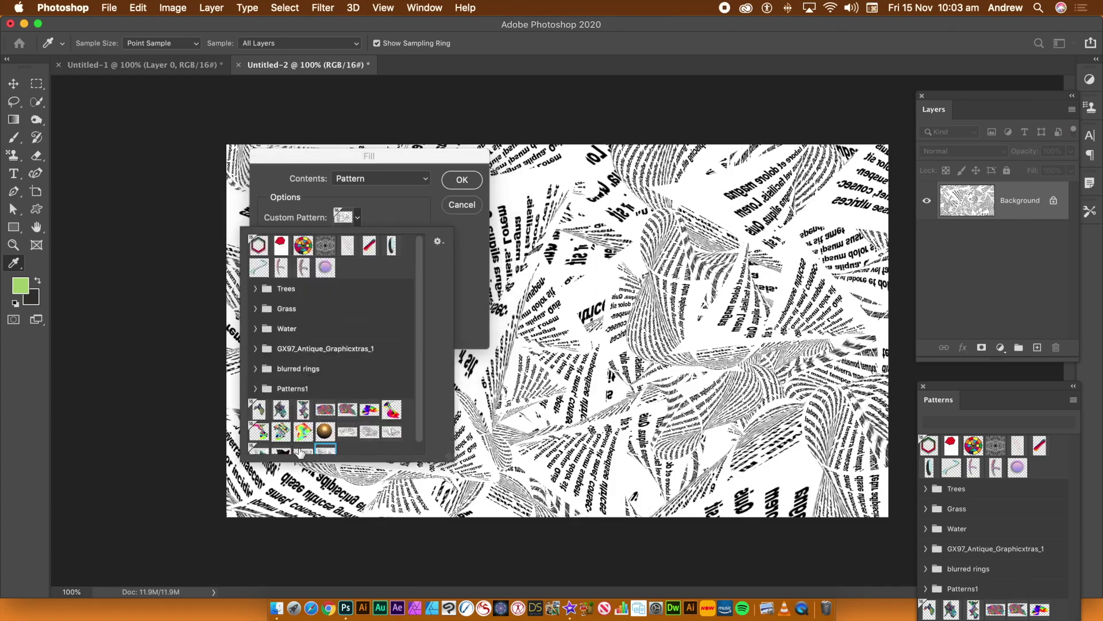
pyautogui.click(302, 451)
pyautogui.moveTo(420, 339); pyautogui.dragTo(419, 362)
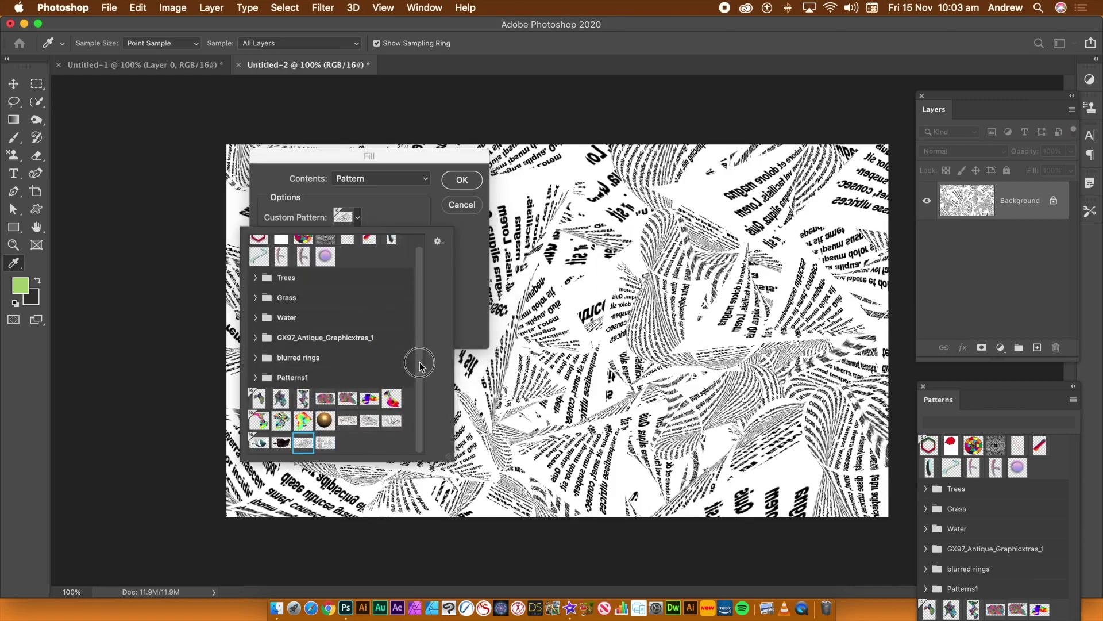
pyautogui.click(390, 423)
pyautogui.click(373, 423)
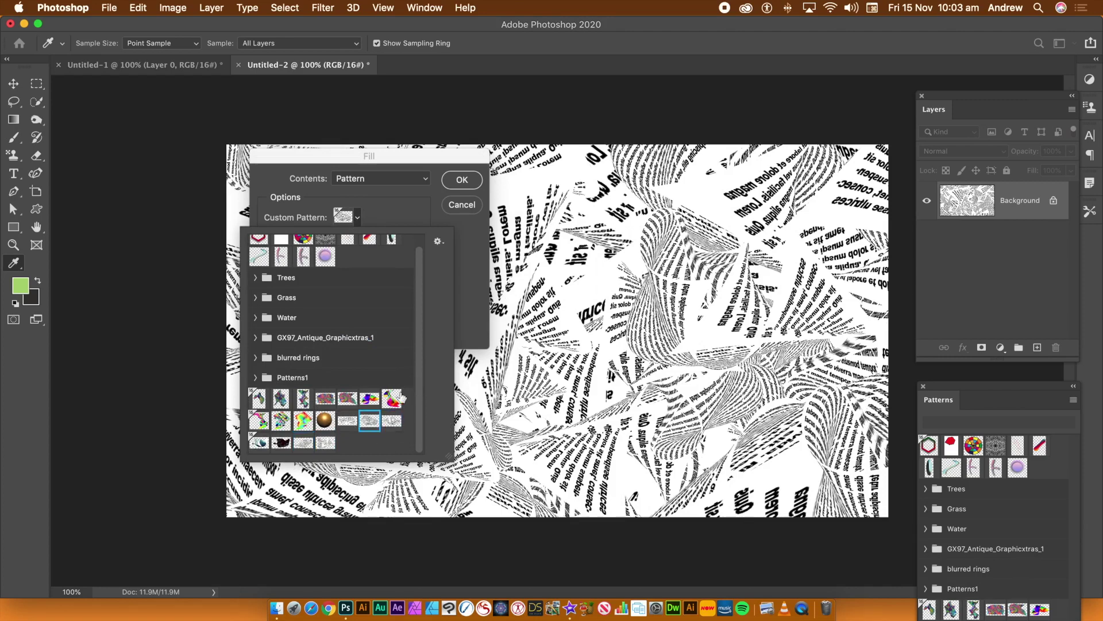
pyautogui.click(461, 192)
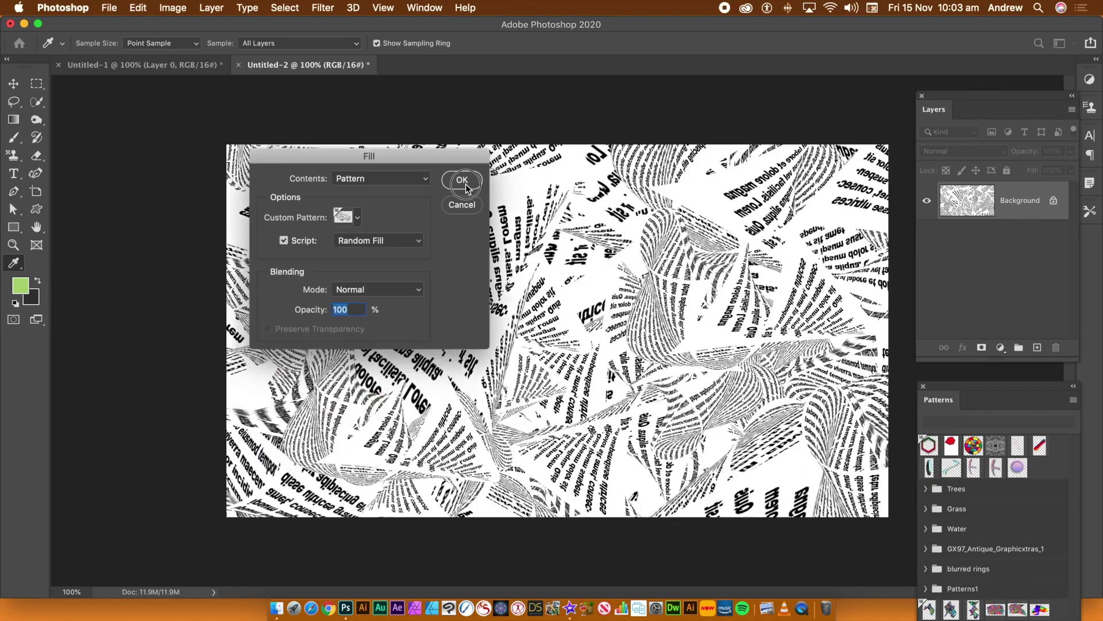
pyautogui.click(462, 187)
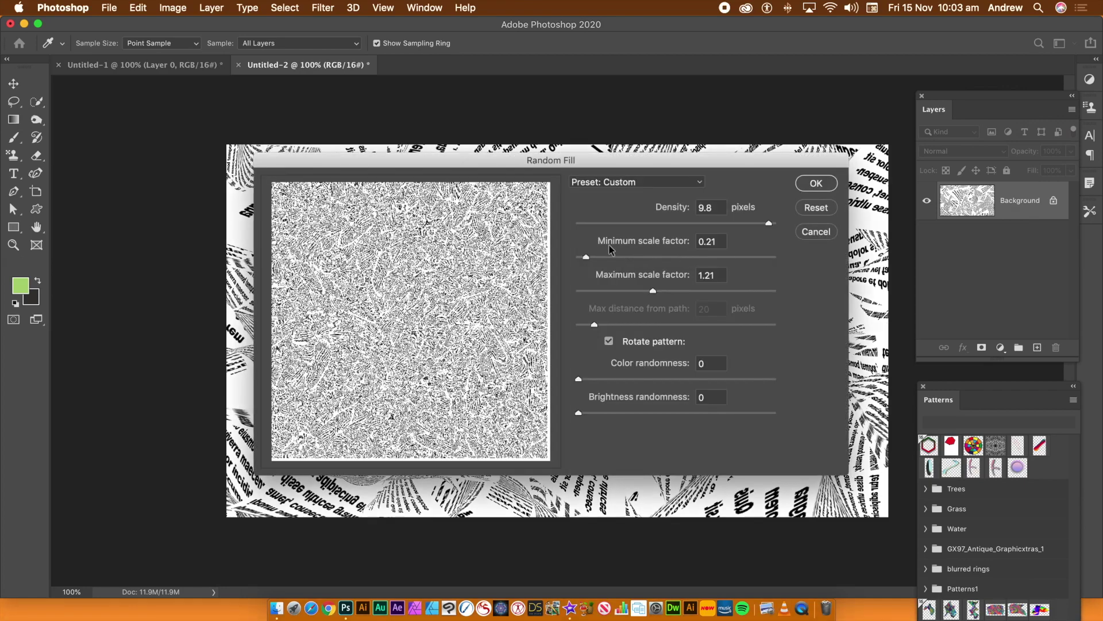
pyautogui.click(816, 183)
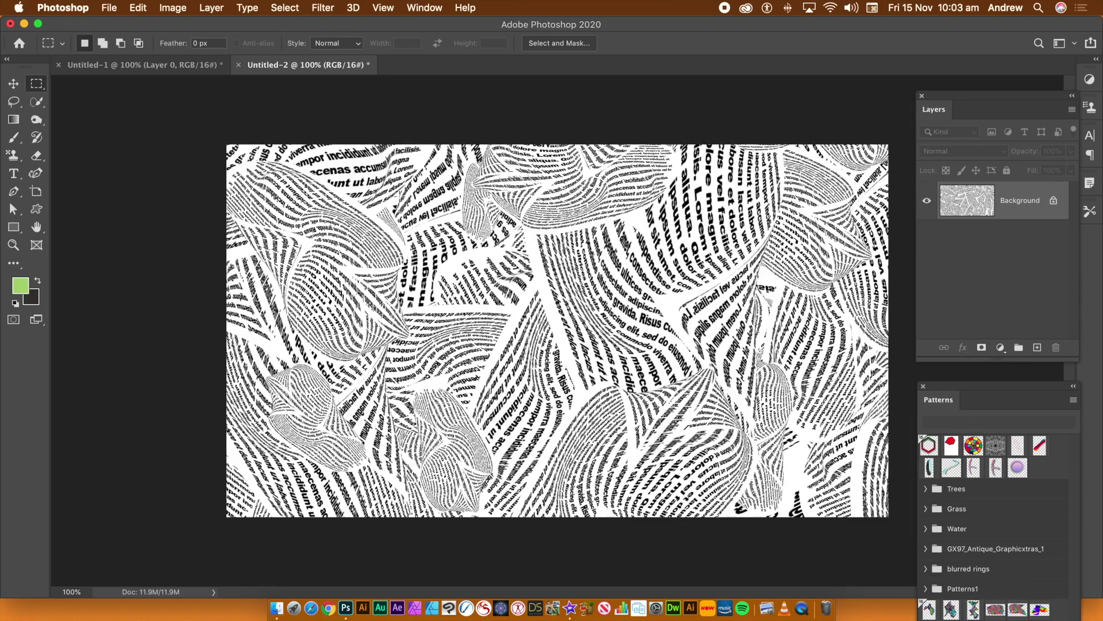
pyautogui.hotkey('ctrl', 'Tab')
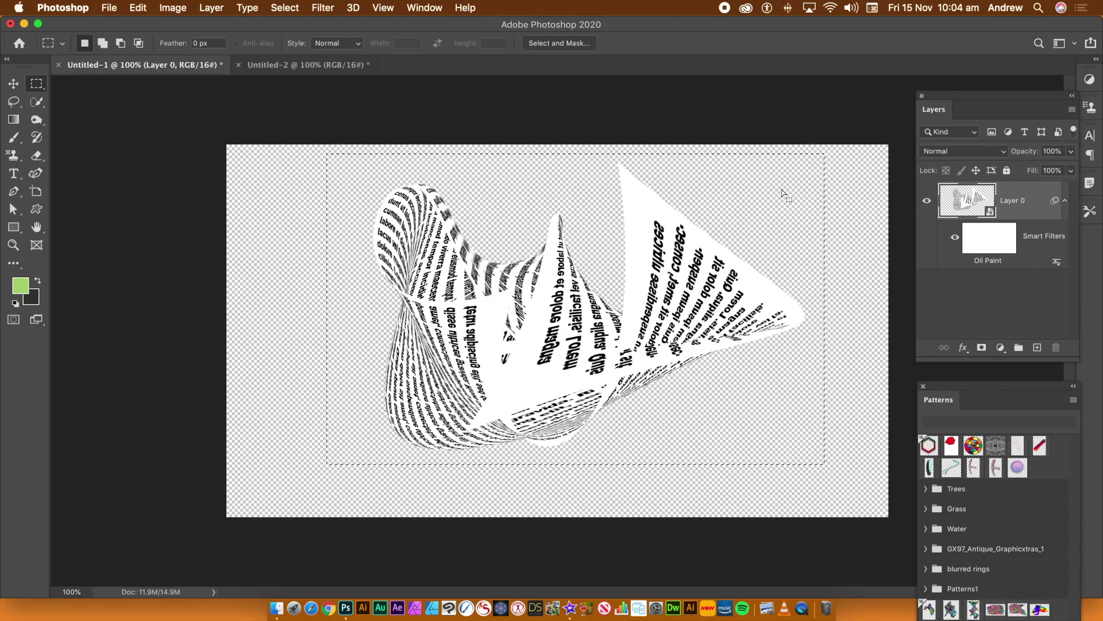
# Step: Open Layer 0's smart object as Layer 0.psb, showing the flat Lorem ipsum page
pyautogui.click(990, 213)
pyautogui.doubleClick(990, 212)
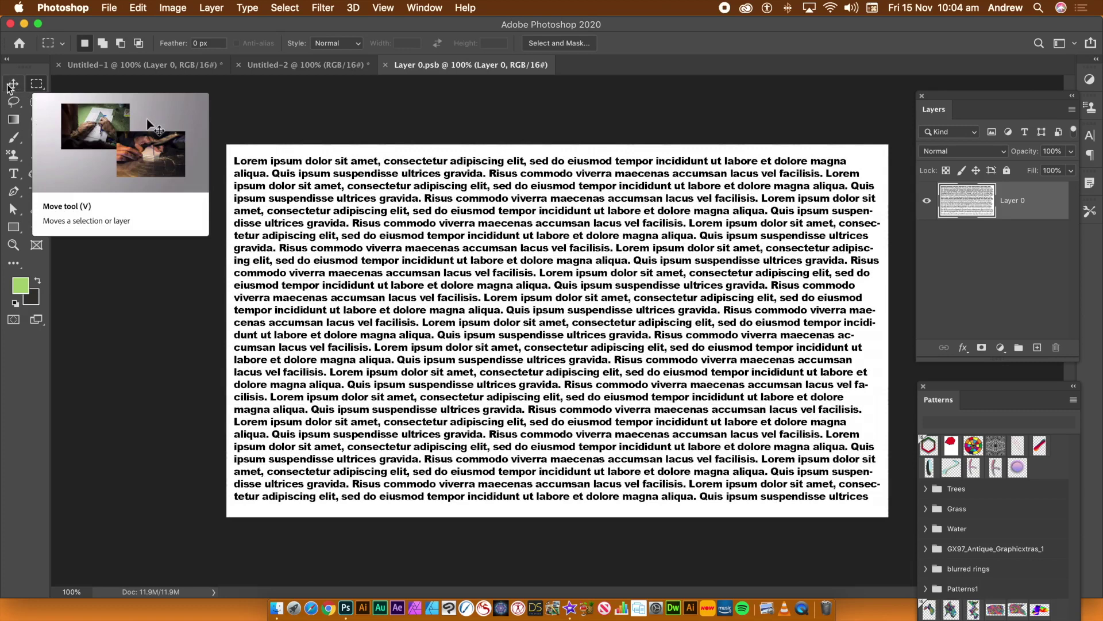
pyautogui.click(13, 84)
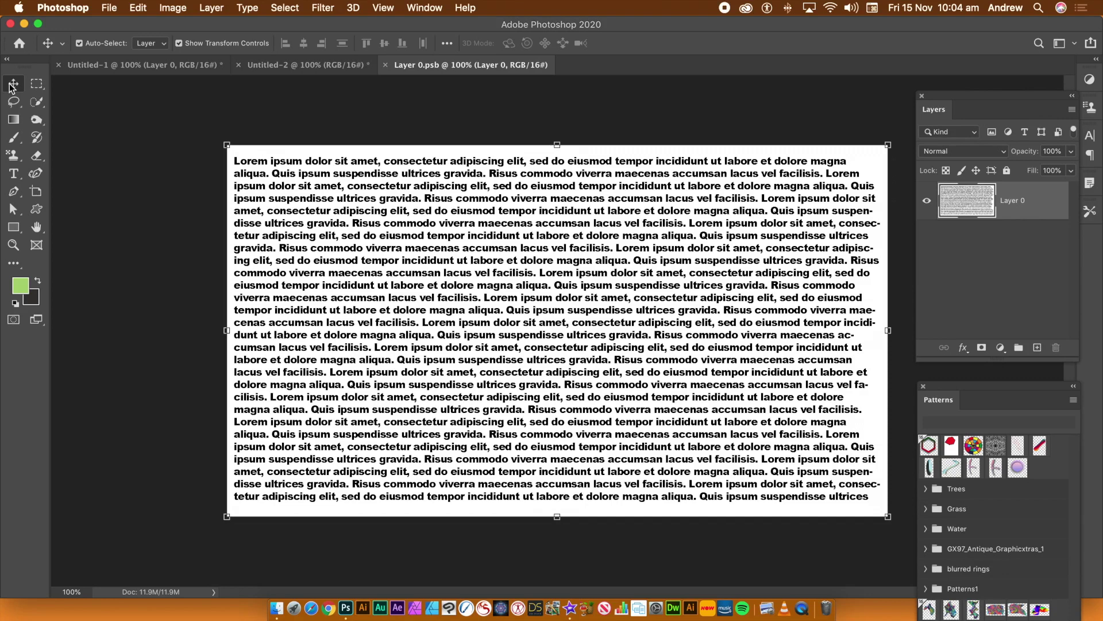
# Step: Fill Layer 0.psb with White, wiping out the Lorem ipsum text
pyautogui.click(138, 7)
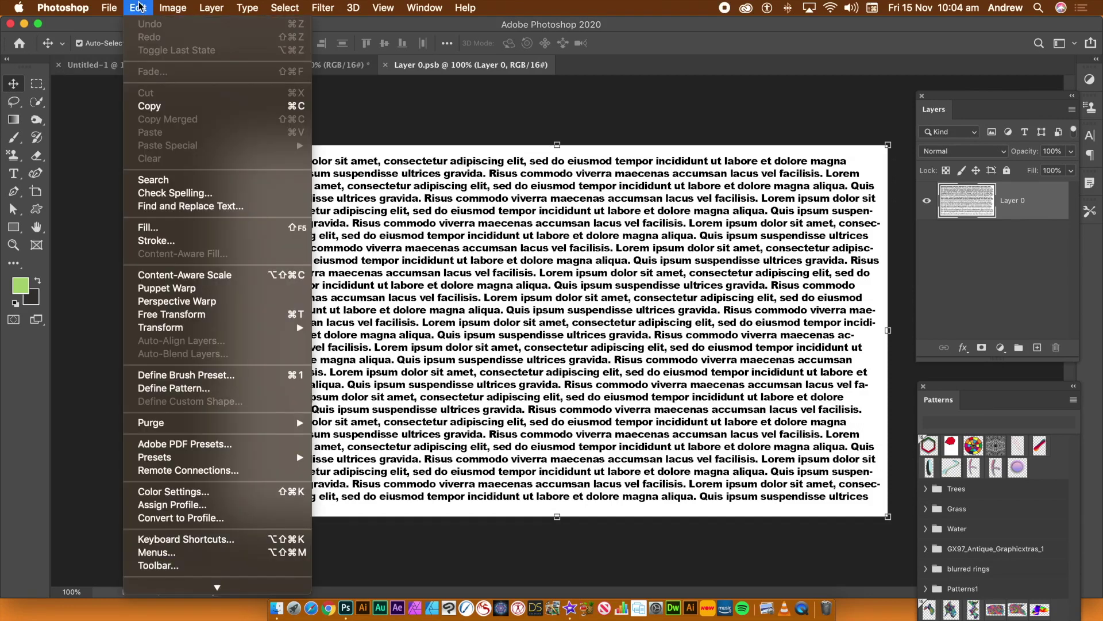
pyautogui.click(161, 228)
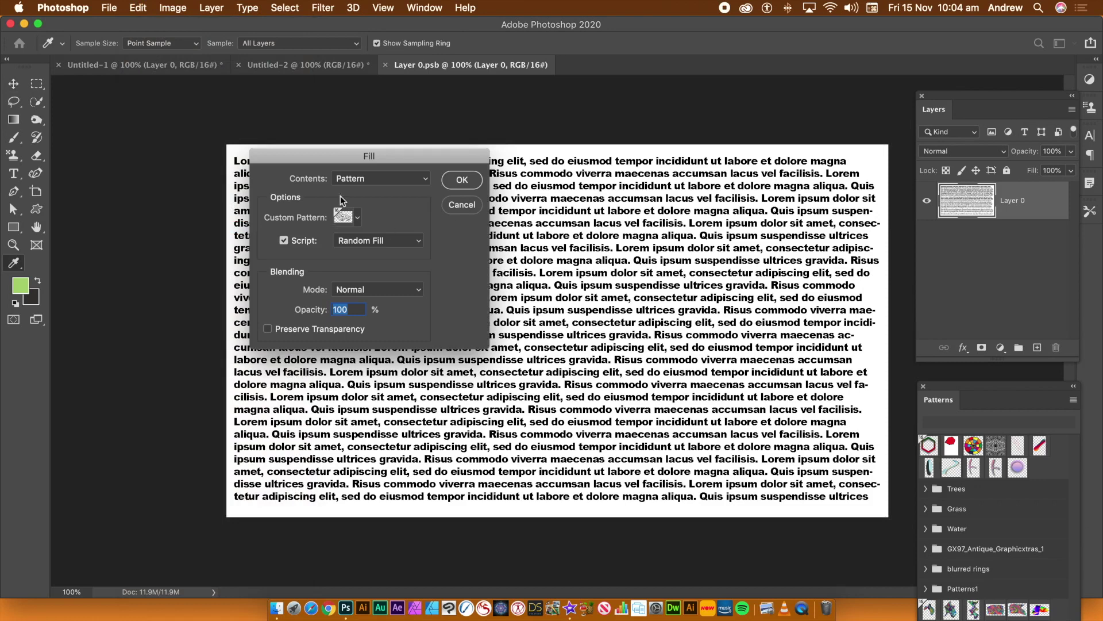
pyautogui.click(358, 179)
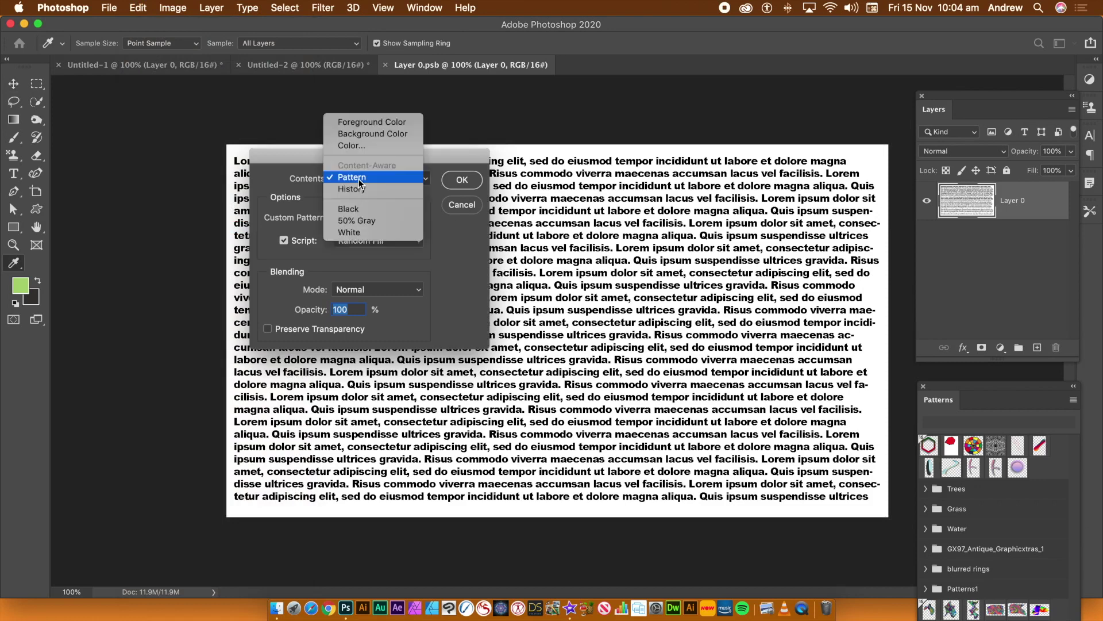
pyautogui.click(352, 235)
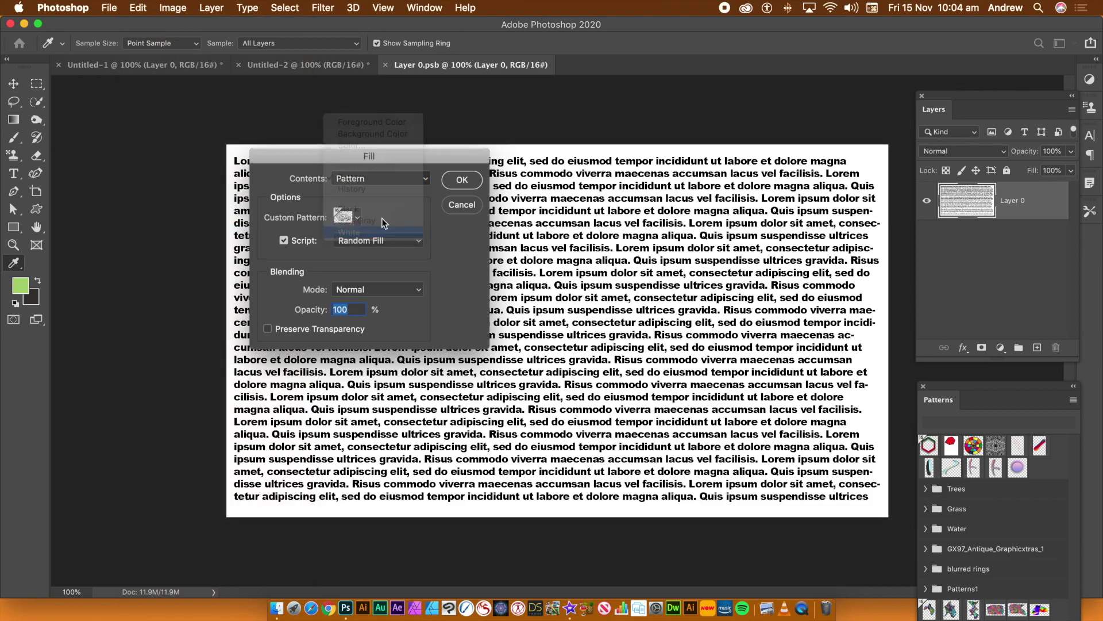
pyautogui.click(467, 182)
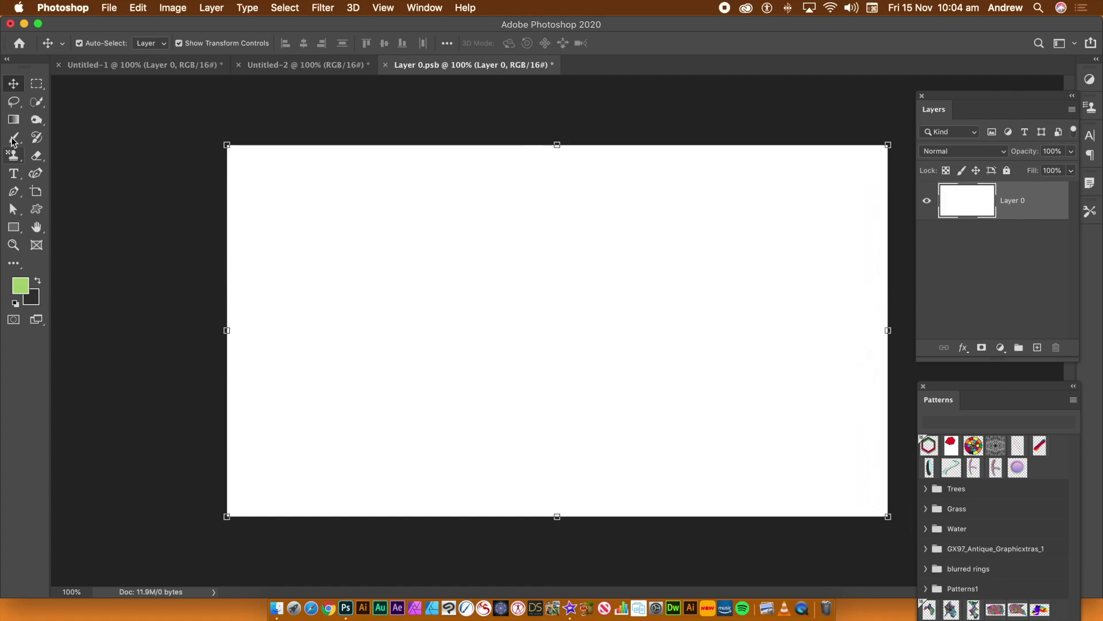
pyautogui.click(14, 174)
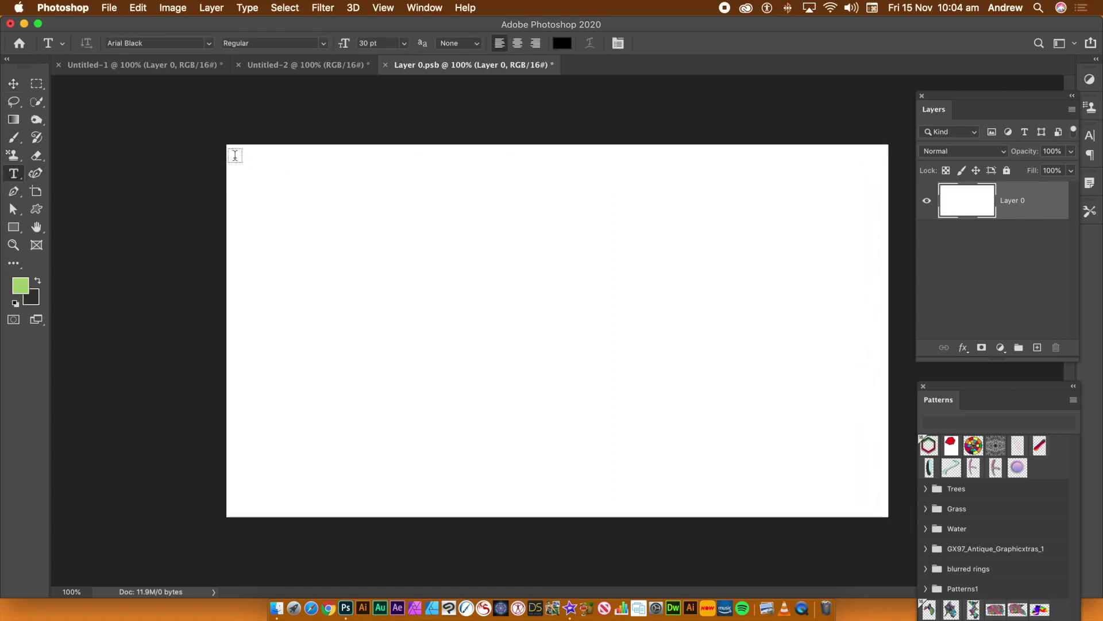
# Step: Create a tall left-side Lorem ipsum text column with two extra pasted paragraphs, then duplicate it rightward
pyautogui.moveTo(236, 157); pyautogui.dragTo(414, 505)
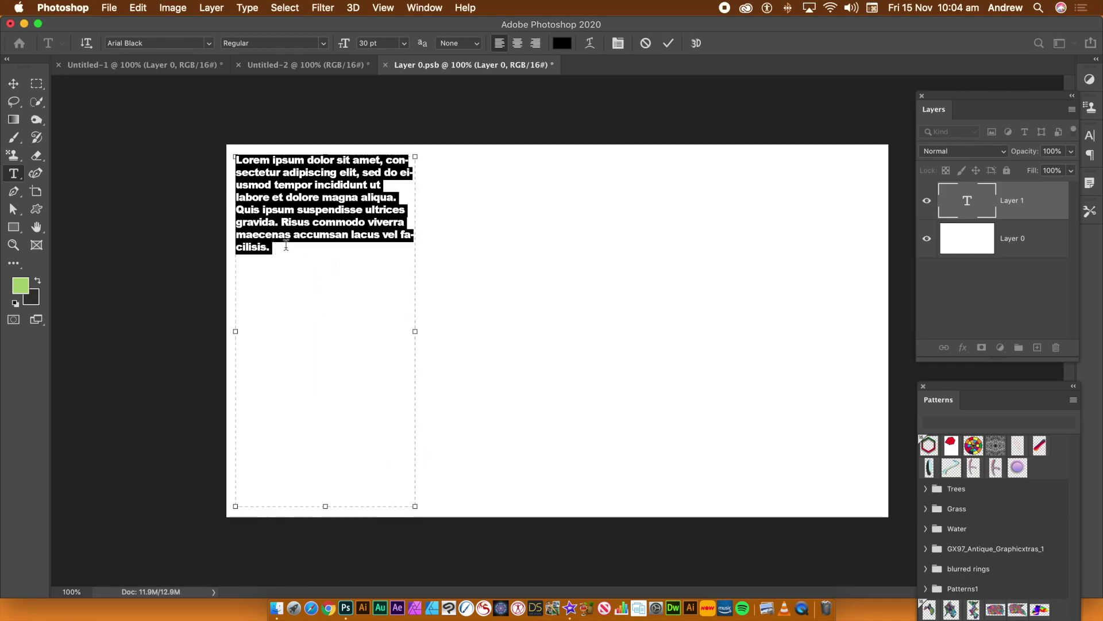
pyautogui.click(285, 246)
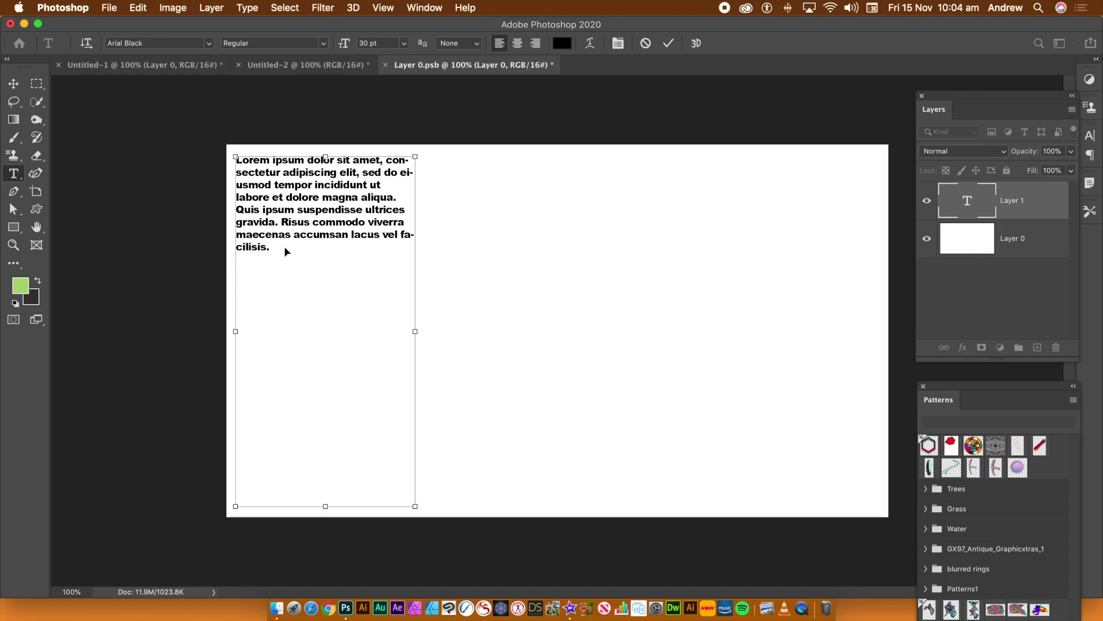
pyautogui.write('Lorem ipsum dolor sit amet, consectetur adipiscing elit, sed do eiusmod tempor incididunt ut labore et dolore magna aliqua. Quis ipsum suspendisse ultrices gravida. Risus commodo viverra maecenas accumsan lacus vel facilisis.')
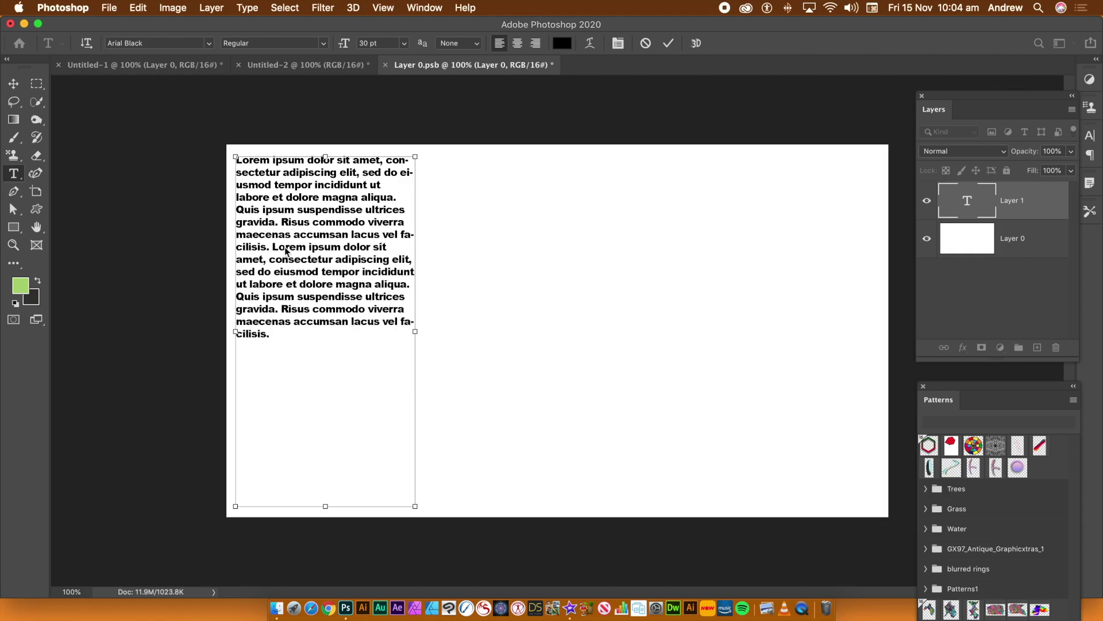
pyautogui.write('Lorem ipsum dolor sit amet, consectetur adipiscing elit, sed do eiusmod tempor incididunt ut labore et dolore magna aliqua. Quis ipsum suspendisse ultrices gravida. Risus commodo viverra maecenas accumsan lacus vel facilisis.')
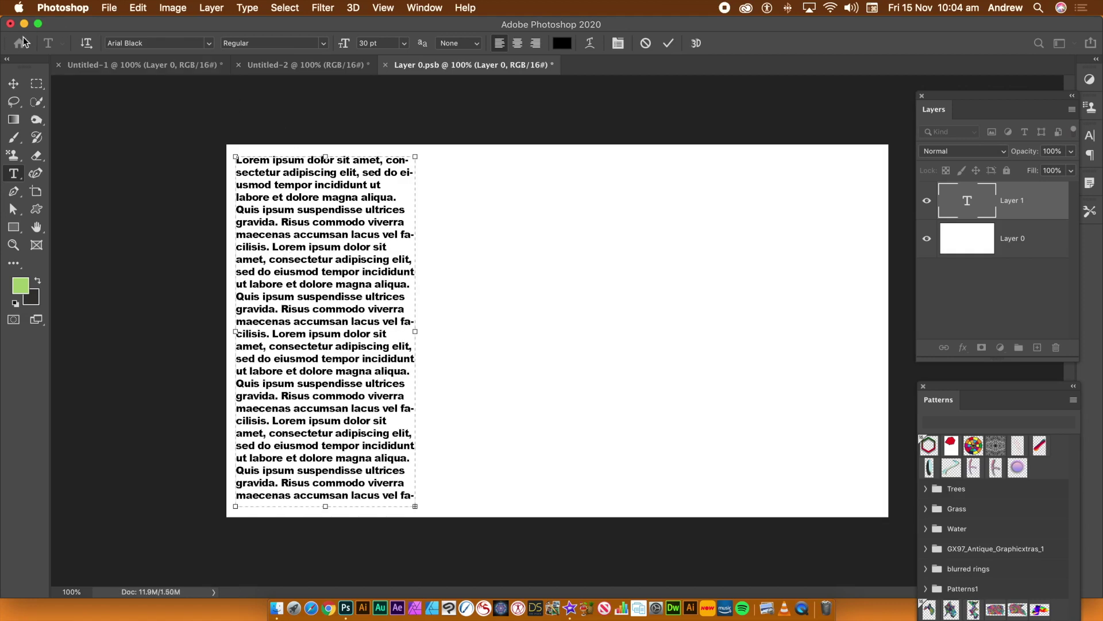
pyautogui.click(13, 84)
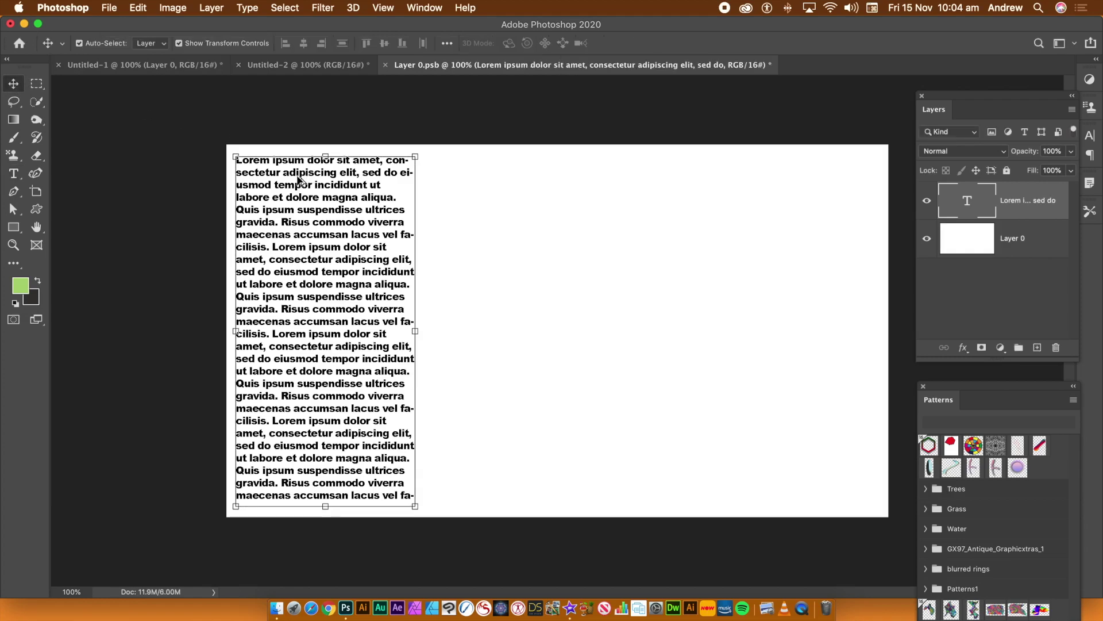
pyautogui.moveTo(295, 182); pyautogui.dragTo(671, 209)
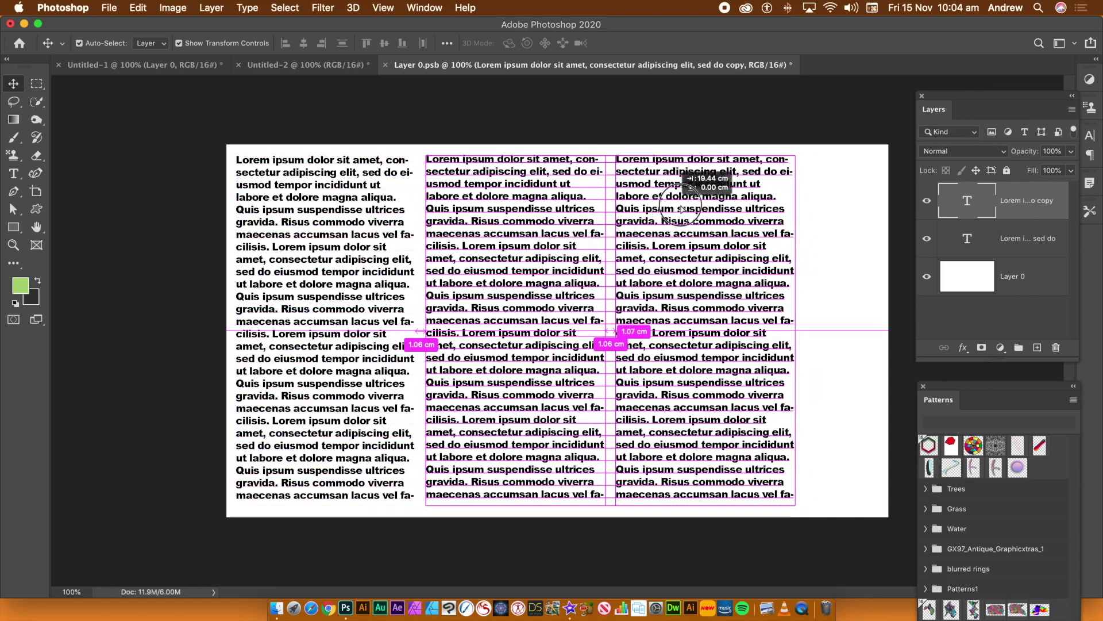
# Step: Move the third column to the right edge and scale the middle column to about 147%
pyautogui.moveTo(682, 208); pyautogui.dragTo(759, 212)
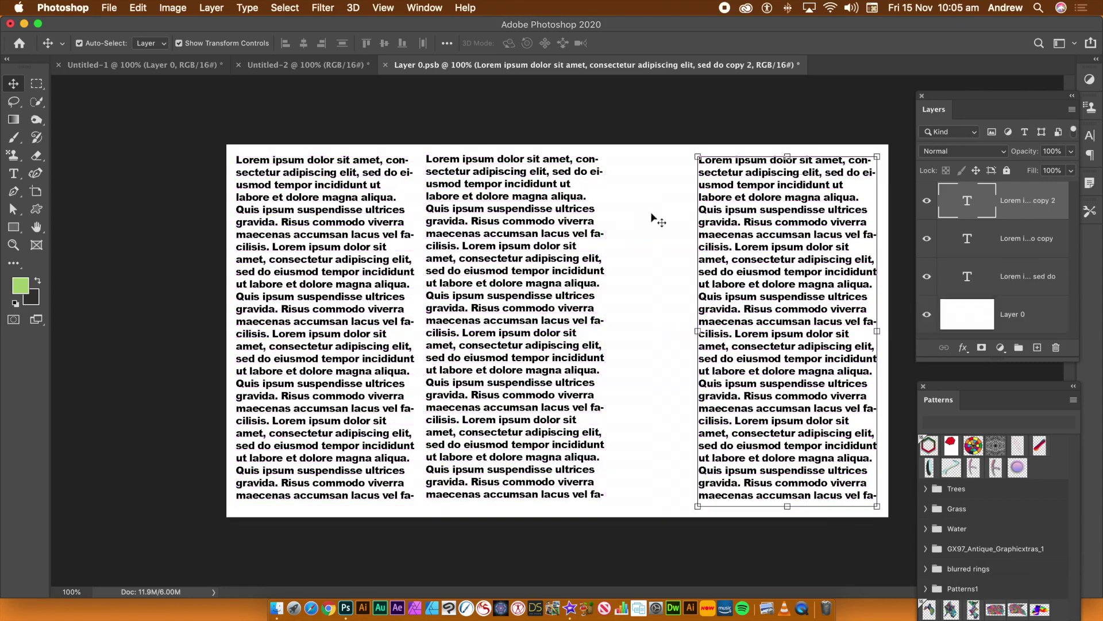
pyautogui.click(569, 247)
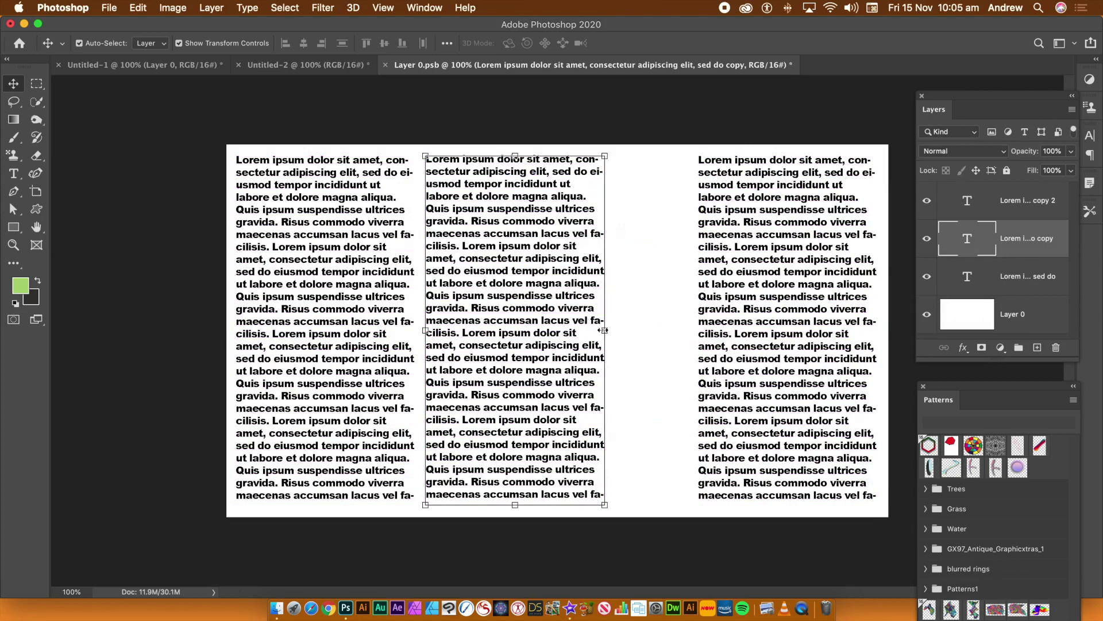
pyautogui.moveTo(604, 329); pyautogui.dragTo(690, 326)
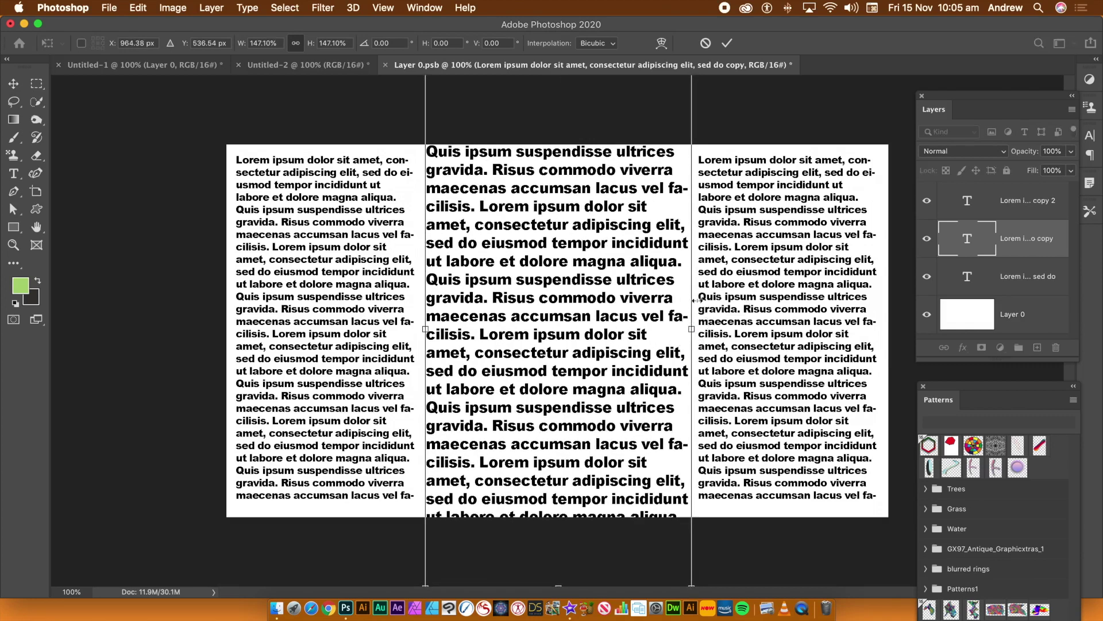
pyautogui.click(727, 43)
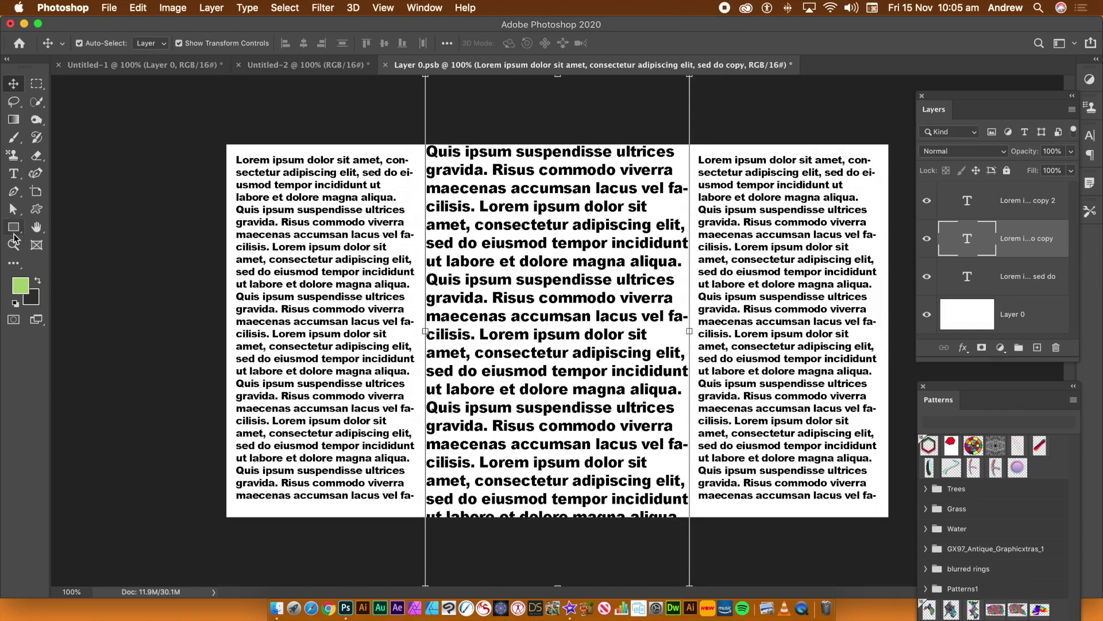
pyautogui.click(14, 173)
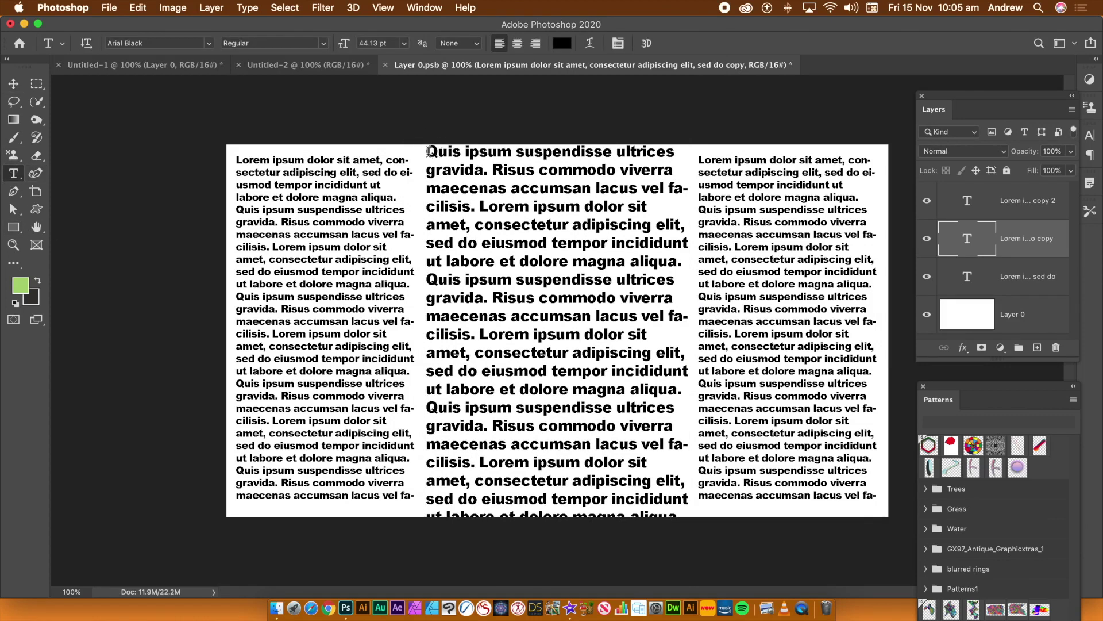
# Step: Recolour all of the middle column's text to bright red f70606
pyautogui.moveTo(428, 151); pyautogui.dragTo(747, 566)
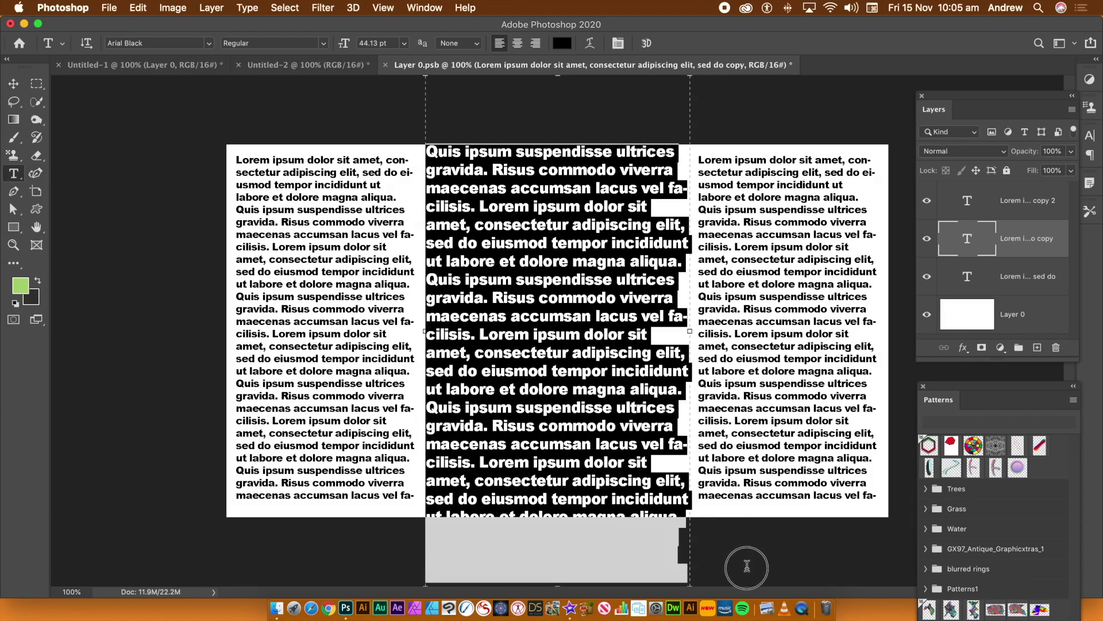
pyautogui.click(563, 44)
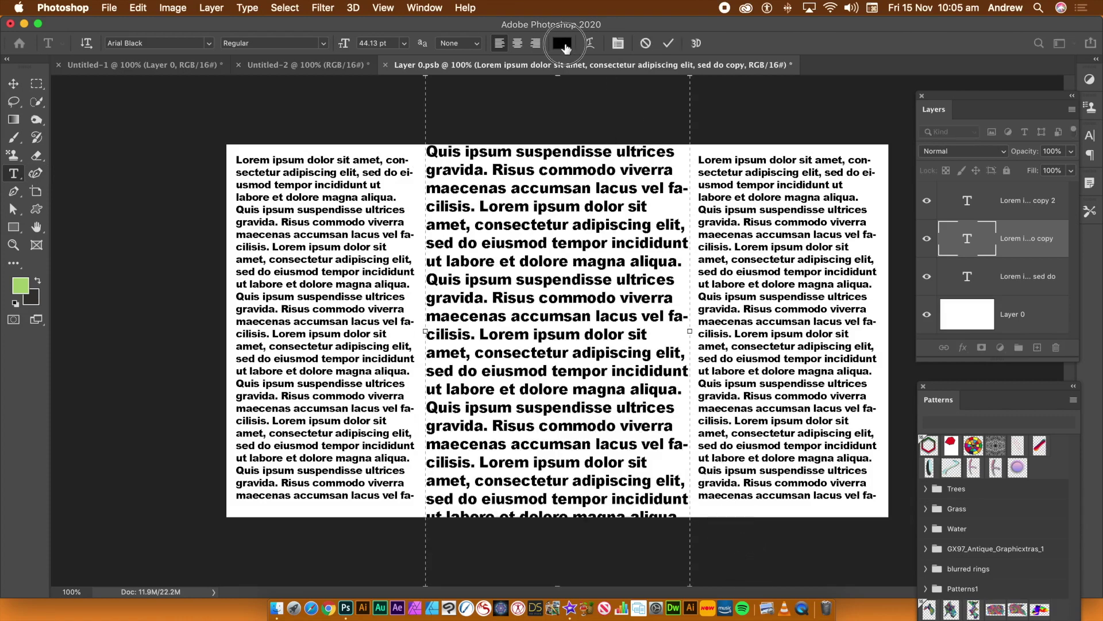
pyautogui.moveTo(685, 276); pyautogui.dragTo(839, 216)
pyautogui.click(853, 241)
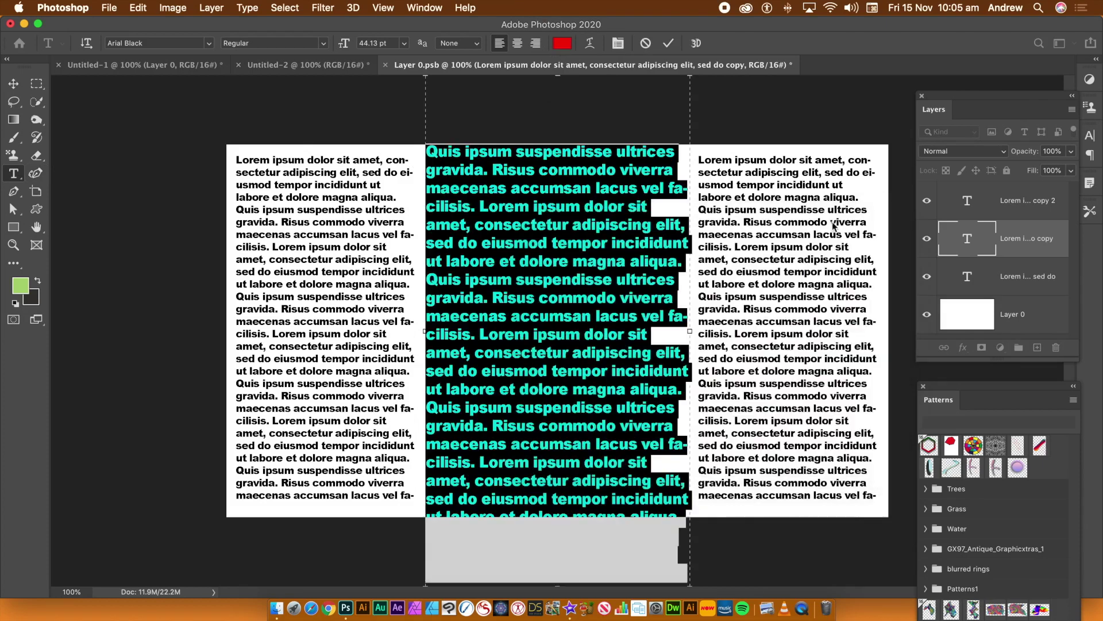
pyautogui.click(668, 43)
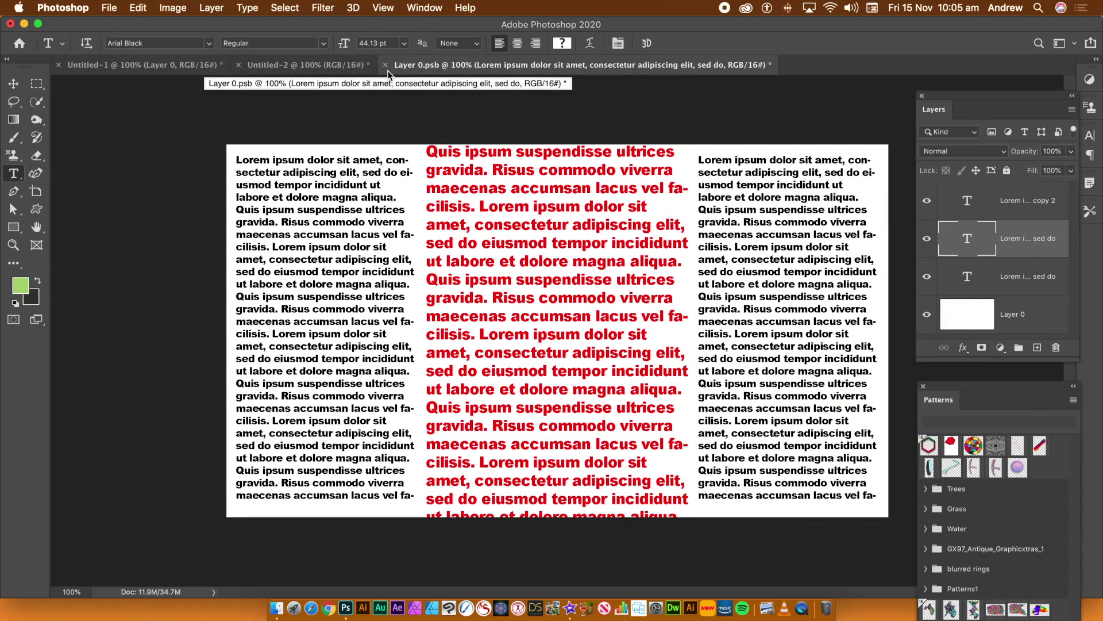
# Step: Flatten the text columns into one Background and apply a 3.6-pixel Gaussian Blur
pyautogui.click(212, 7)
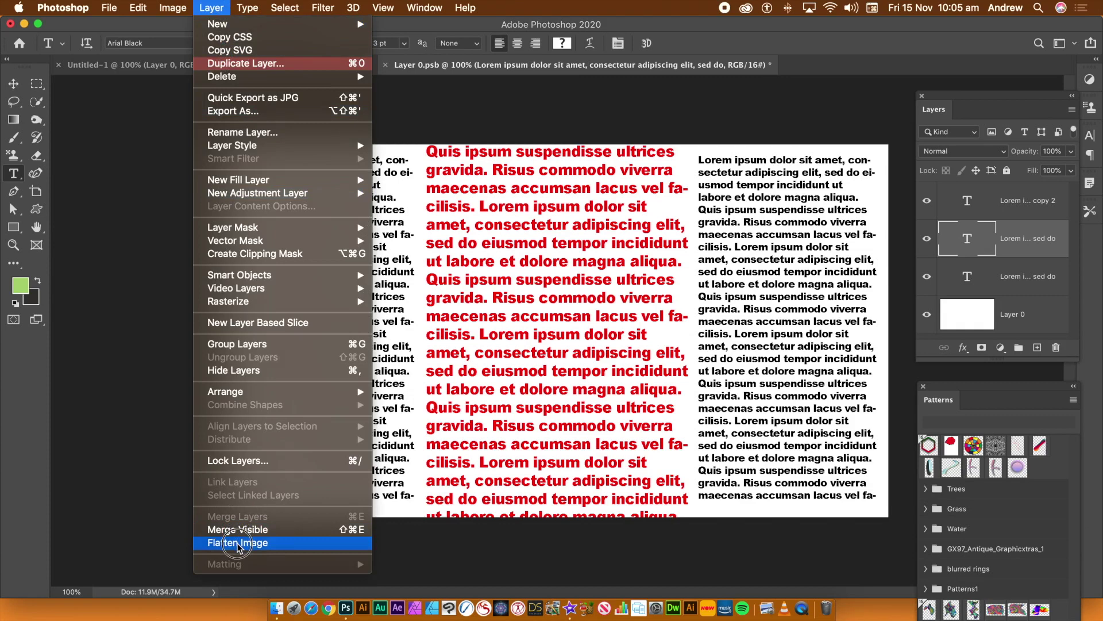
pyautogui.press('Escape')
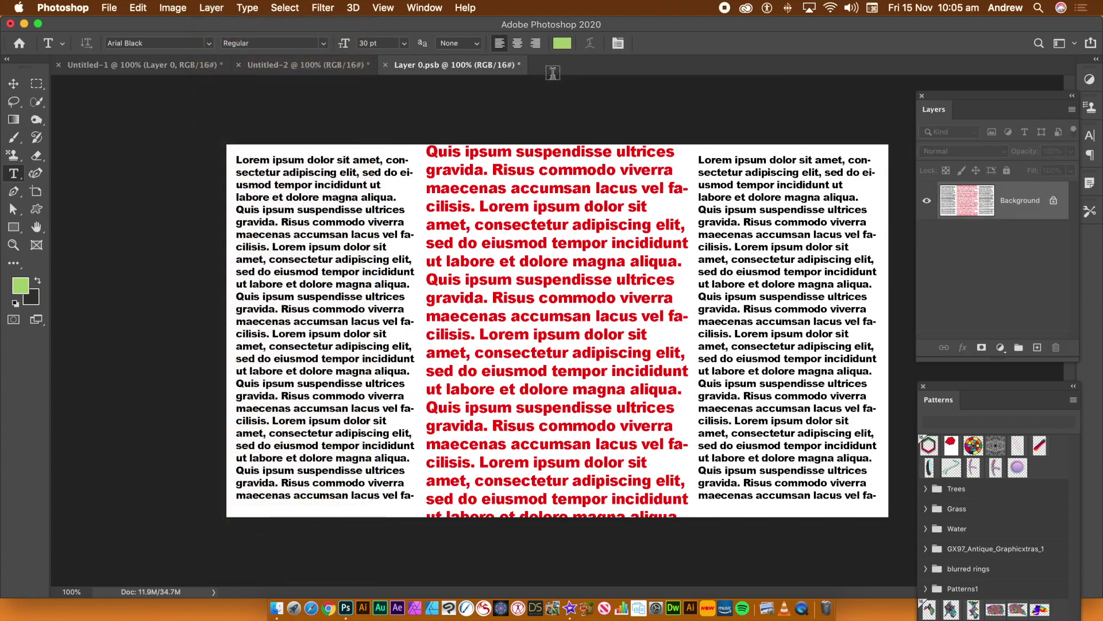
pyautogui.click(317, 8)
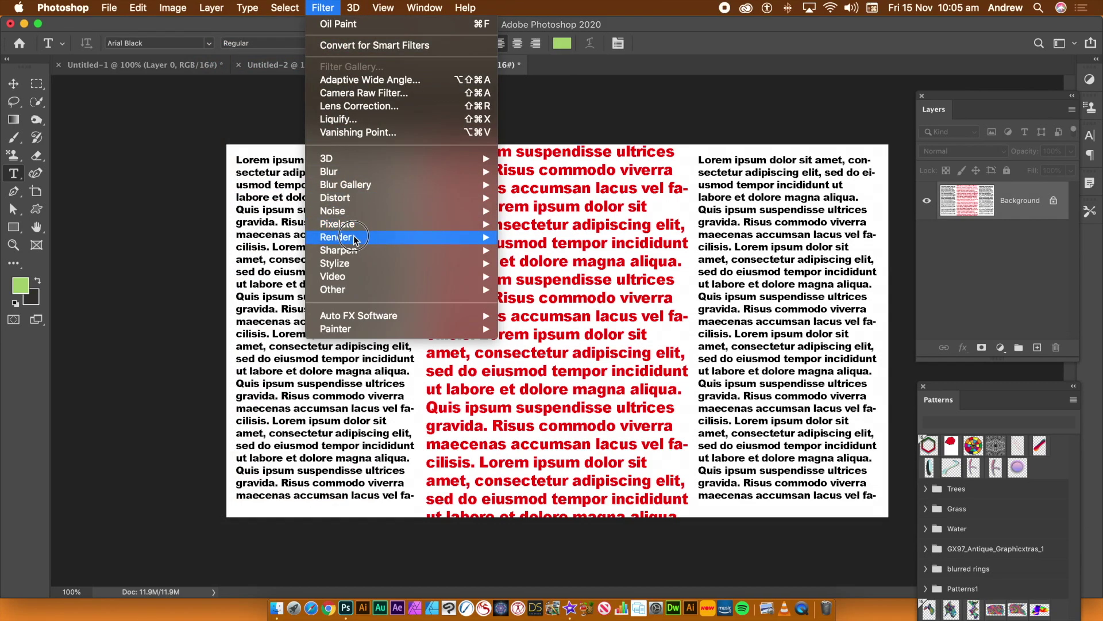
pyautogui.moveTo(448, 172)
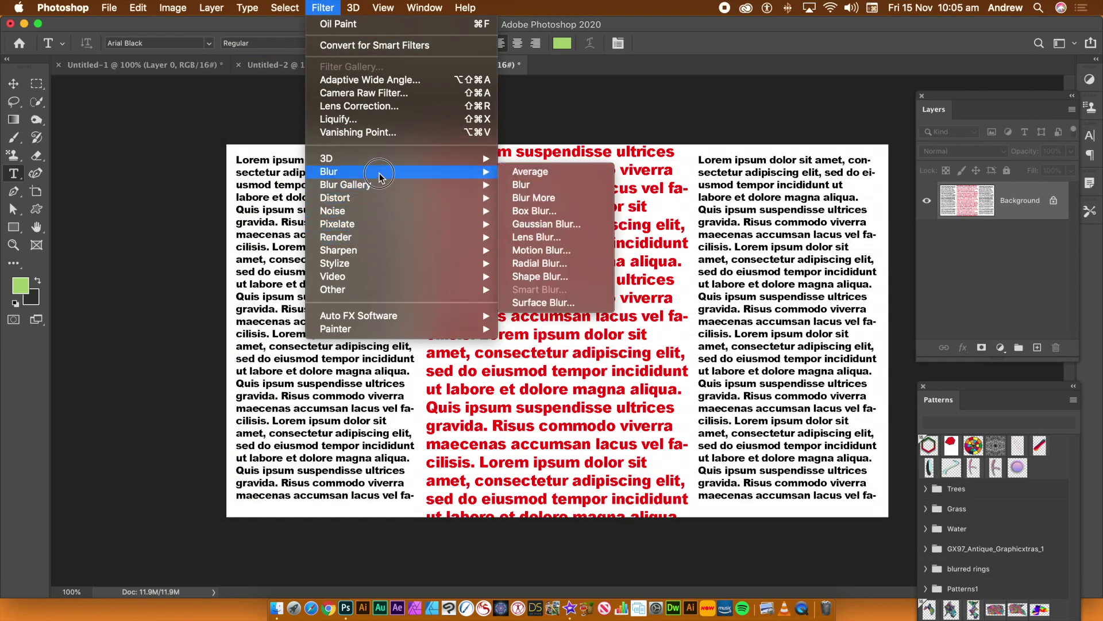
pyautogui.click(582, 224)
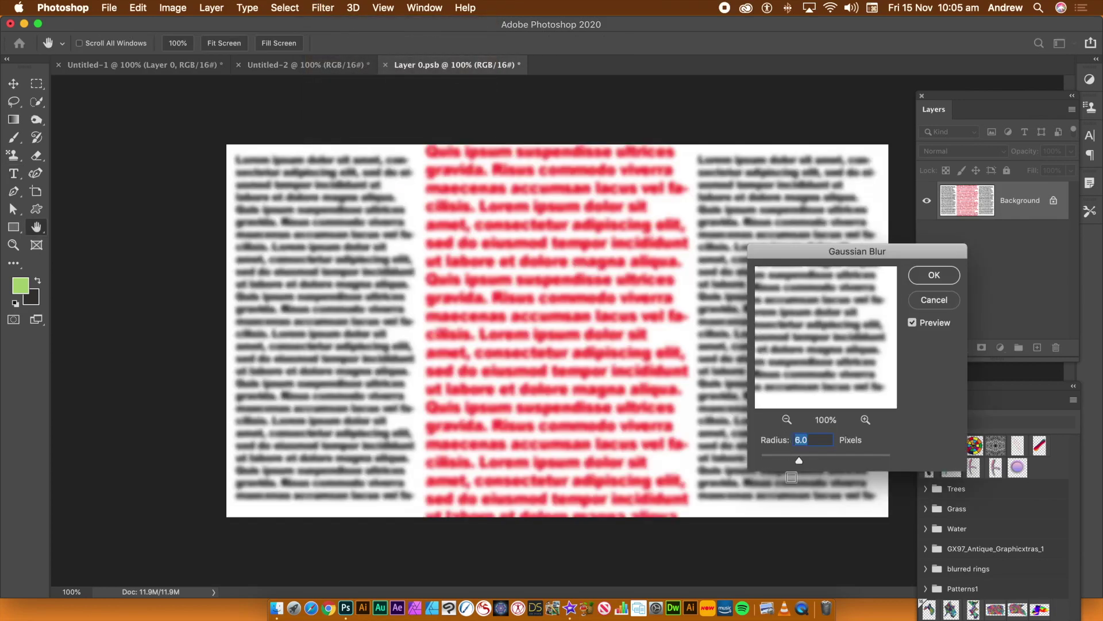
pyautogui.click(786, 457)
pyautogui.click(945, 277)
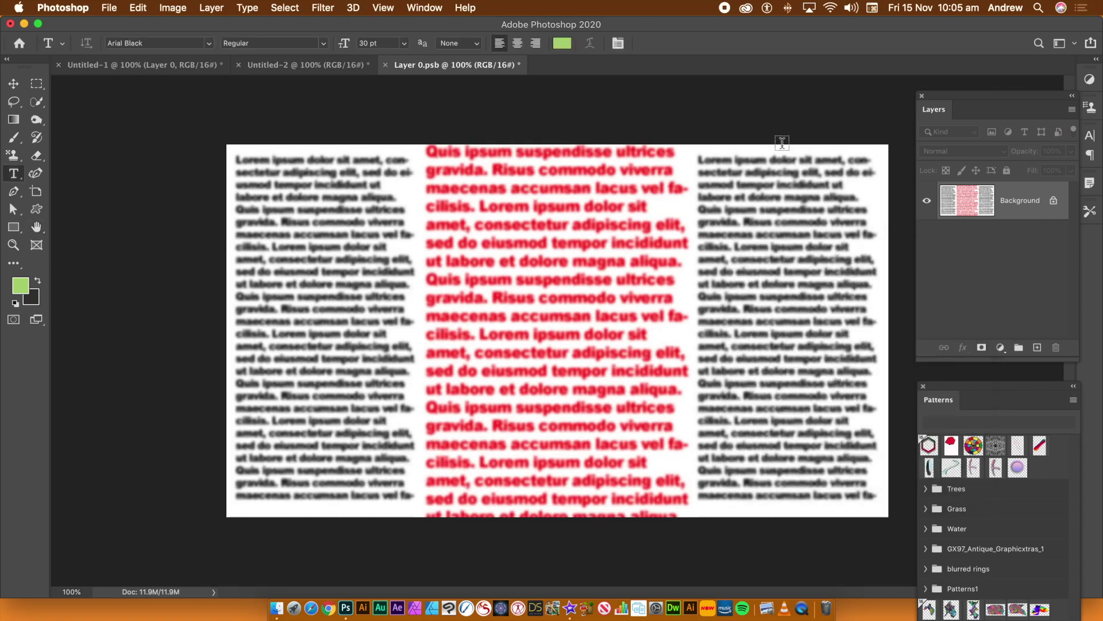
# Step: Apply a Wave distortion: 13 generators, wavelength 705–930, amplitude 5–40, Wrap Around
pyautogui.click(323, 7)
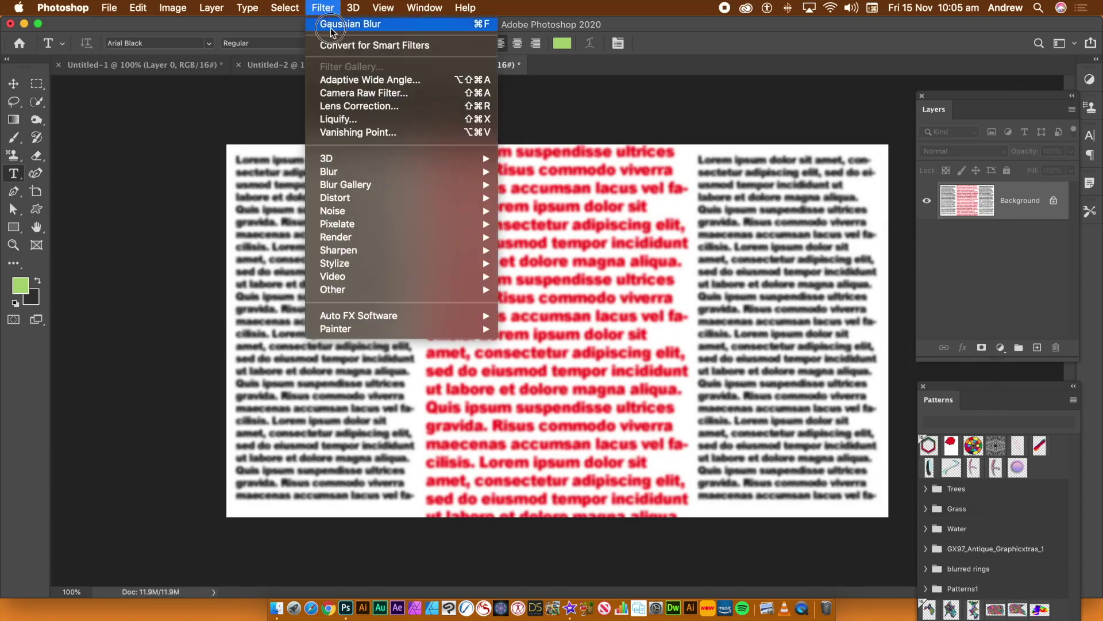
pyautogui.moveTo(354, 201)
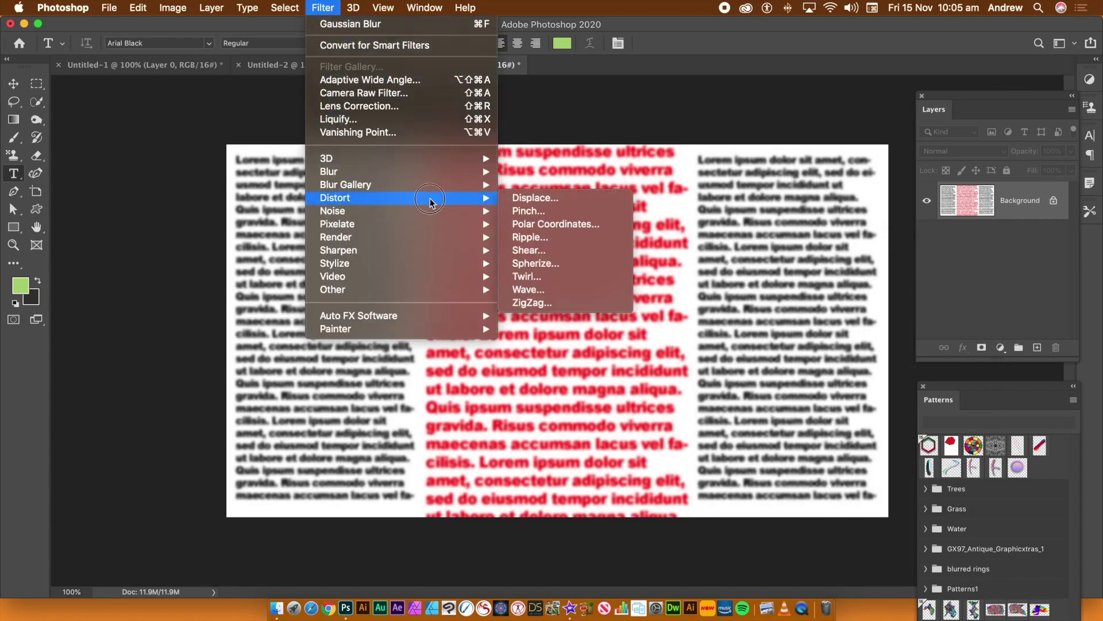
pyautogui.click(585, 289)
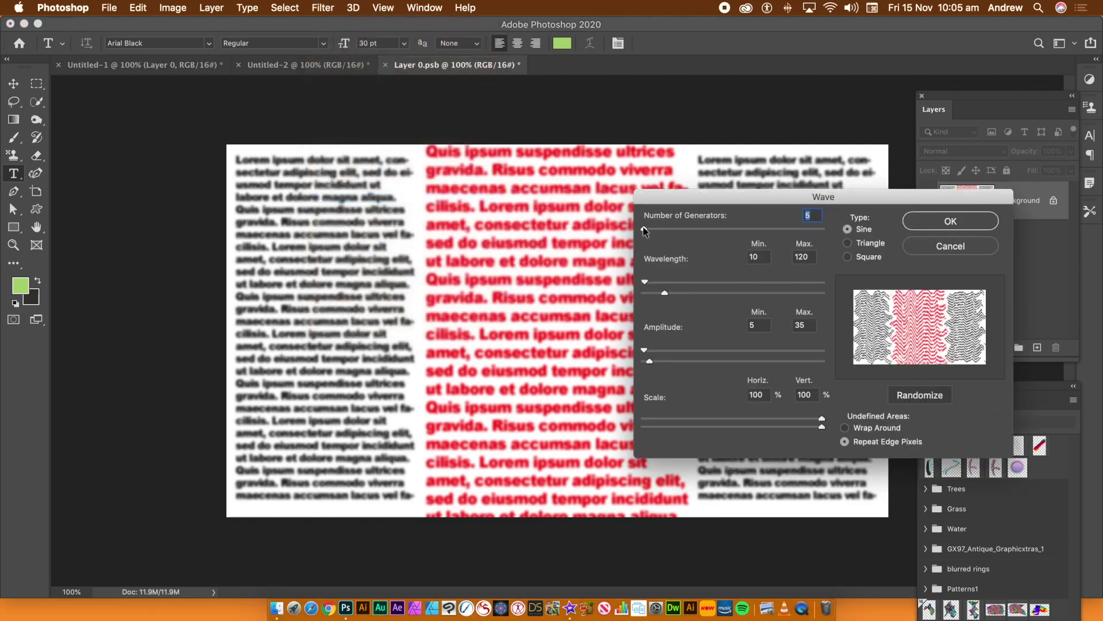
pyautogui.moveTo(645, 229); pyautogui.dragTo(647, 232)
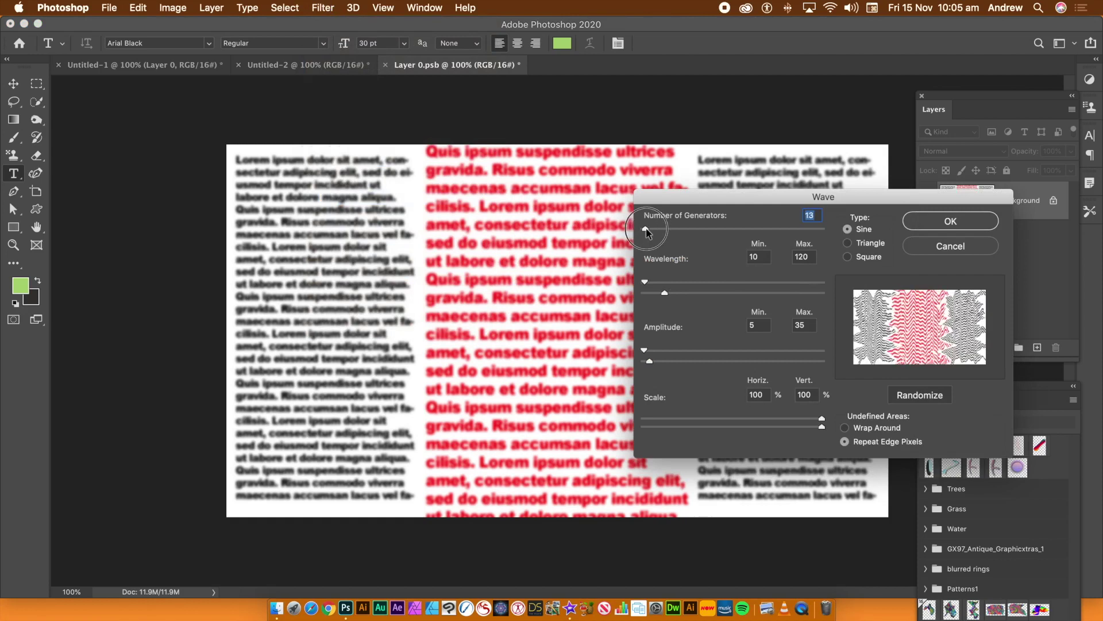
pyautogui.click(755, 362)
pyautogui.moveTo(757, 363); pyautogui.dragTo(650, 360)
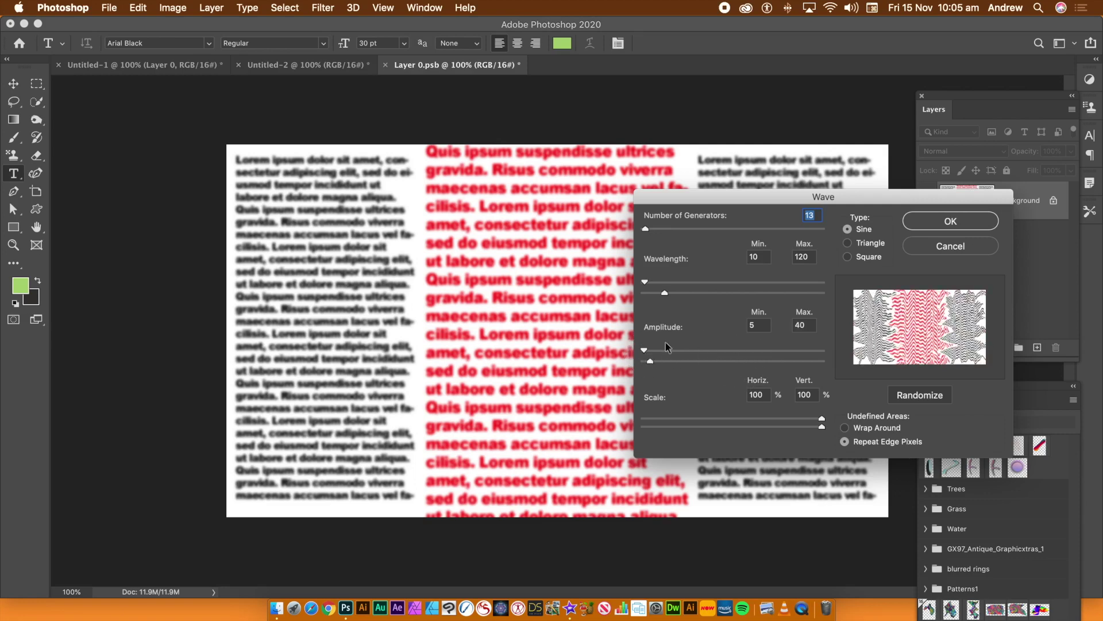
pyautogui.moveTo(711, 292); pyautogui.dragTo(777, 285)
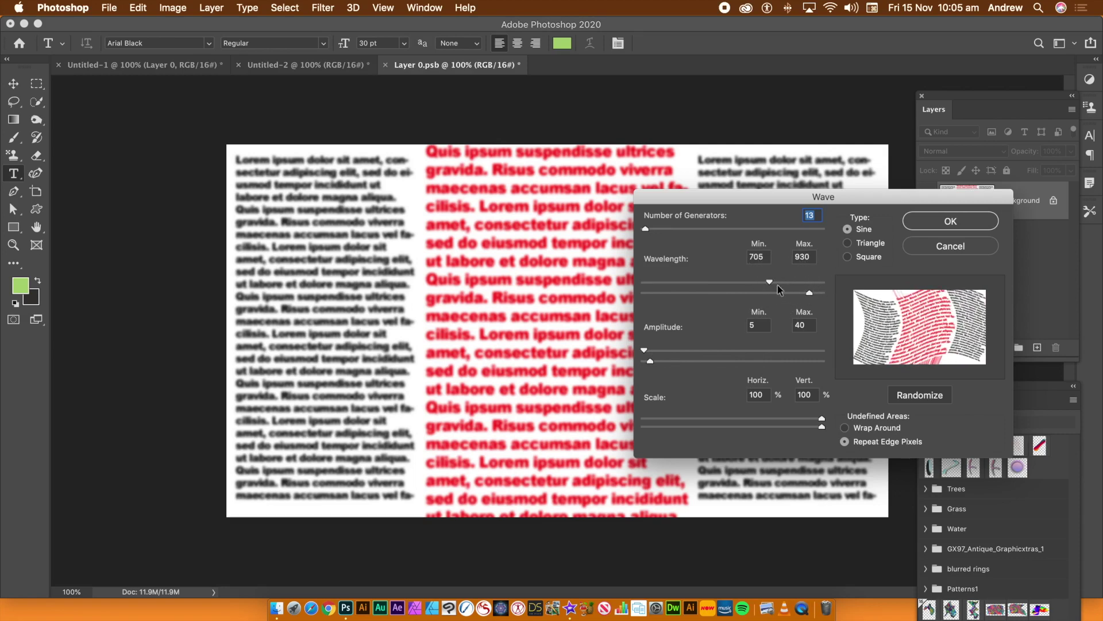
pyautogui.click(844, 428)
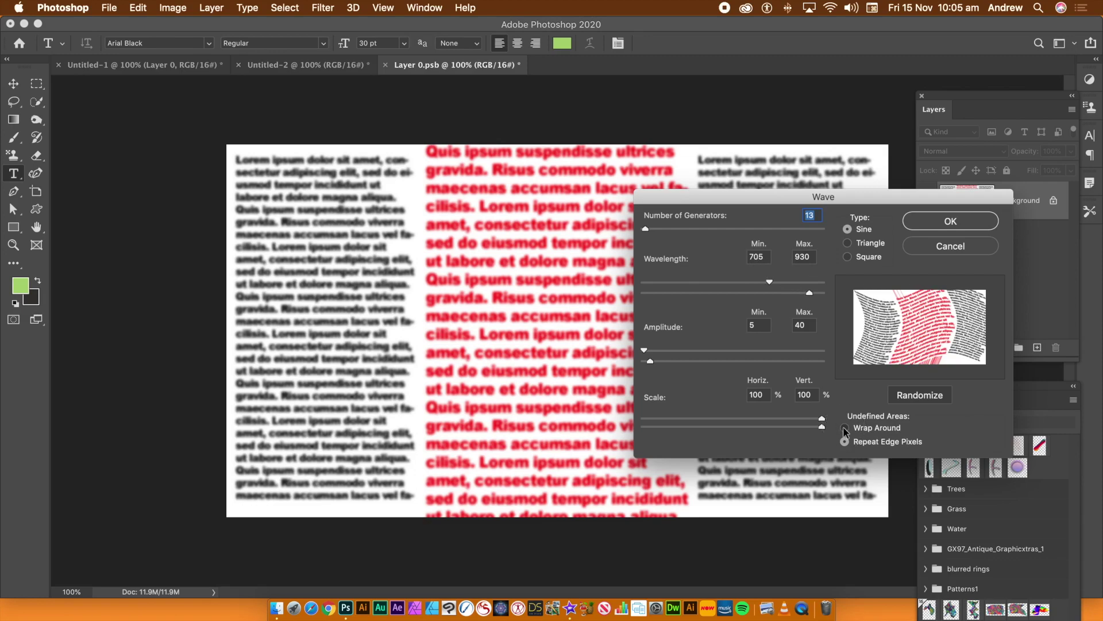
pyautogui.click(963, 225)
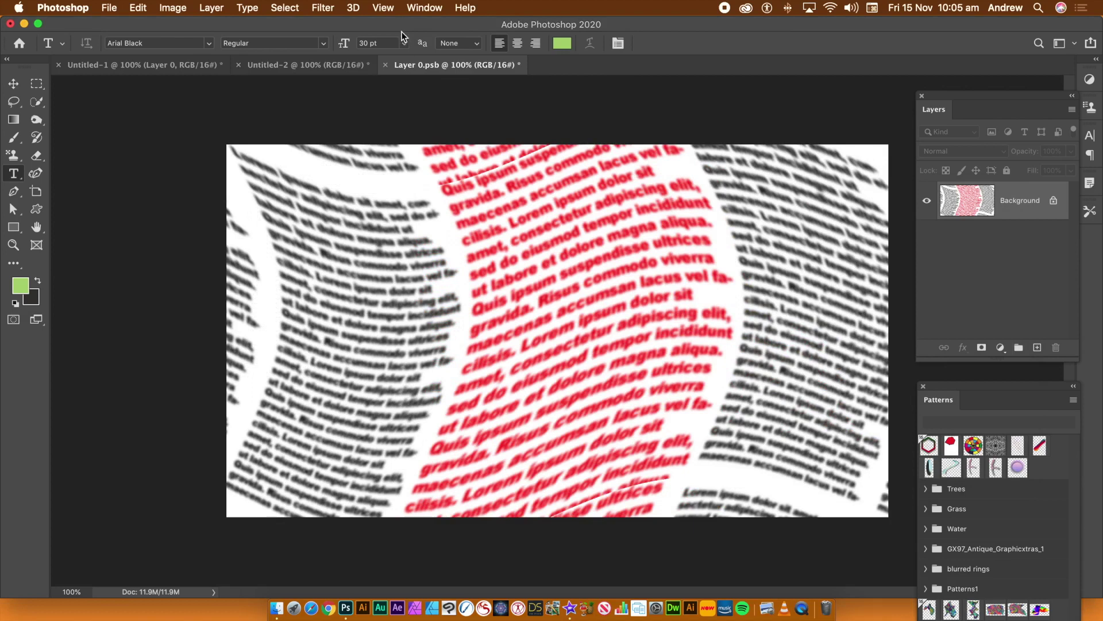
# Step: Close Layer 0.psb and save its wavy-text changes back to Untitled-1
pyautogui.click(384, 65)
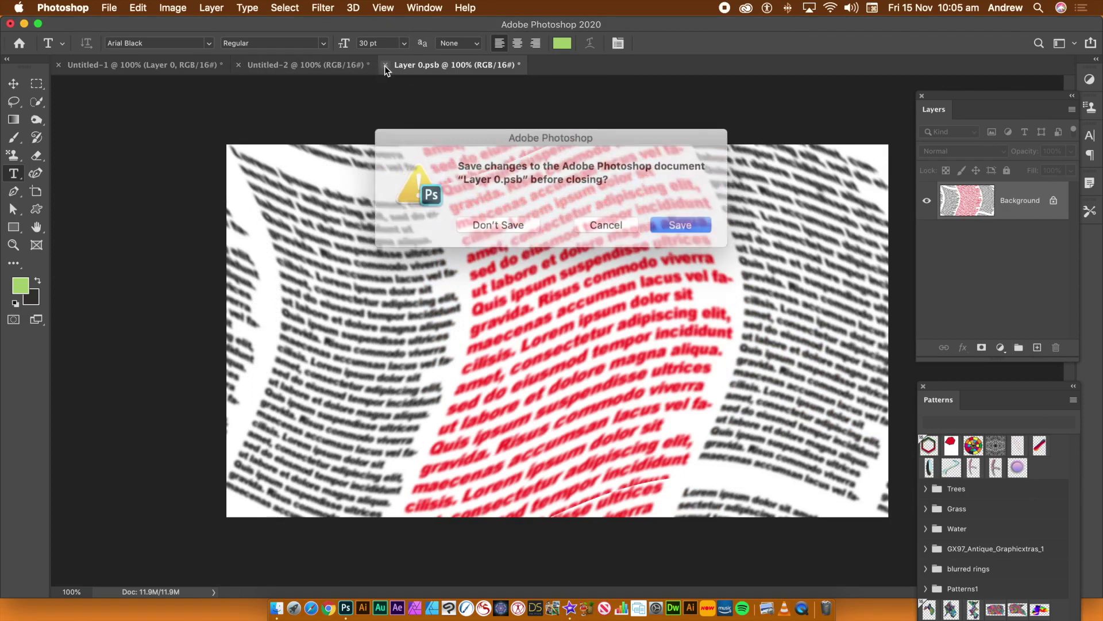
pyautogui.click(665, 221)
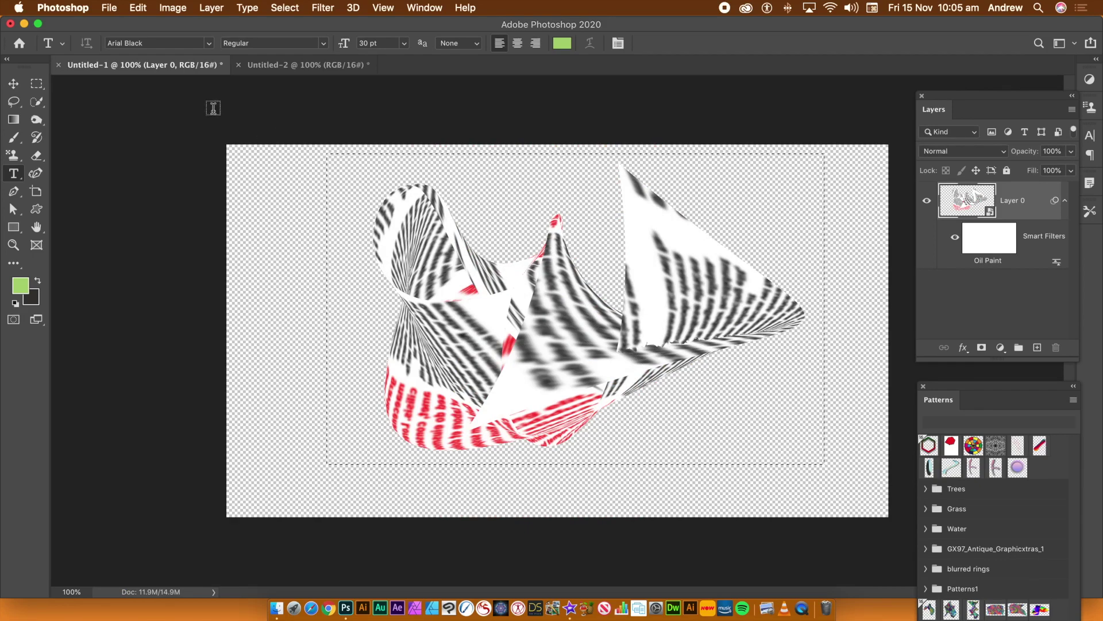
# Step: Deselect the marquee around the crumpled newspaper piece in Untitled-1
pyautogui.click(138, 7)
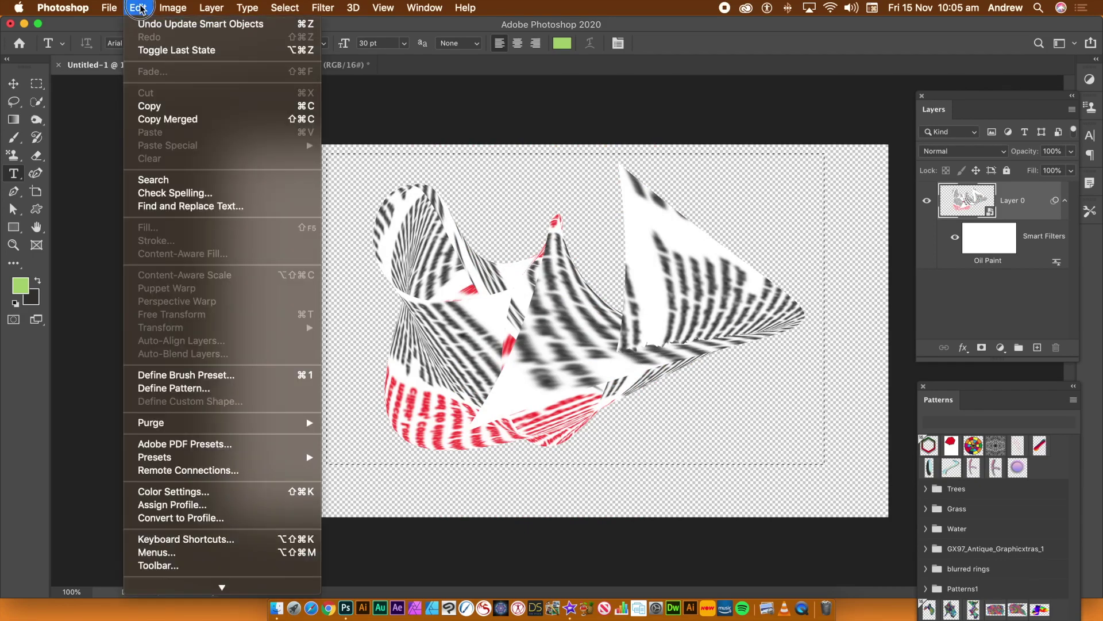
pyautogui.click(458, 195)
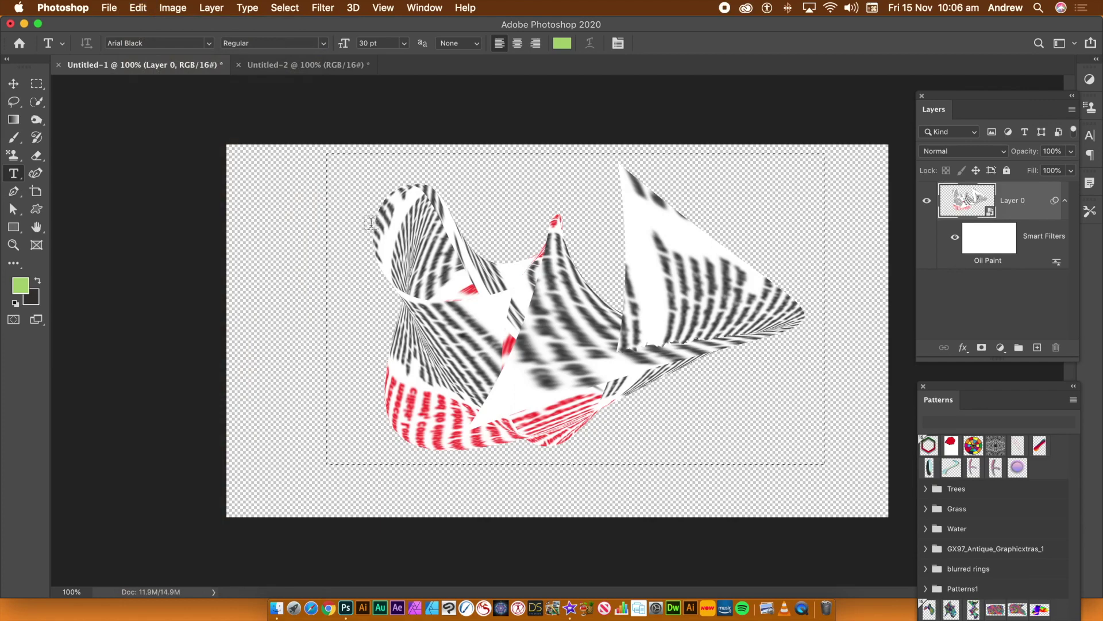
pyautogui.click(138, 7)
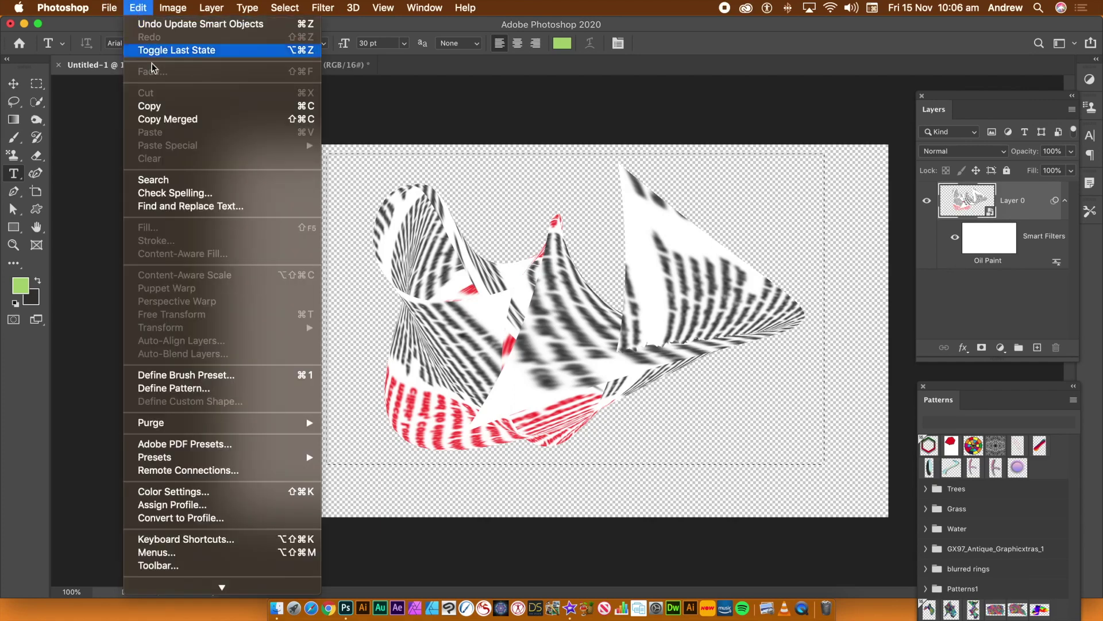
pyautogui.click(16, 87)
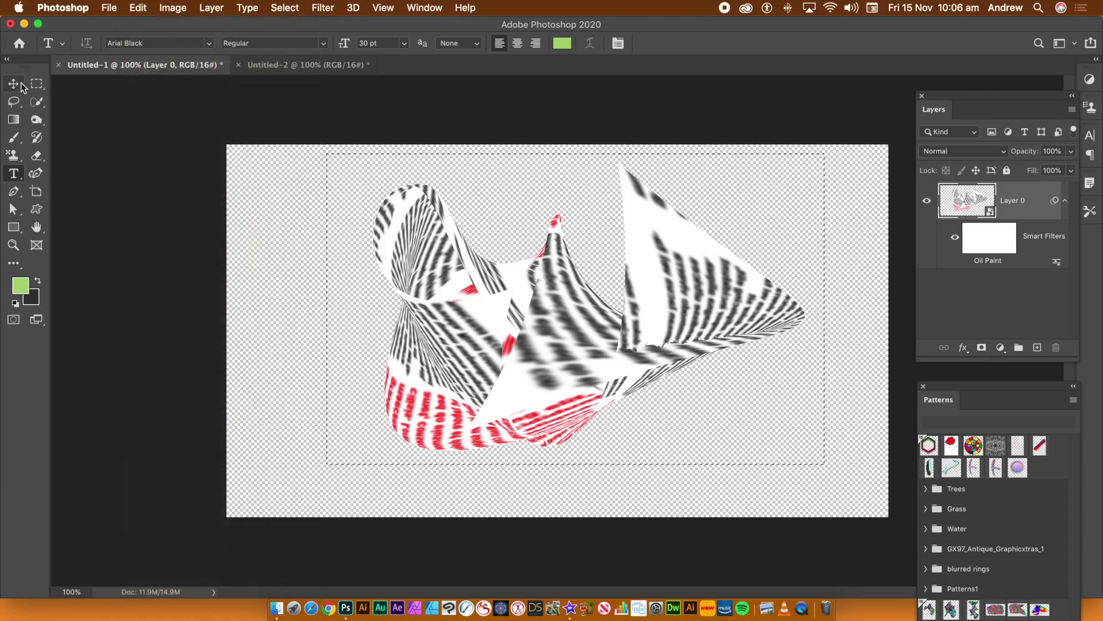
pyautogui.click(147, 10)
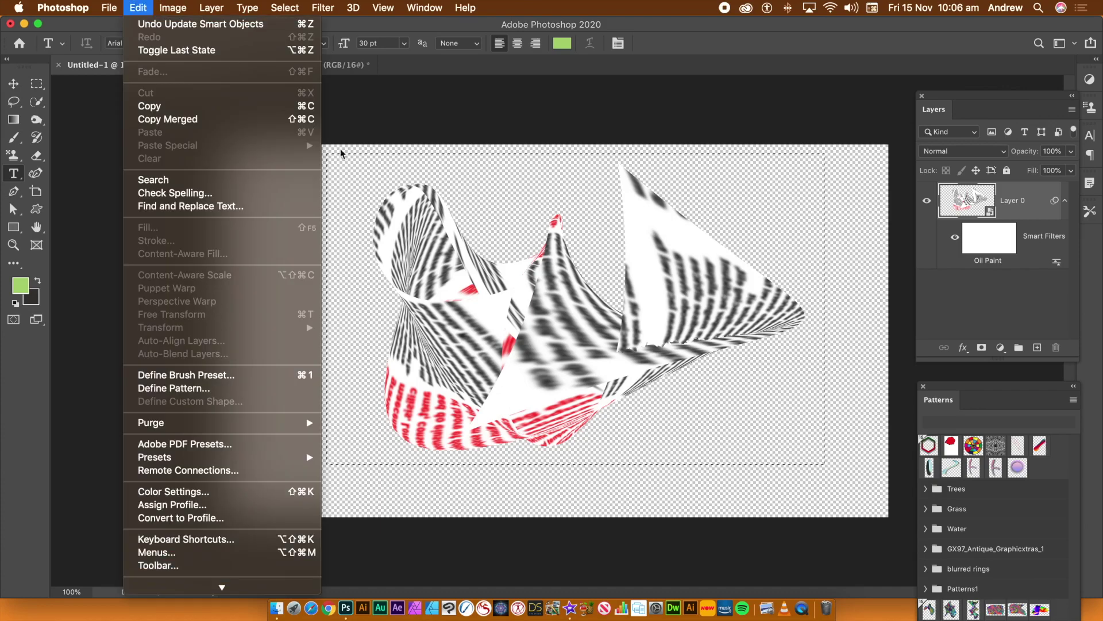
pyautogui.click(440, 274)
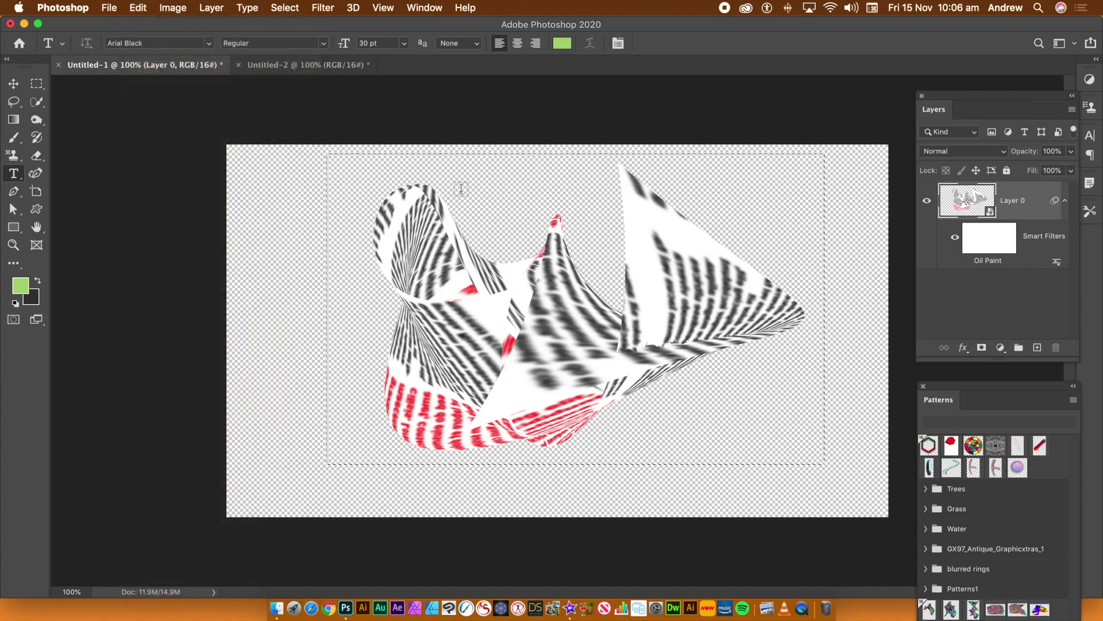
pyautogui.click(291, 11)
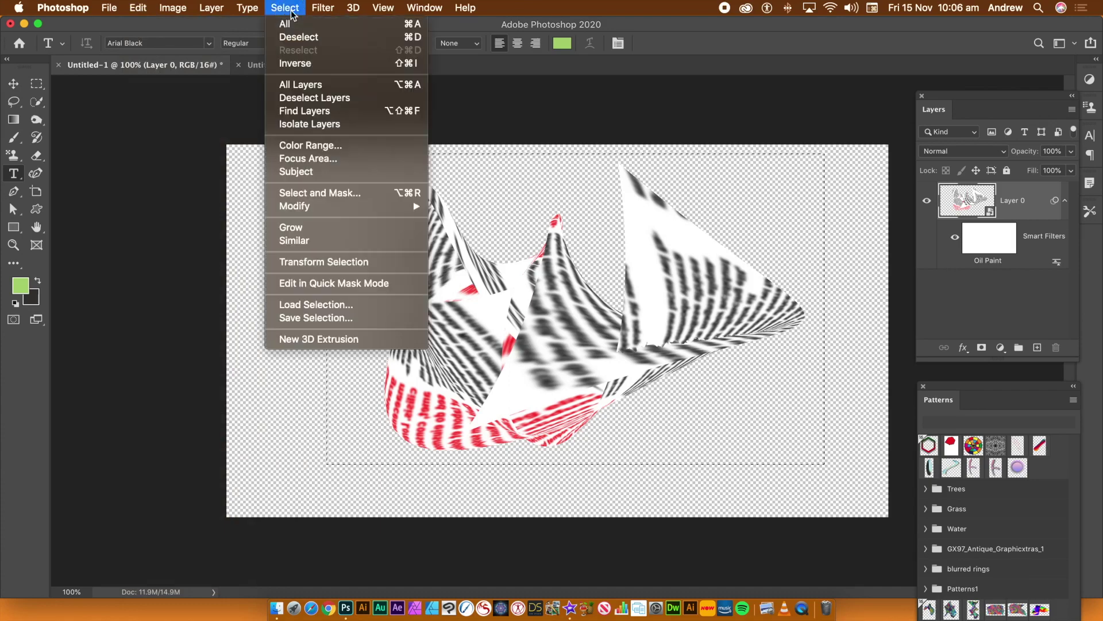
pyautogui.click(293, 36)
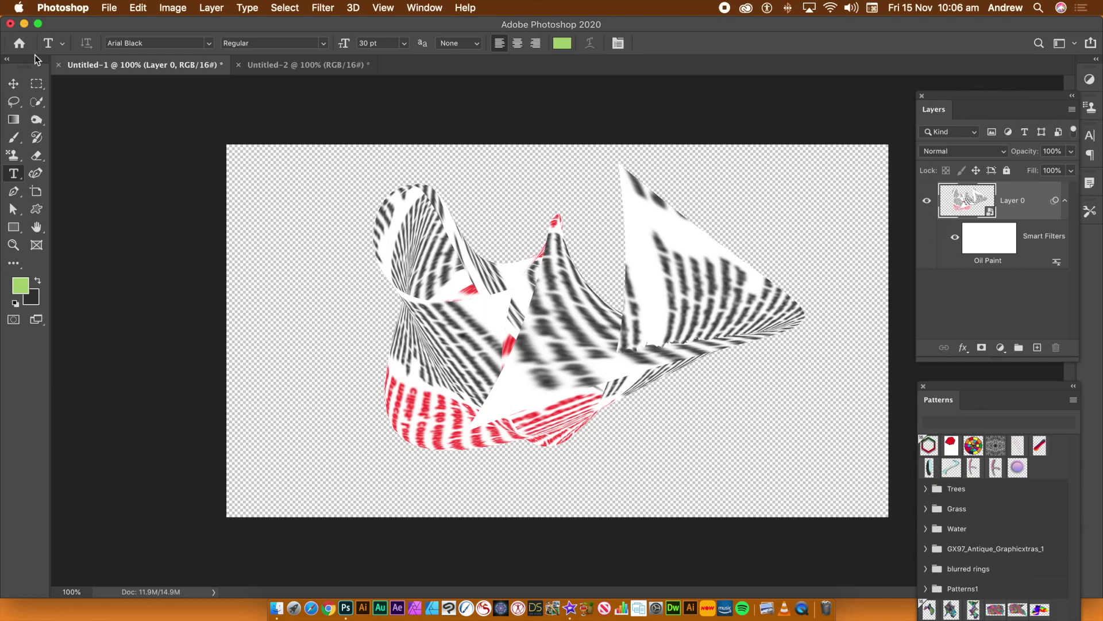
# Step: Start a free warp, pulling the piece's top-left up and its right side inward
pyautogui.click(13, 85)
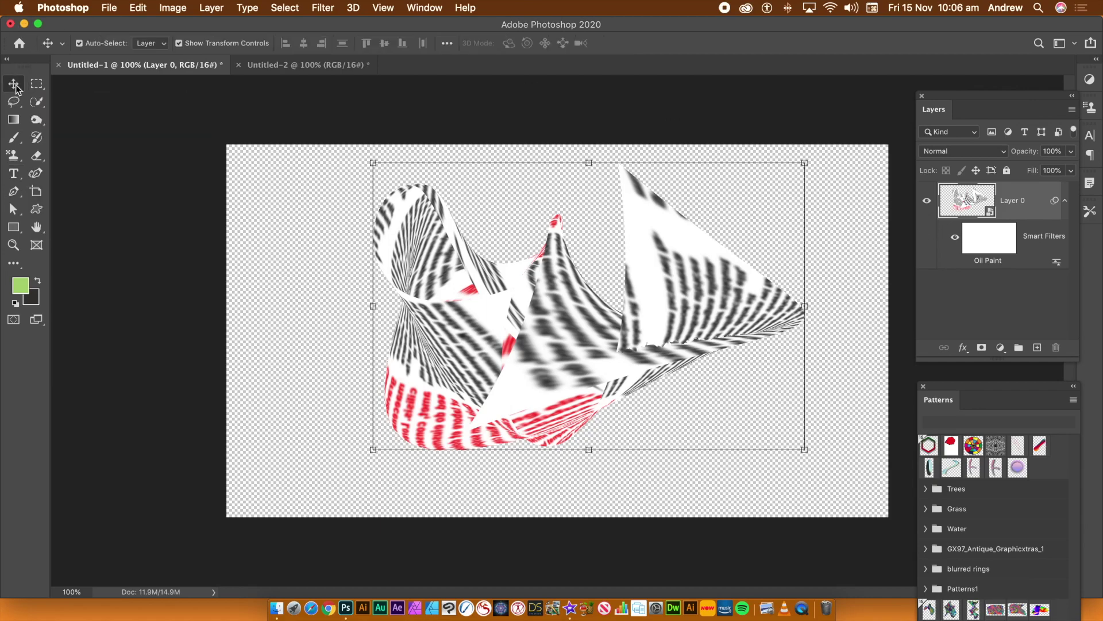
pyautogui.click(138, 8)
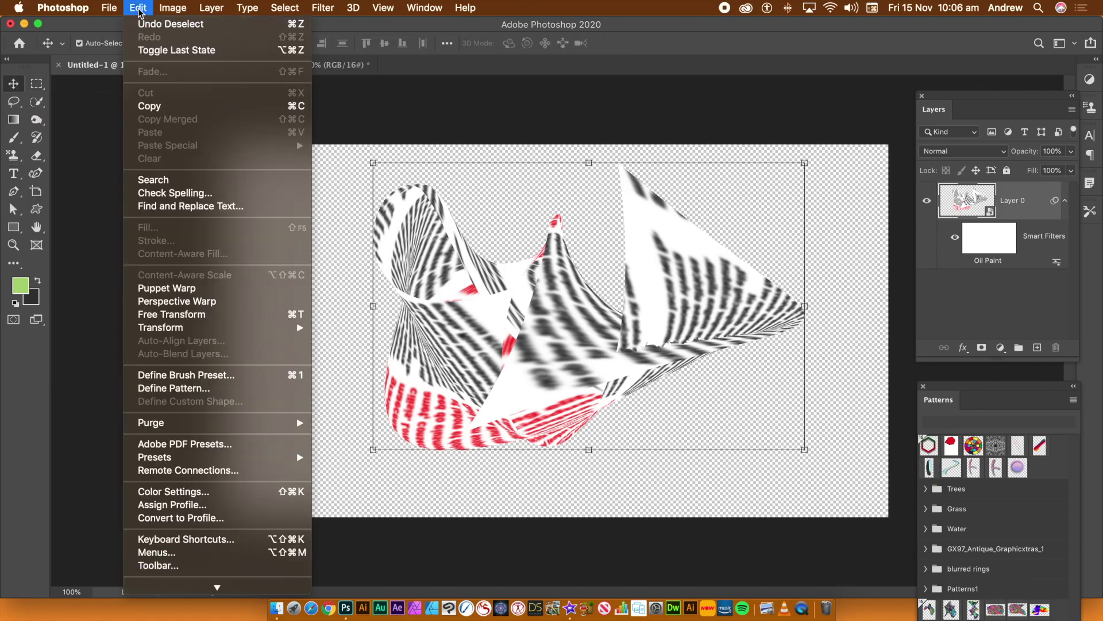
pyautogui.moveTo(170, 335)
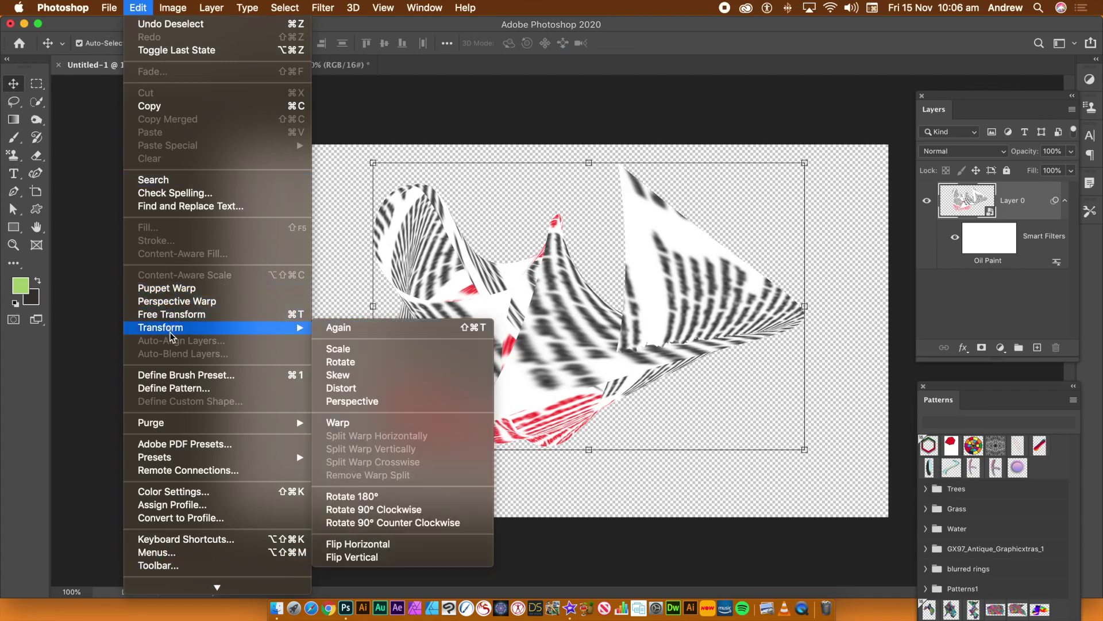
pyautogui.click(357, 425)
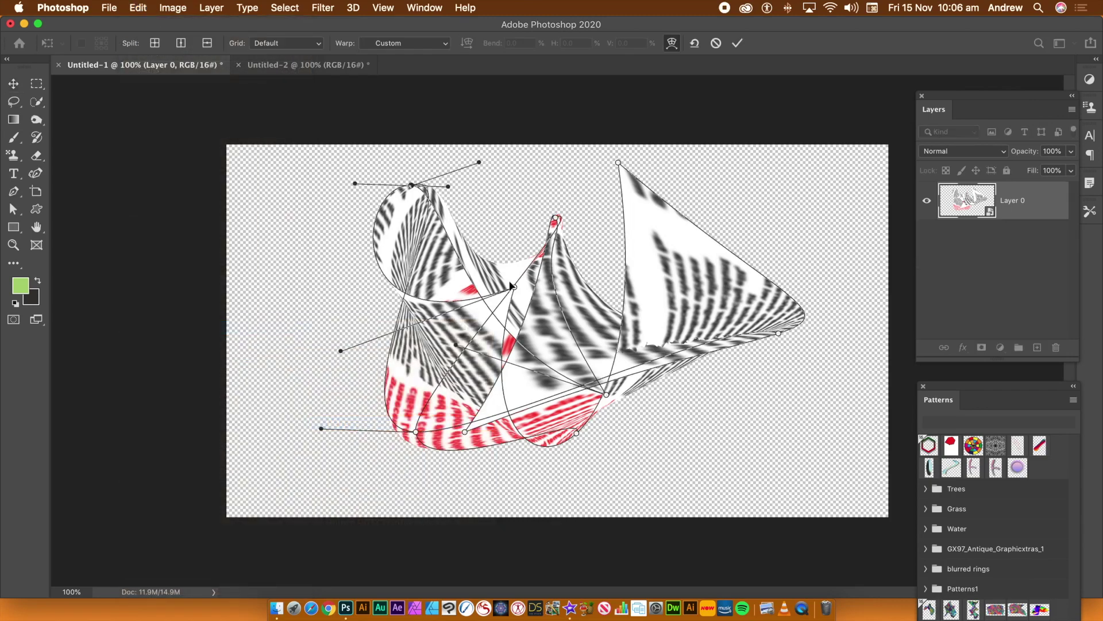
pyautogui.moveTo(557, 219)
pyautogui.mouseDown()
pyautogui.moveTo(517, 180)
pyautogui.moveTo(481, 172)
pyautogui.moveTo(465, 187)
pyautogui.mouseUp()
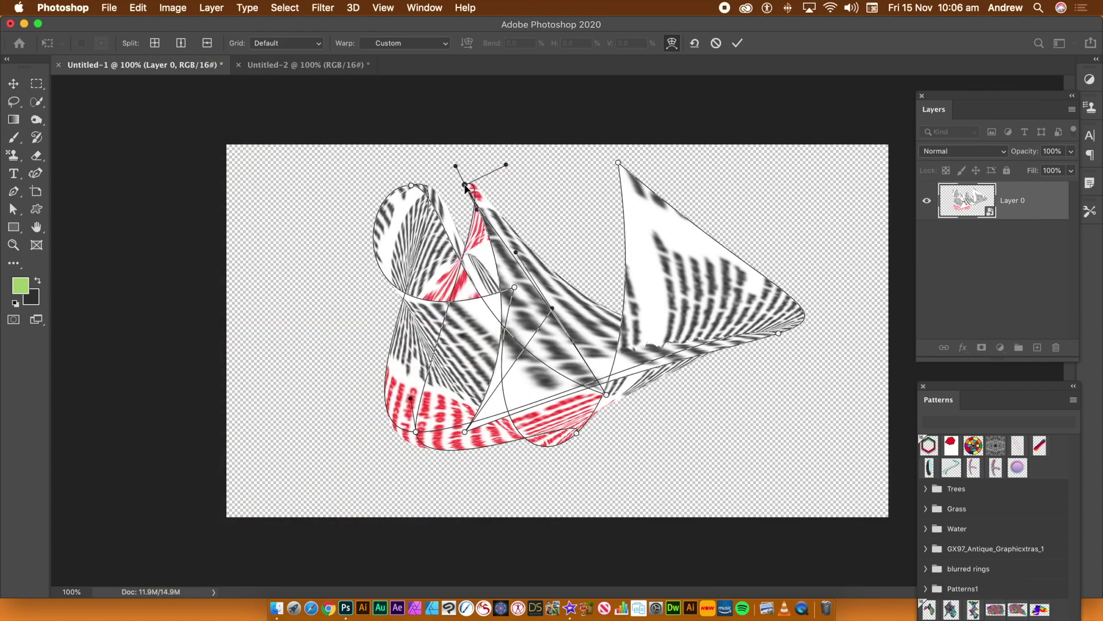
pyautogui.moveTo(617, 164); pyautogui.dragTo(532, 193)
# Step: Drag the lower and right warp handles into sharper folds and commit the custom warp
pyautogui.moveTo(610, 401)
pyautogui.mouseDown()
pyautogui.moveTo(628, 374)
pyautogui.moveTo(725, 436)
pyautogui.moveTo(740, 428)
pyautogui.moveTo(734, 410)
pyautogui.mouseUp()
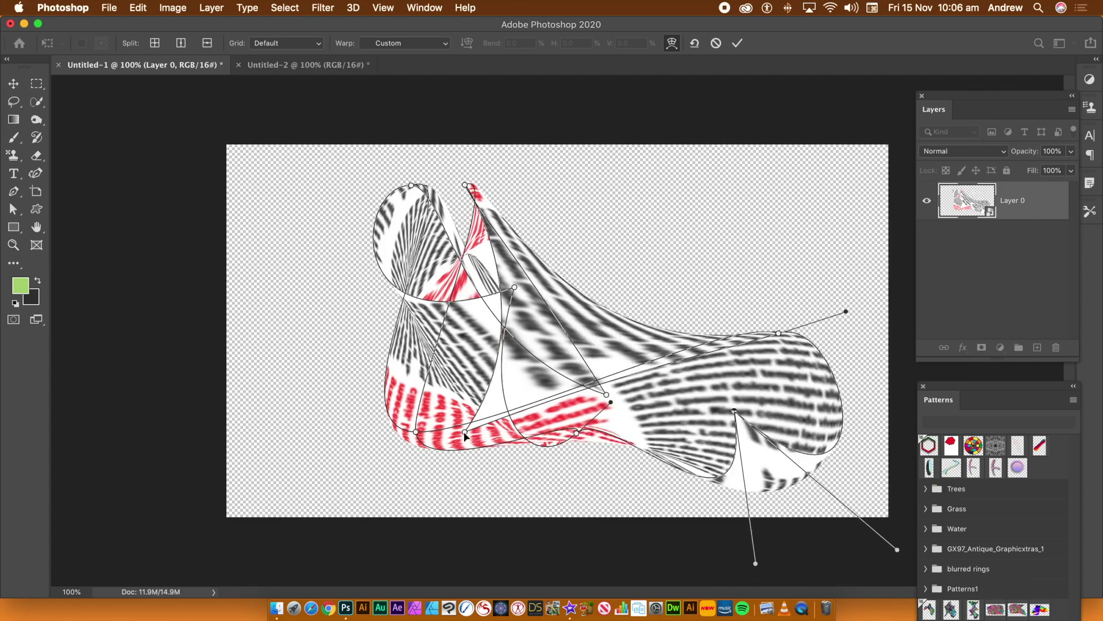
pyautogui.moveTo(465, 433)
pyautogui.mouseDown()
pyautogui.moveTo(634, 241)
pyautogui.moveTo(685, 256)
pyautogui.moveTo(677, 288)
pyautogui.moveTo(650, 317)
pyautogui.mouseUp()
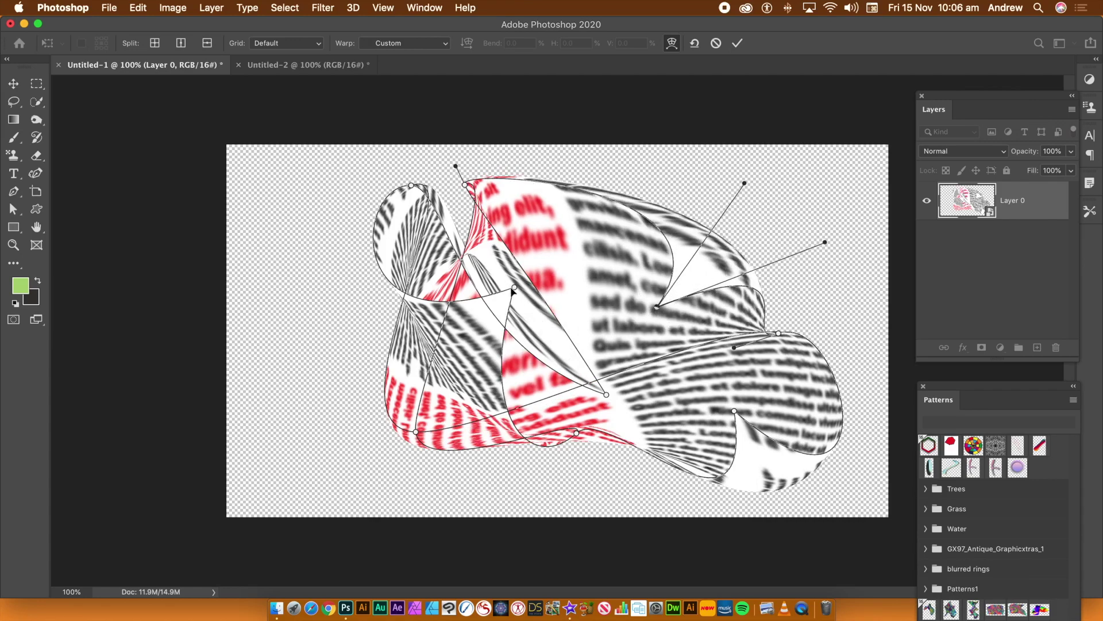
pyautogui.moveTo(515, 290); pyautogui.dragTo(537, 352)
pyautogui.moveTo(512, 396); pyautogui.dragTo(499, 415)
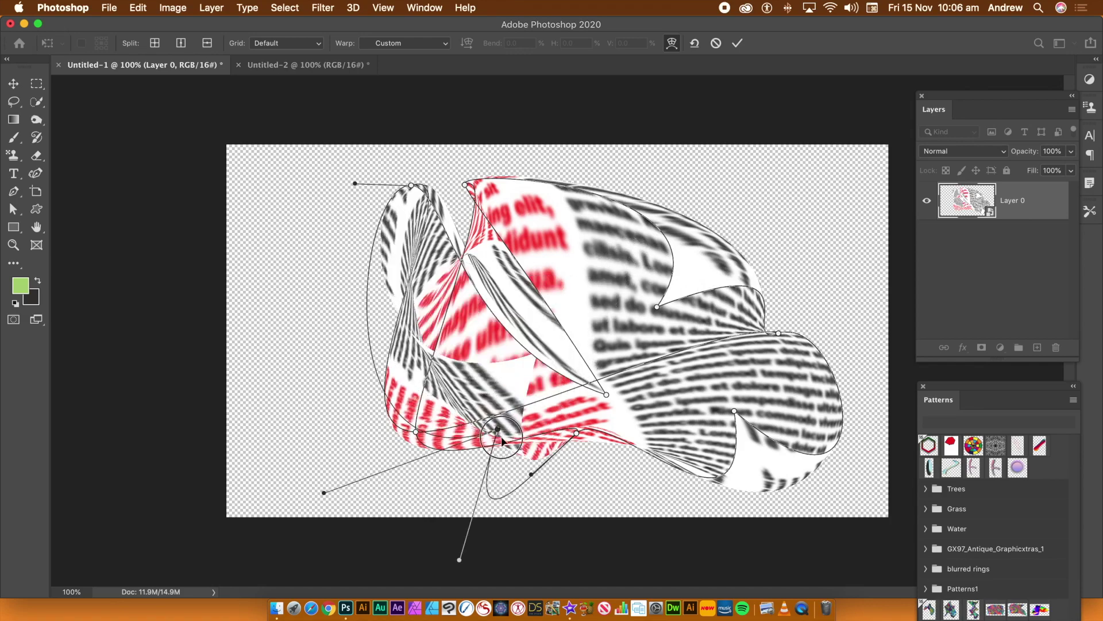
pyautogui.moveTo(502, 441); pyautogui.dragTo(508, 454)
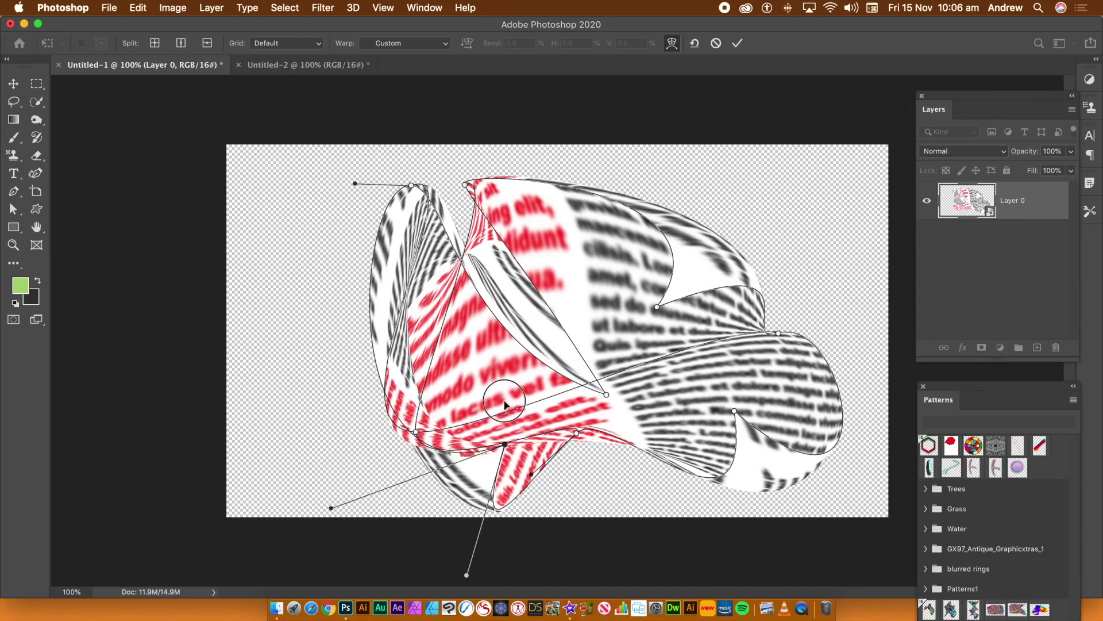
pyautogui.moveTo(505, 404); pyautogui.dragTo(533, 318)
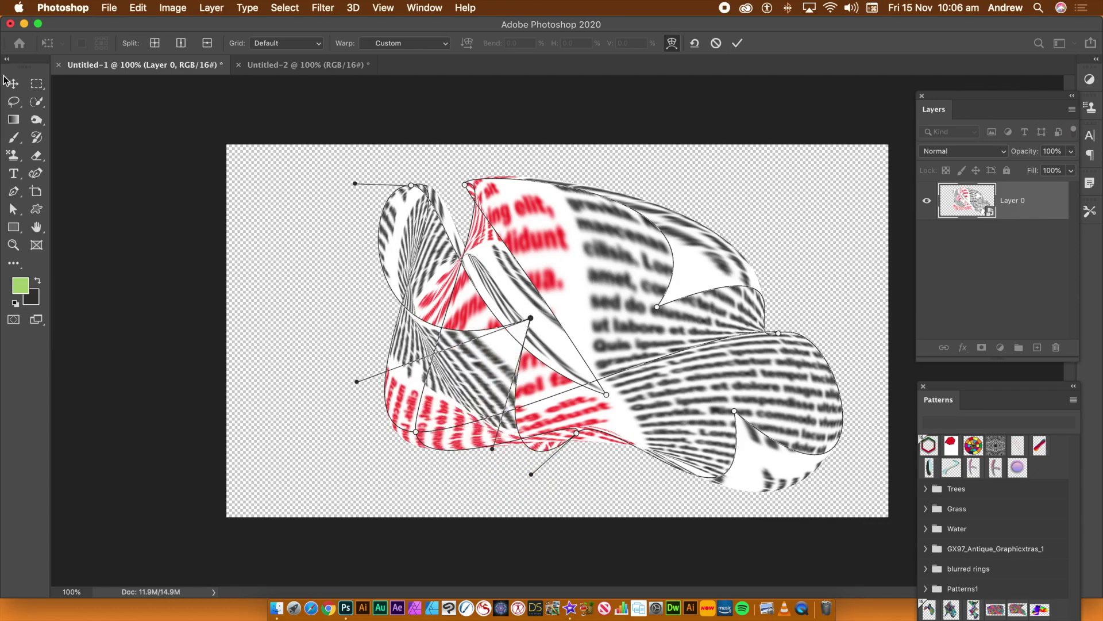
pyautogui.click(36, 83)
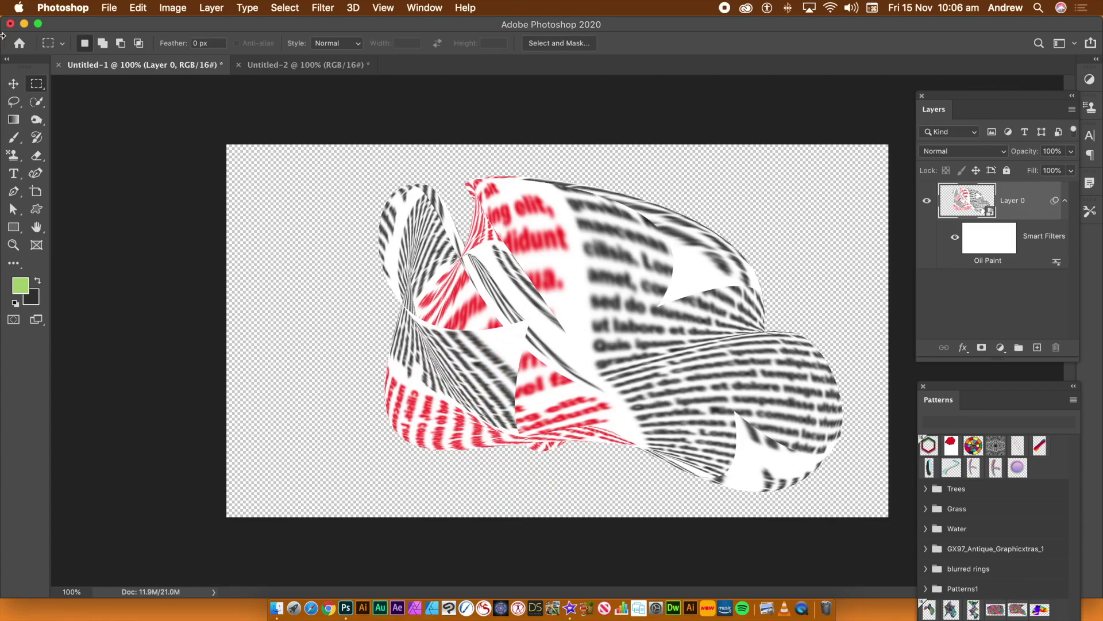
# Step: Scale the crumpled newspaper piece down to about 65%
pyautogui.click(13, 84)
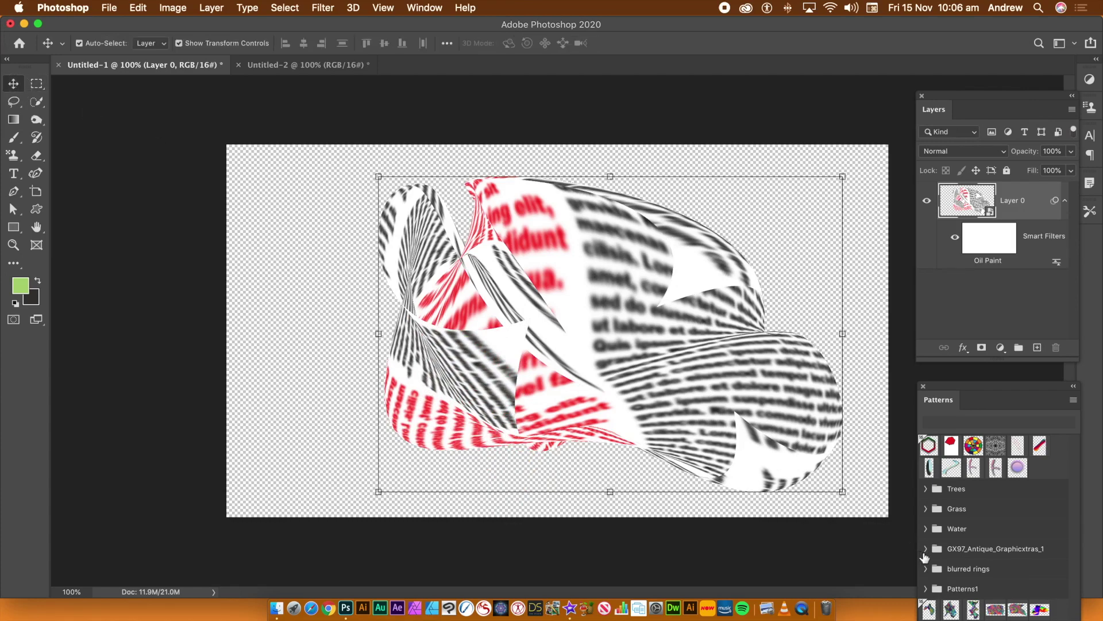
pyautogui.click(843, 491)
pyautogui.click(843, 492)
pyautogui.click(842, 492)
pyautogui.click(843, 493)
pyautogui.moveTo(844, 493); pyautogui.dragTo(689, 377)
pyautogui.moveTo(376, 177); pyautogui.dragTo(558, 332)
# Step: Move the piece near the canvas centre, rotate it 26.13°, and commit the transform
pyautogui.moveTo(715, 431); pyautogui.dragTo(539, 259)
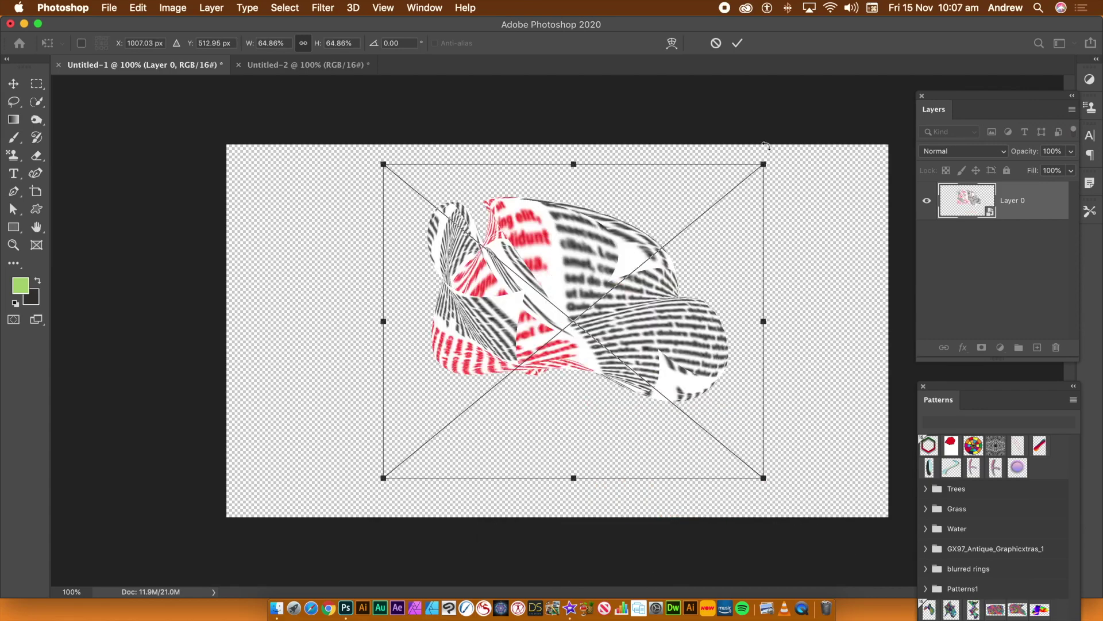
pyautogui.moveTo(765, 153); pyautogui.dragTo(836, 253)
pyautogui.moveTo(592, 276); pyautogui.dragTo(591, 298)
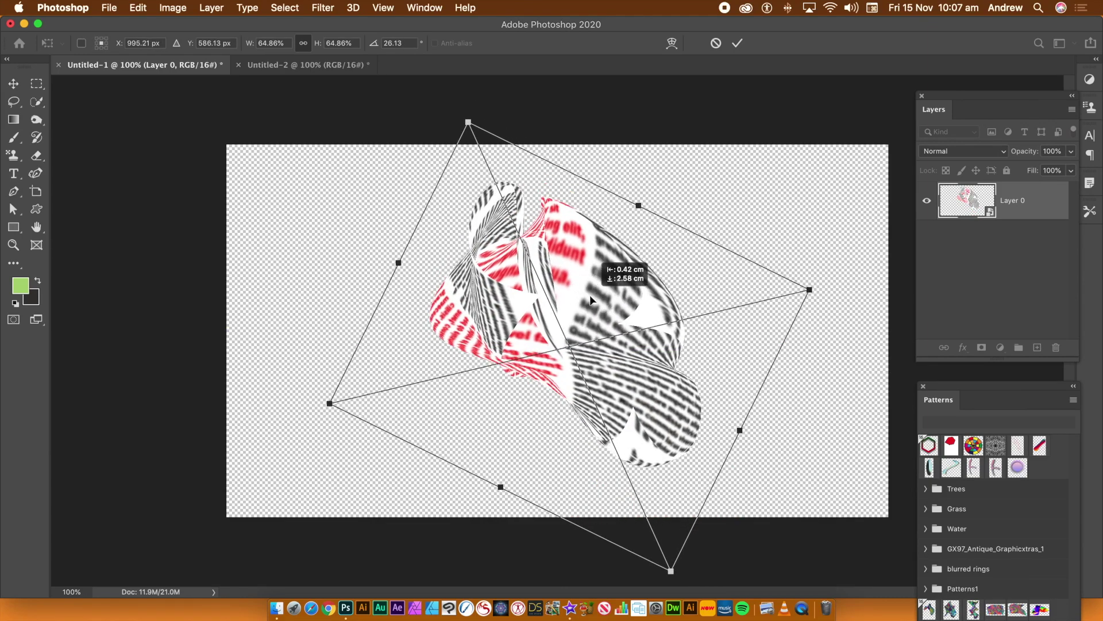
pyautogui.doubleClick(591, 299)
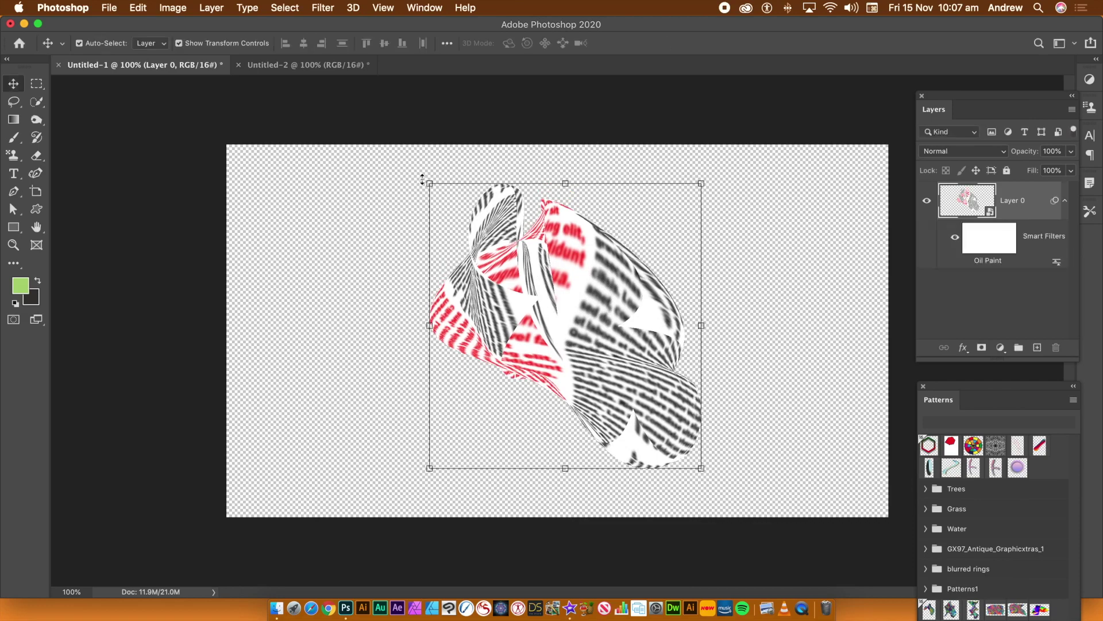
# Step: Add a Multiply drop shadow at 87% opacity, offset about 79 px down-left
pyautogui.click(212, 7)
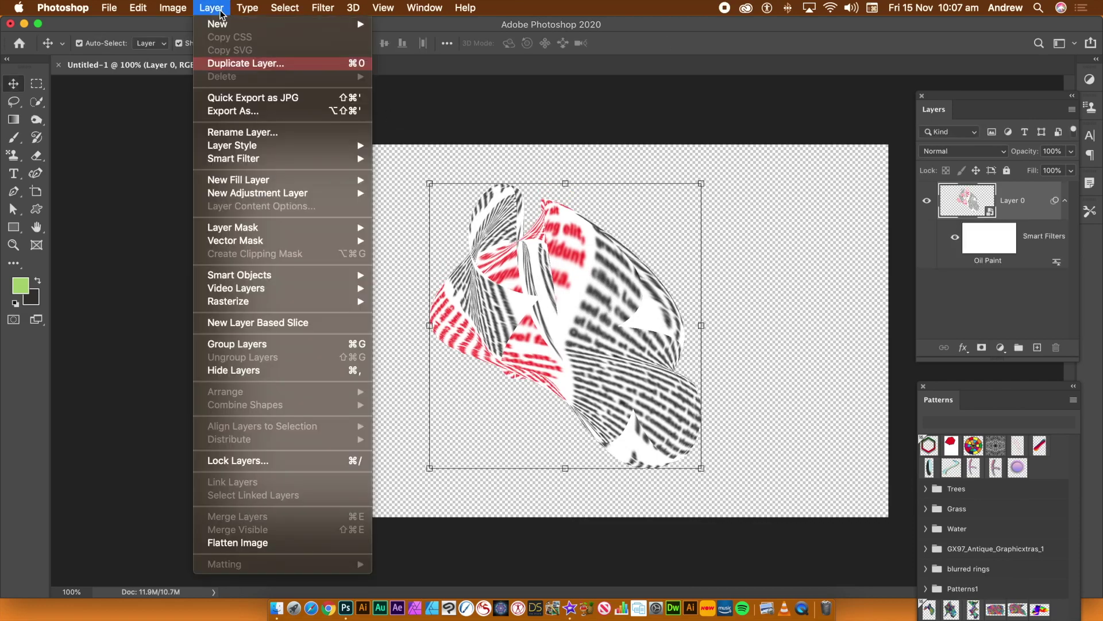
pyautogui.moveTo(246, 182)
pyautogui.moveTo(263, 161)
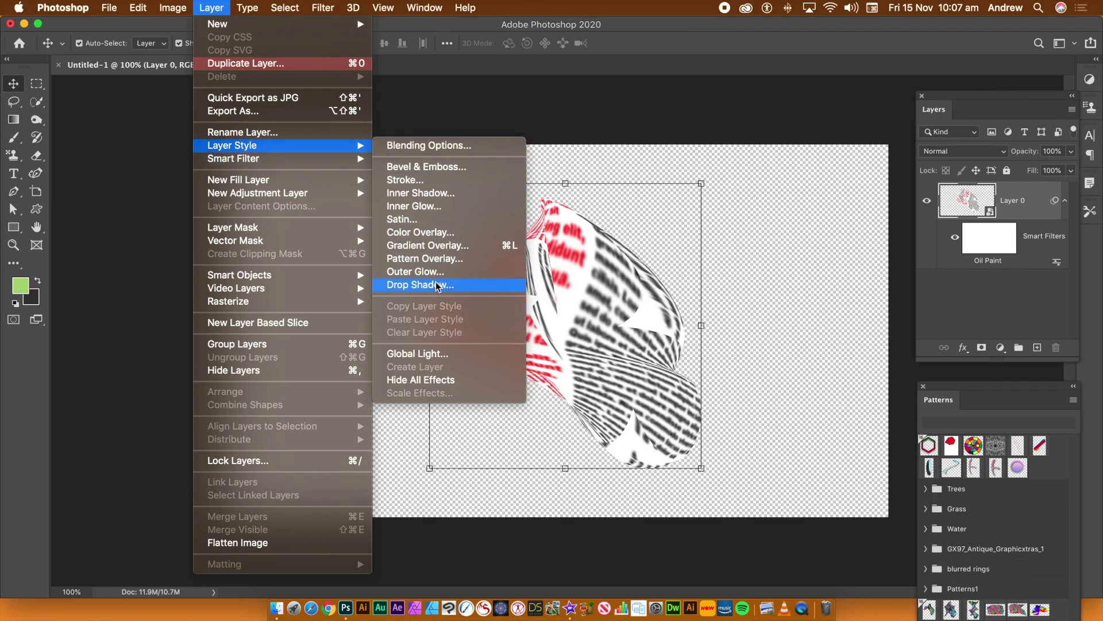
pyautogui.click(523, 312)
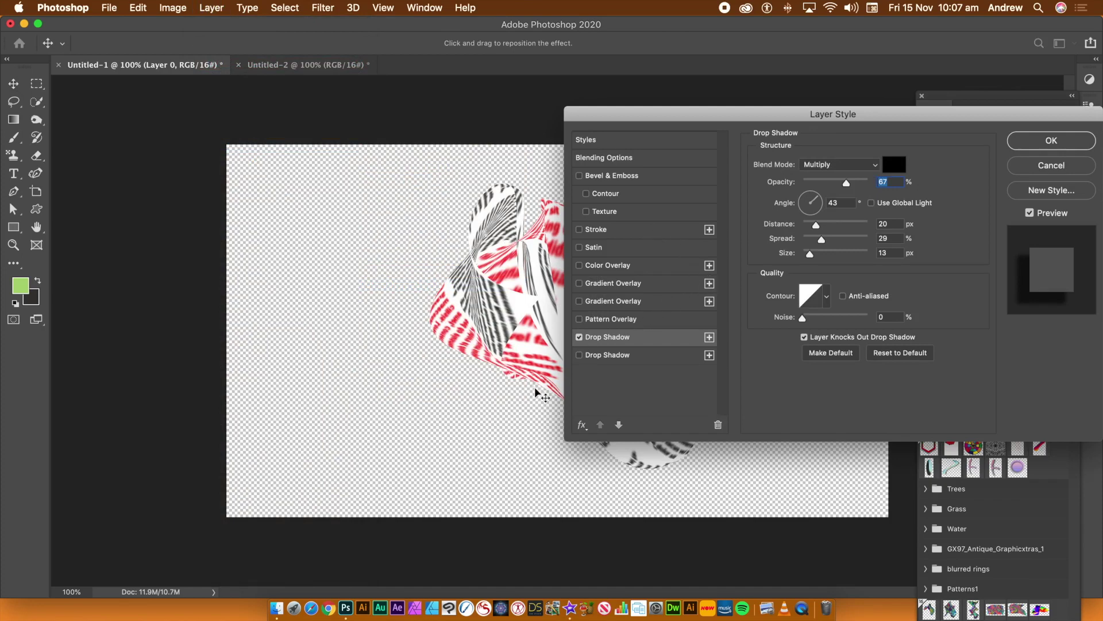
pyautogui.moveTo(540, 391)
pyautogui.mouseDown()
pyautogui.moveTo(517, 406)
pyautogui.moveTo(527, 404)
pyautogui.moveTo(521, 397)
pyautogui.mouseUp()
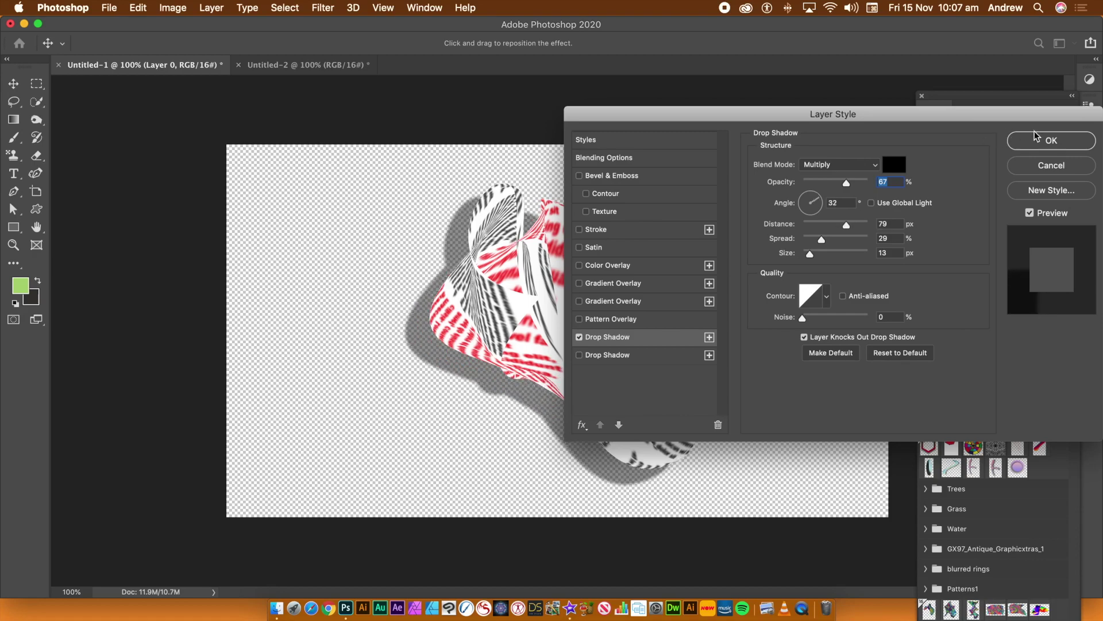
pyautogui.click(1043, 145)
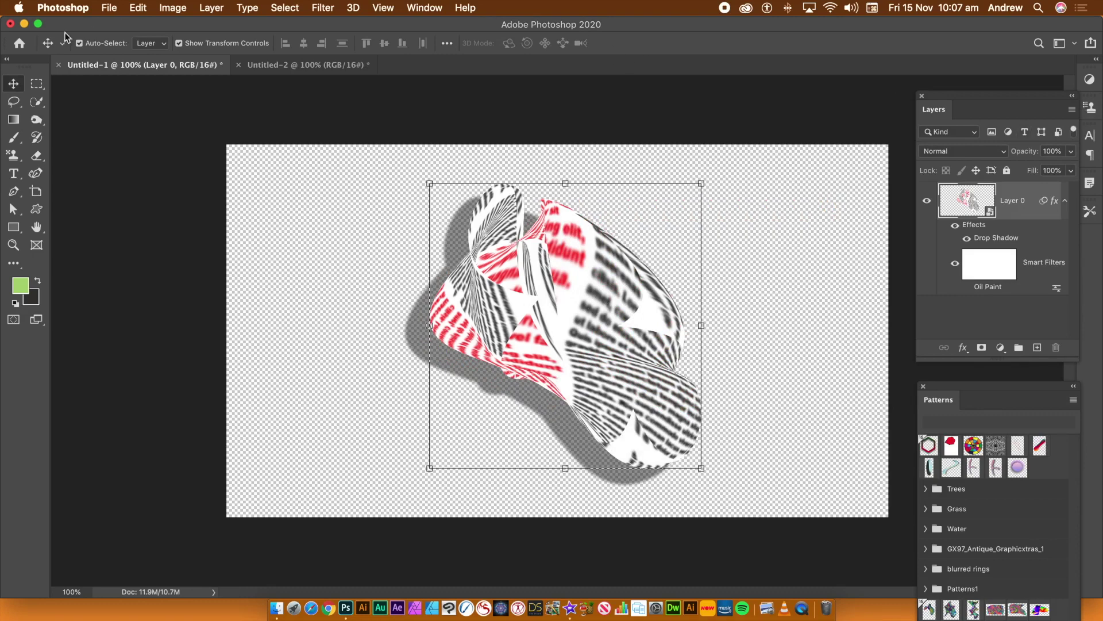
# Step: Select a rectangle around the shadowed piece and define it as Pattern 45
pyautogui.click(36, 85)
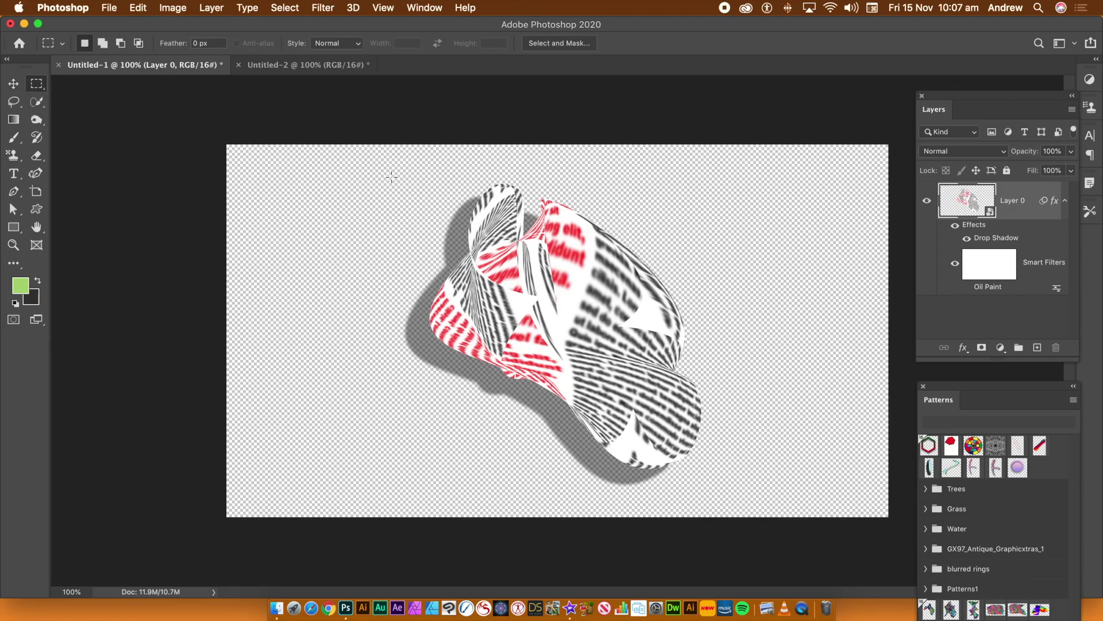
pyautogui.moveTo(382, 174); pyautogui.dragTo(731, 504)
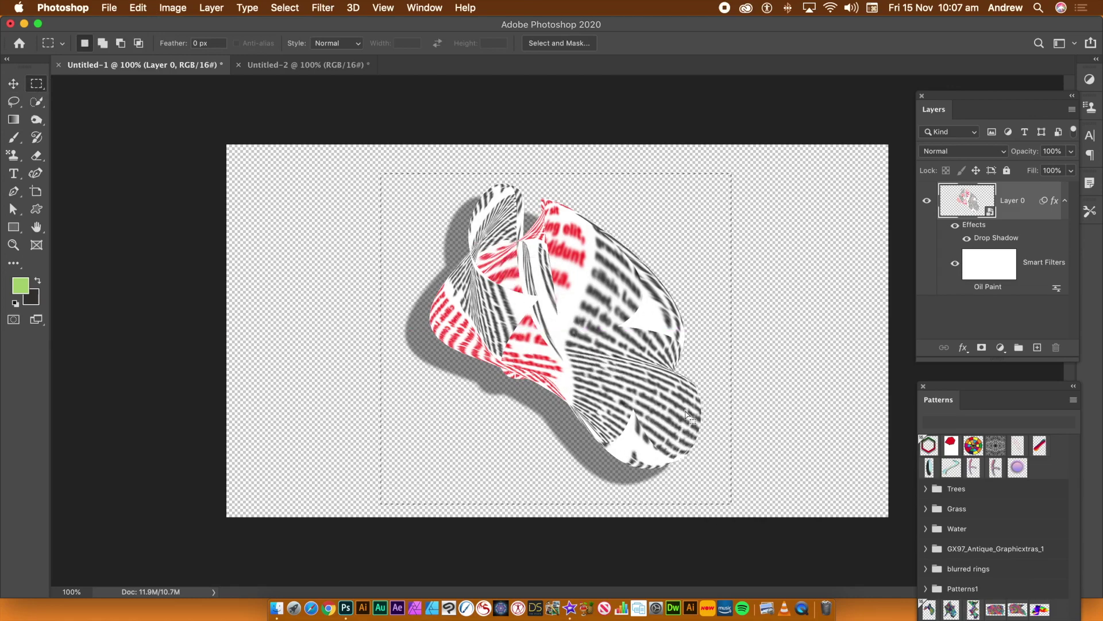
pyautogui.click(143, 9)
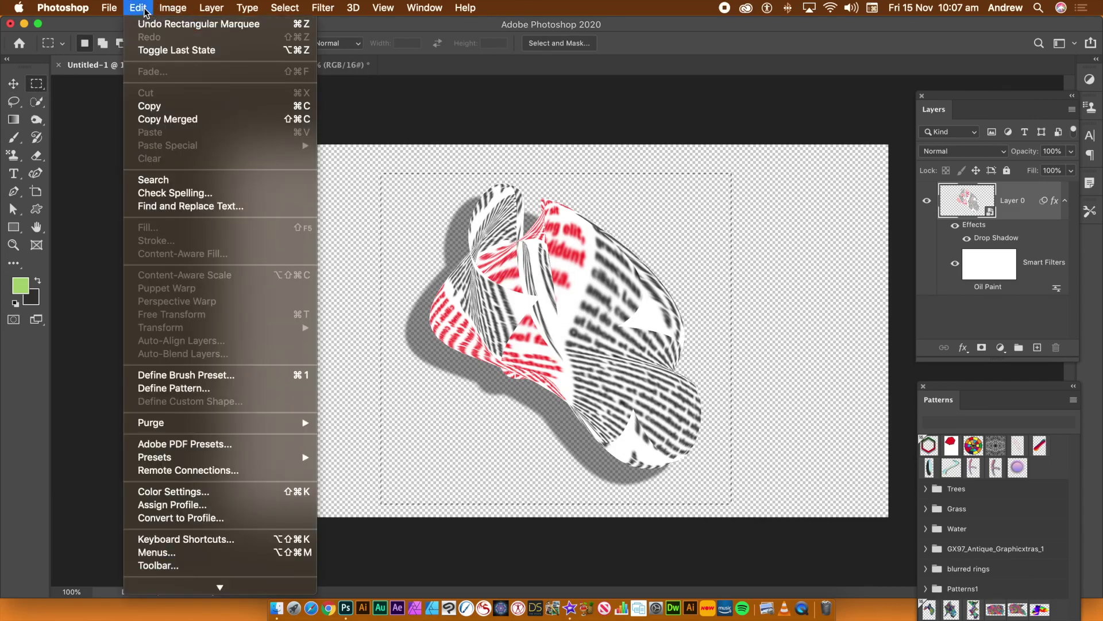
pyautogui.click(195, 390)
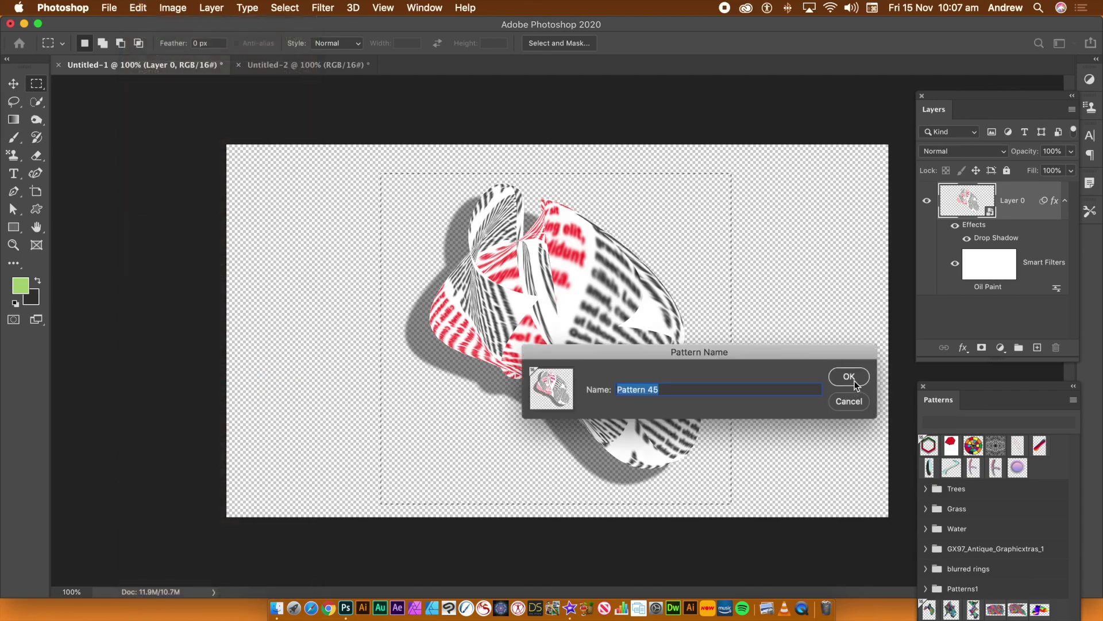
pyautogui.click(849, 377)
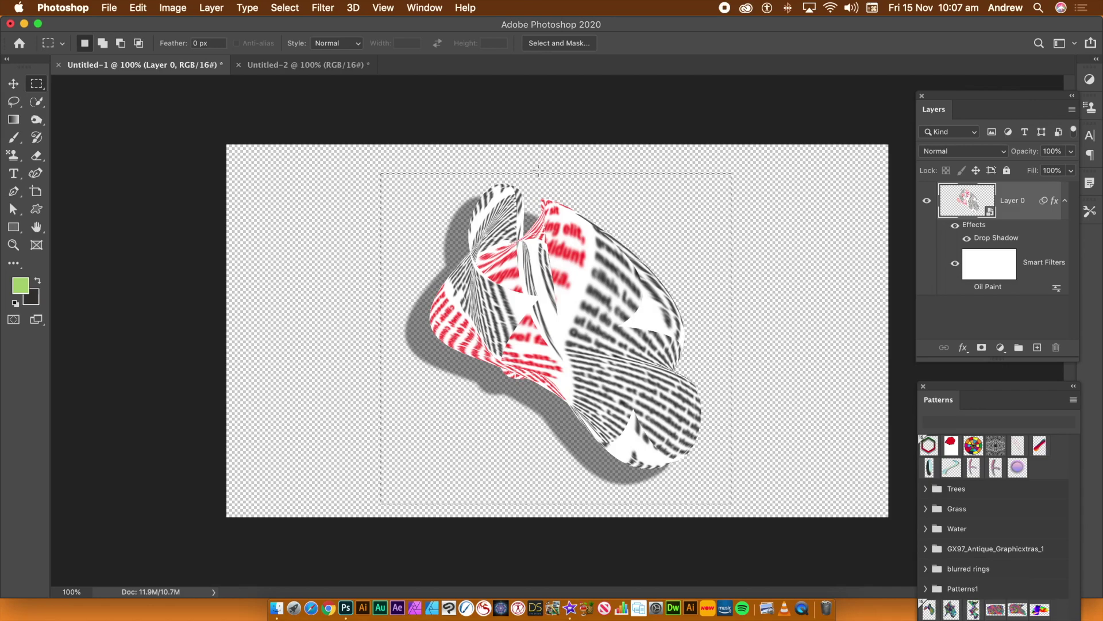
# Step: In Untitled-2, set the Fill contents to the new crumpled-piece pattern
pyautogui.click(308, 64)
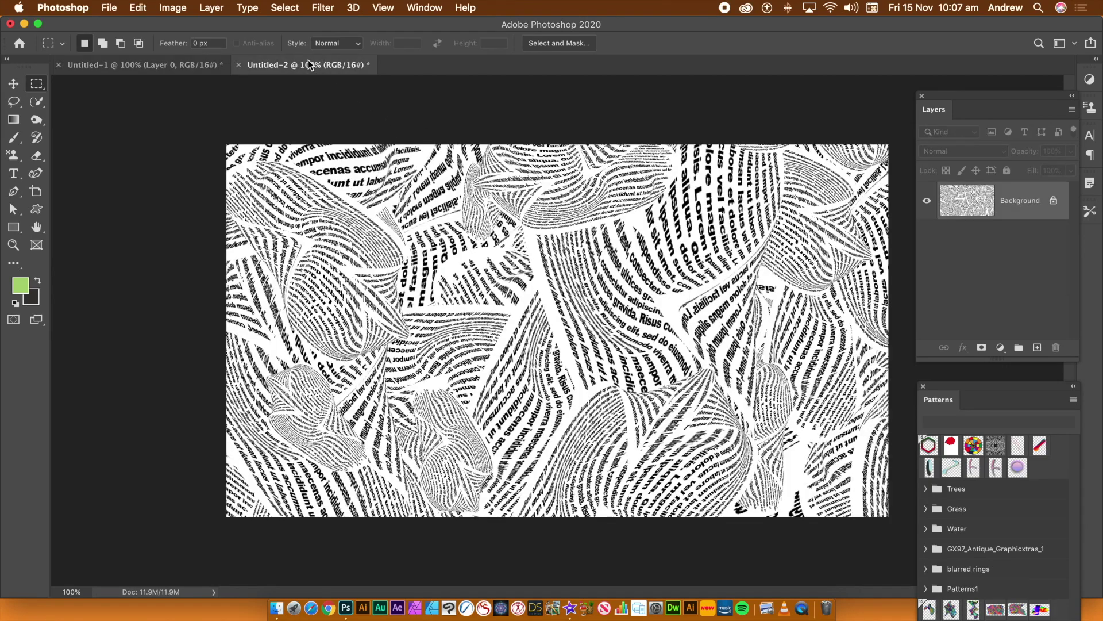
pyautogui.click(133, 8)
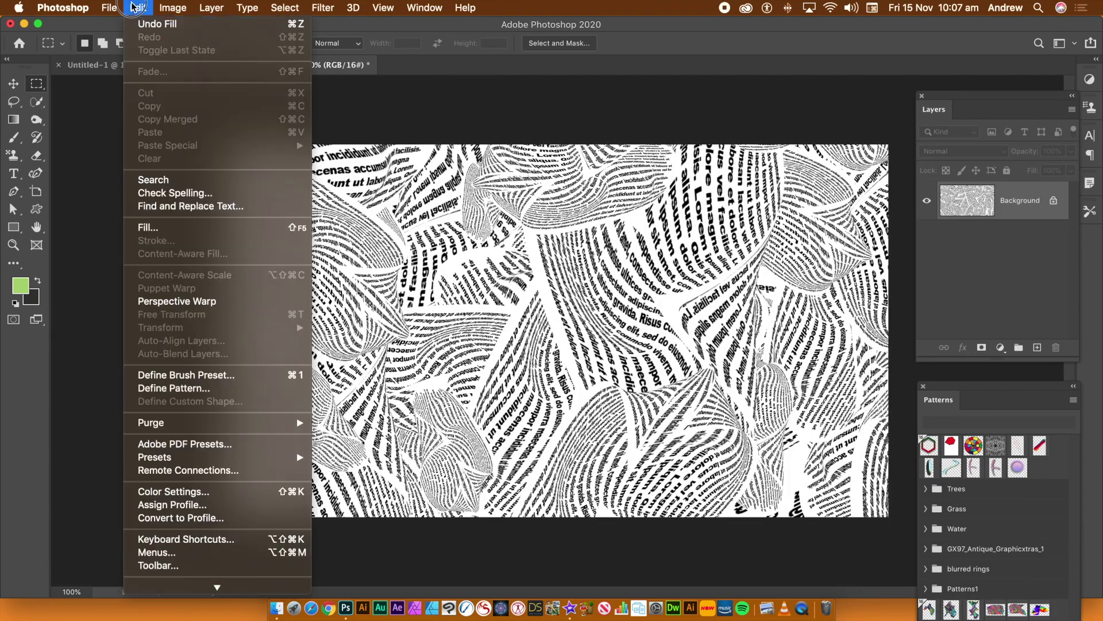
pyautogui.click(160, 228)
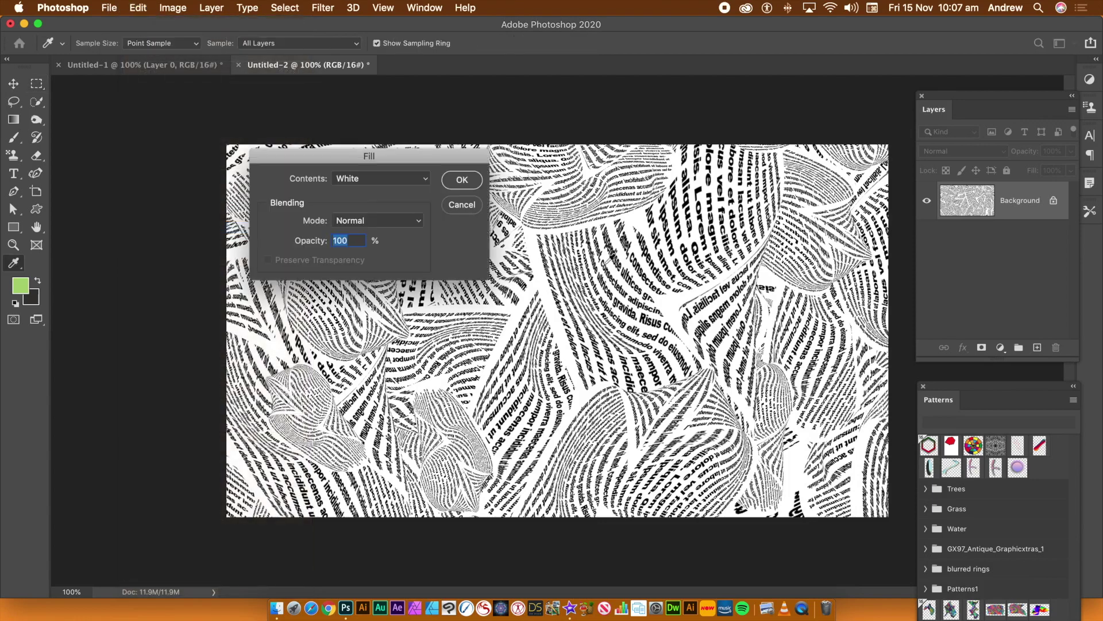
pyautogui.click(358, 178)
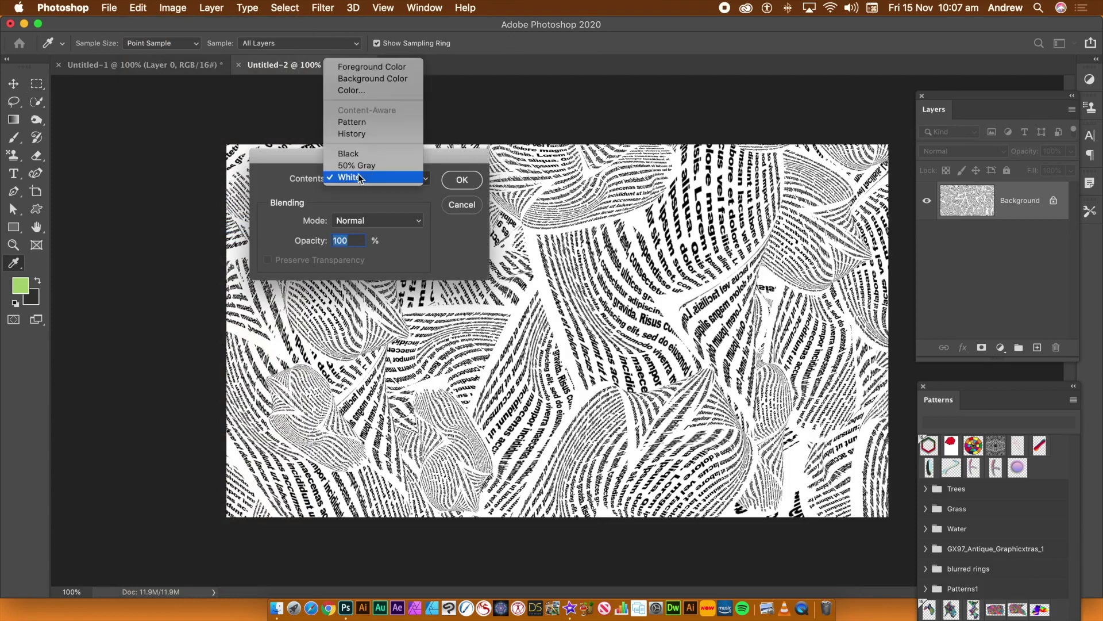
pyautogui.click(349, 123)
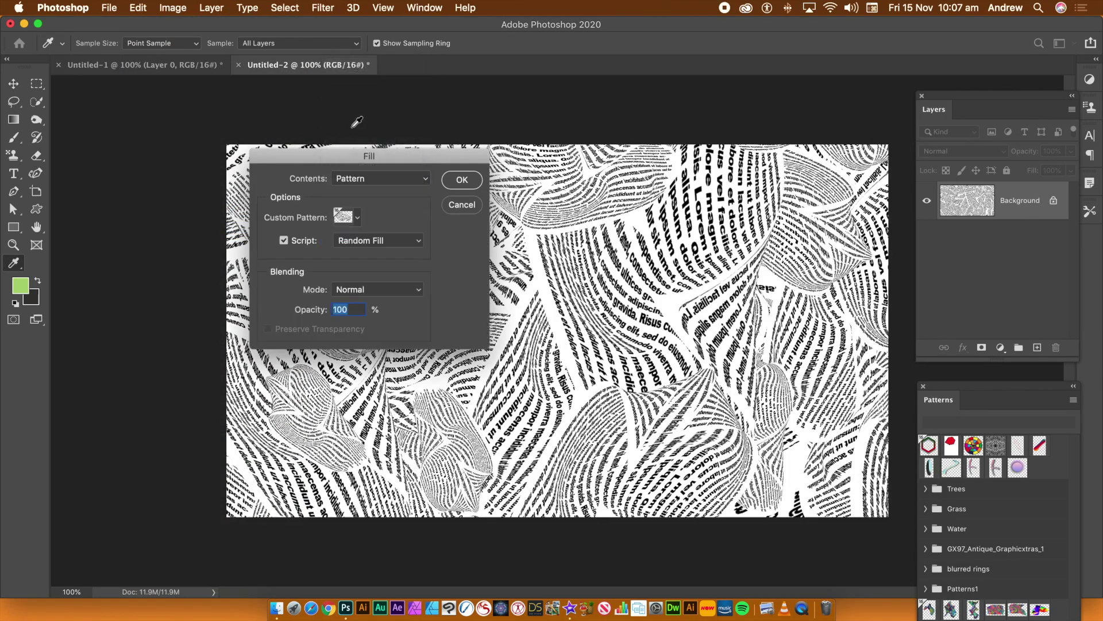
pyautogui.click(358, 218)
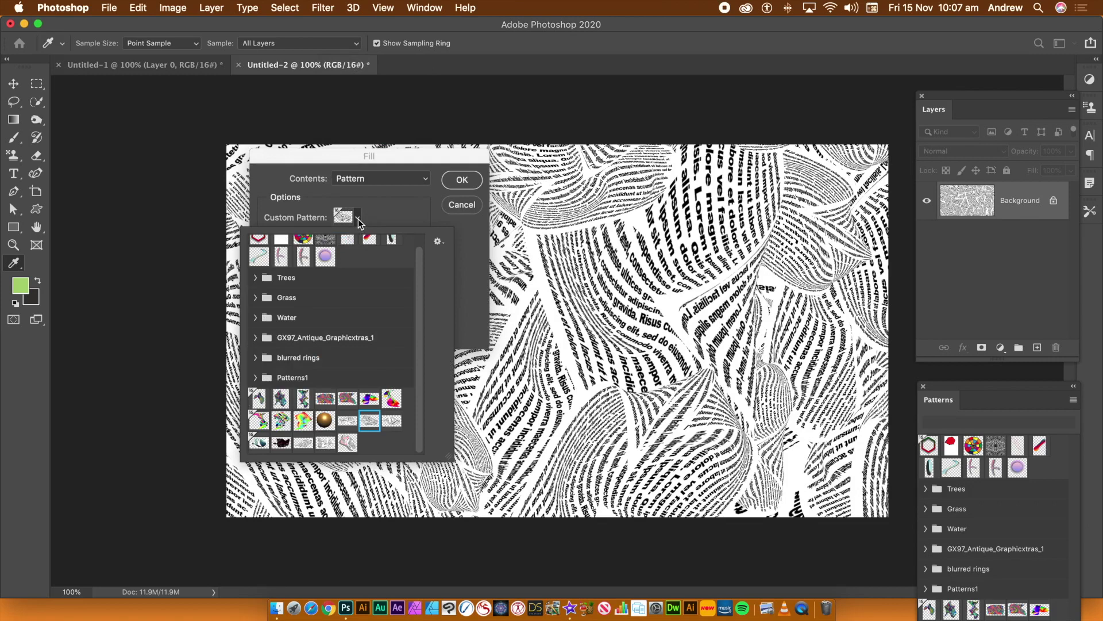
pyautogui.click(348, 443)
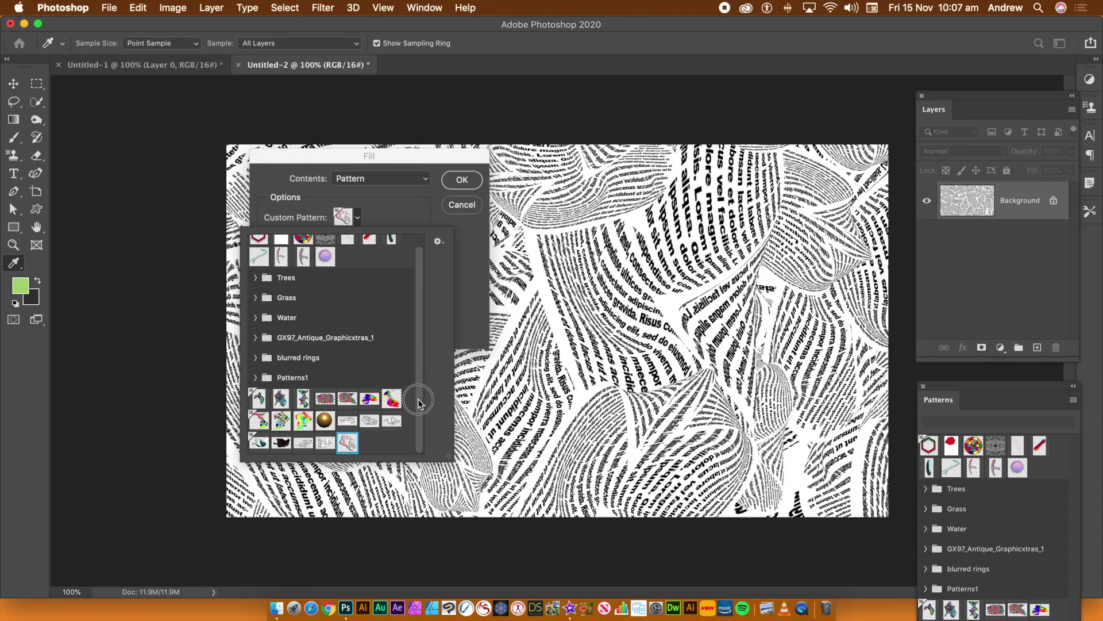
# Step: Enable the Random Fill script and run it to scatter the pattern across the canvas
pyautogui.click(401, 215)
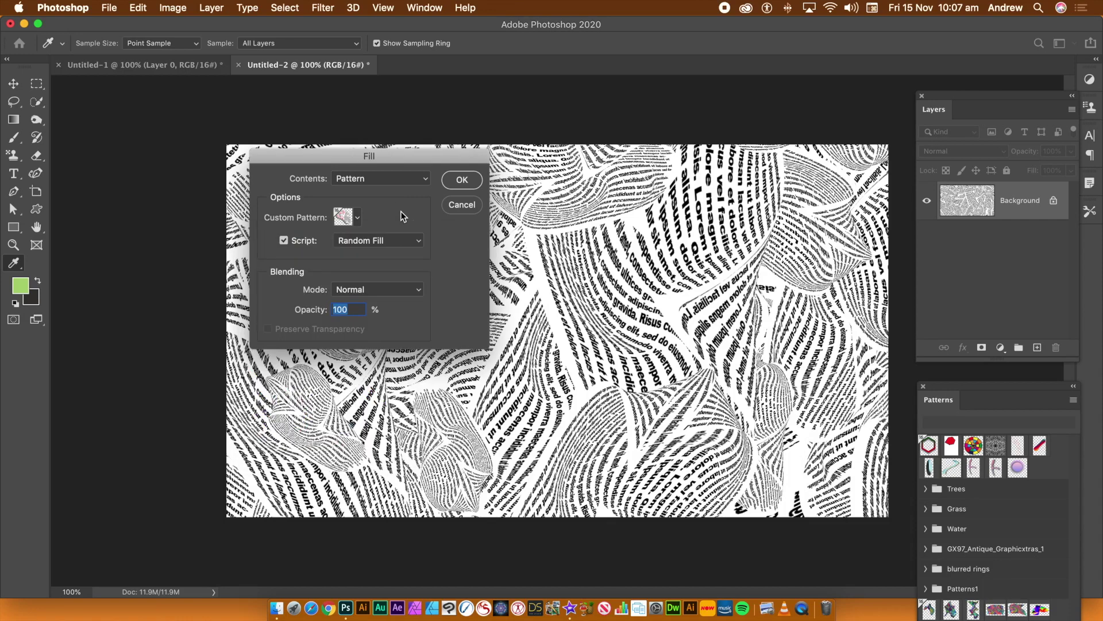
pyautogui.click(282, 241)
pyautogui.click(284, 243)
pyautogui.click(463, 181)
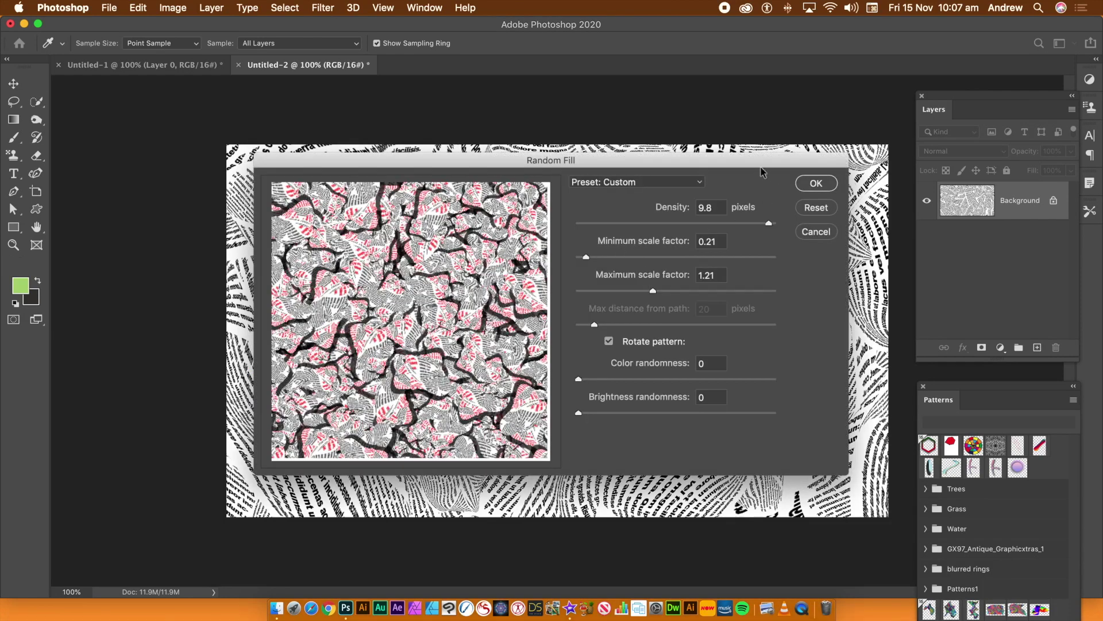
pyautogui.click(822, 184)
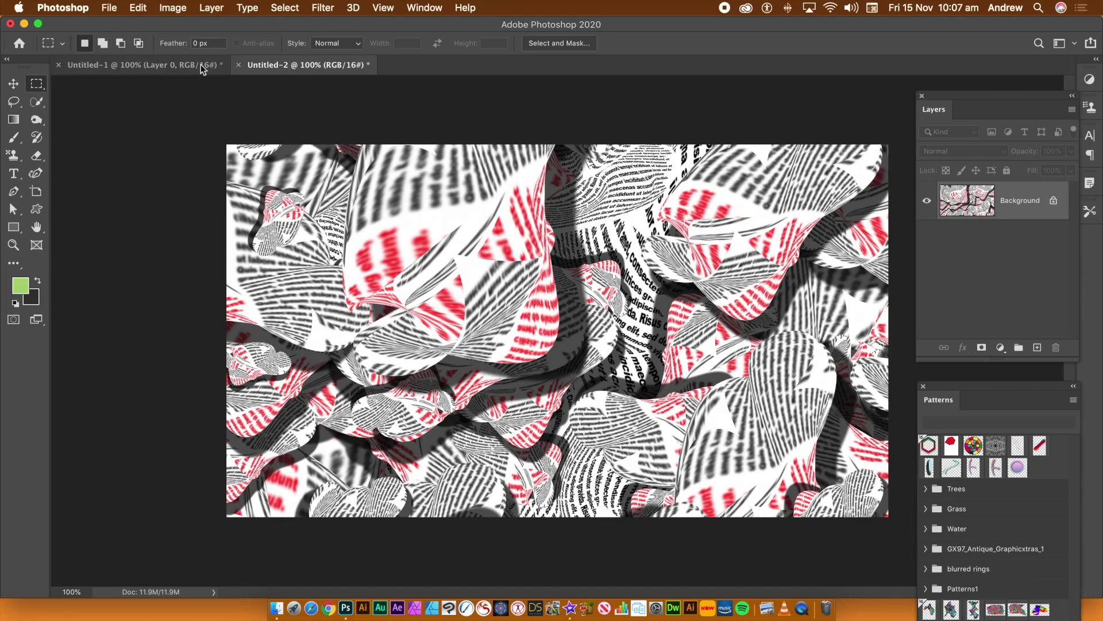
pyautogui.click(157, 65)
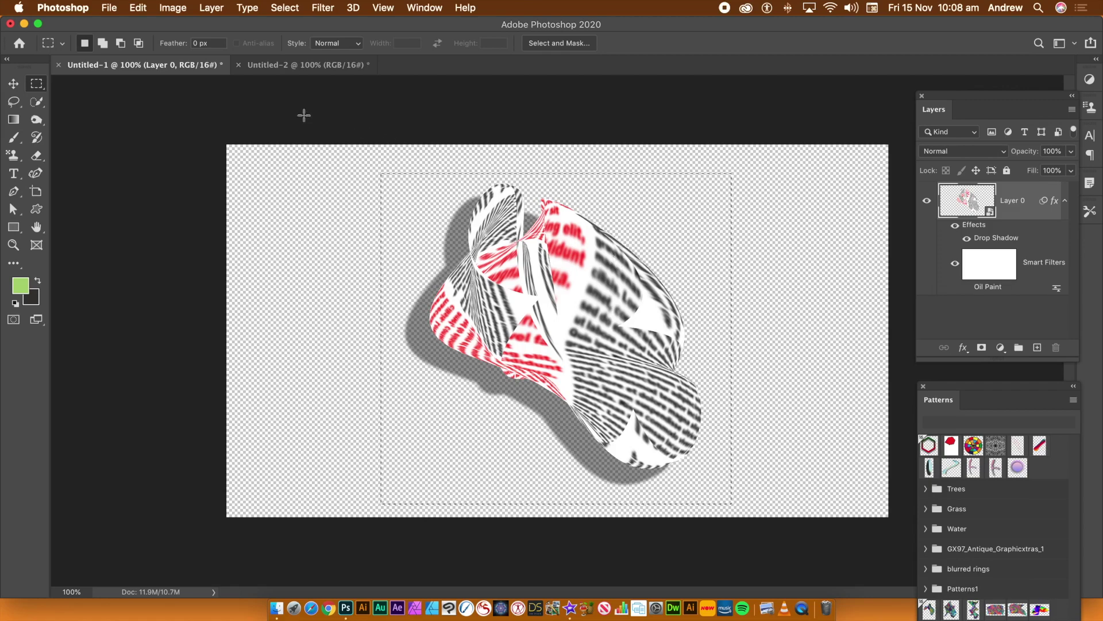
pyautogui.click(310, 65)
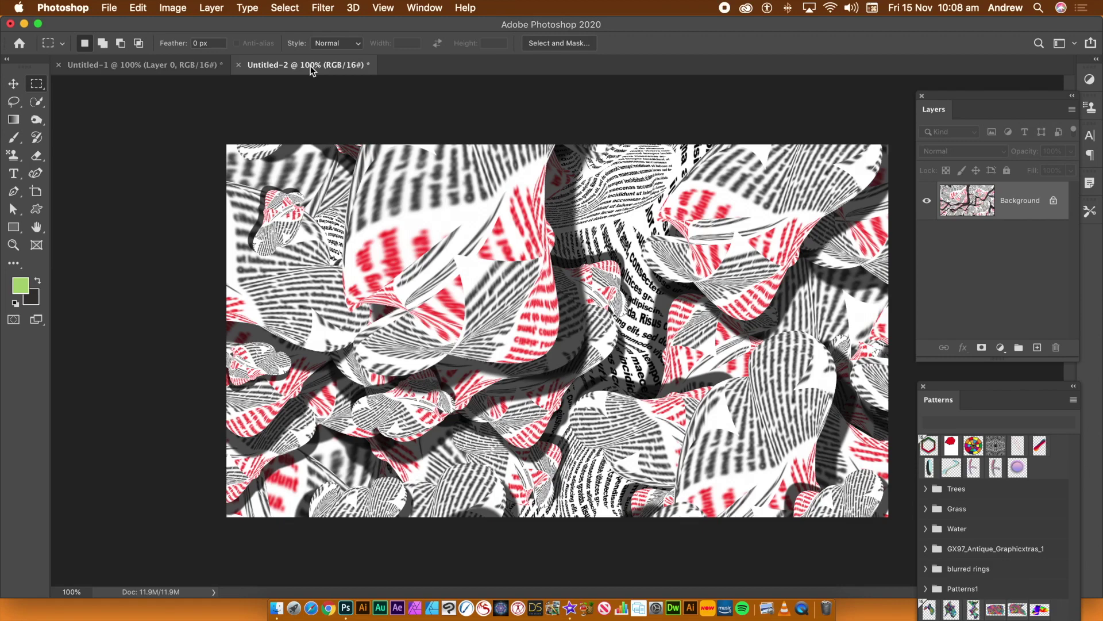